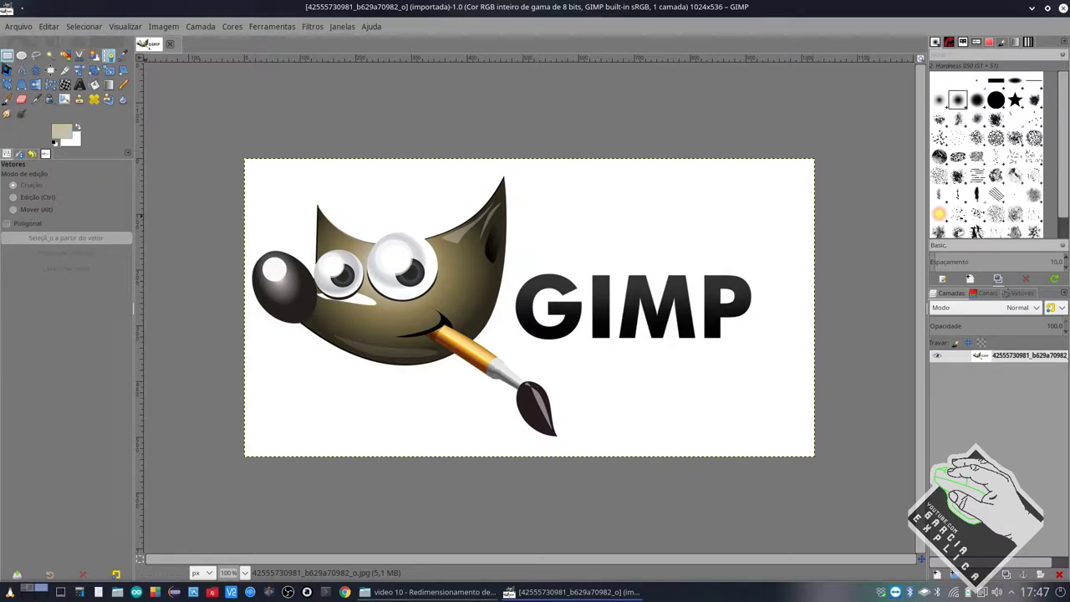
# Try trial rectangular and elliptical selections over the mascot, then clear them
pyautogui.click(7, 54)
pyautogui.moveTo(261, 223); pyautogui.dragTo(343, 301)
pyautogui.click(260, 176)
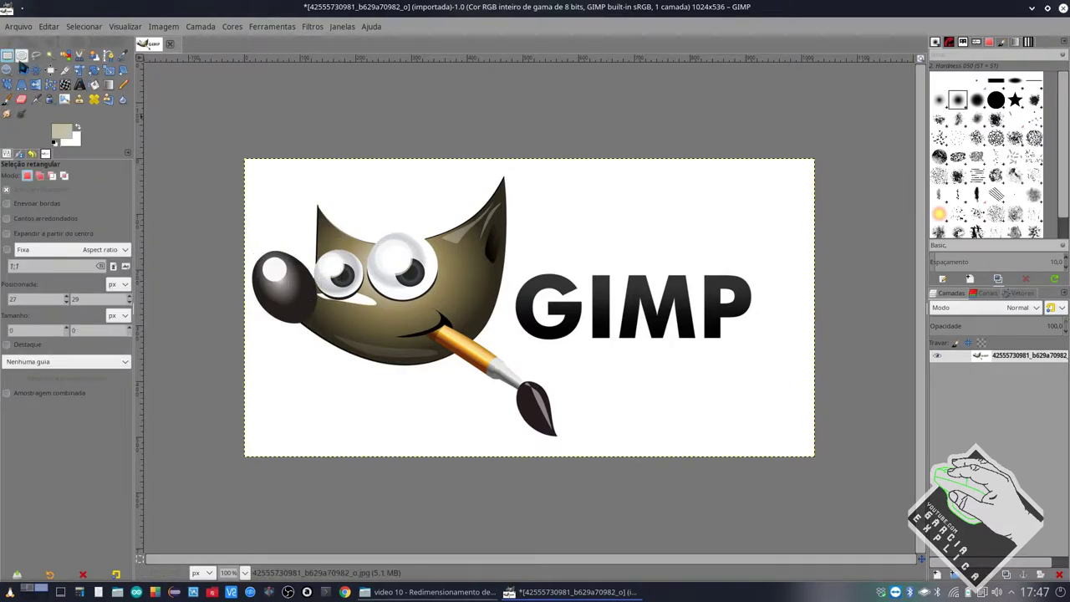
pyautogui.click(21, 54)
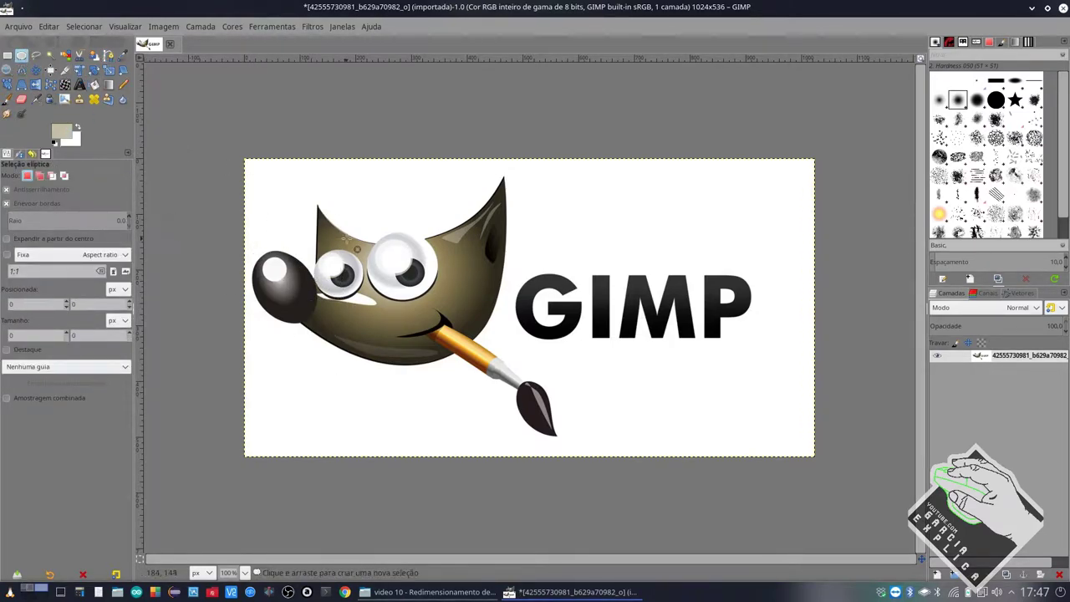
pyautogui.moveTo(345, 232); pyautogui.dragTo(437, 310)
pyautogui.click(502, 297)
# Draw a rectangle selection around Wilber and tighten its edges to exclude the lettering
pyautogui.click(7, 55)
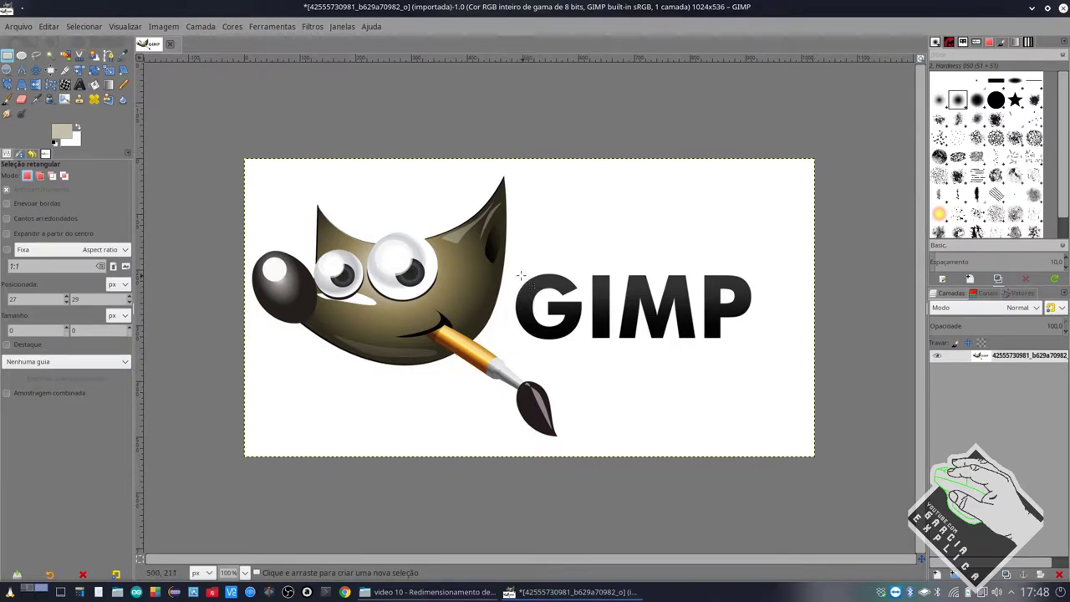
pyautogui.moveTo(223, 173)
pyautogui.mouseDown()
pyautogui.moveTo(634, 477)
pyautogui.moveTo(579, 452)
pyautogui.mouseUp()
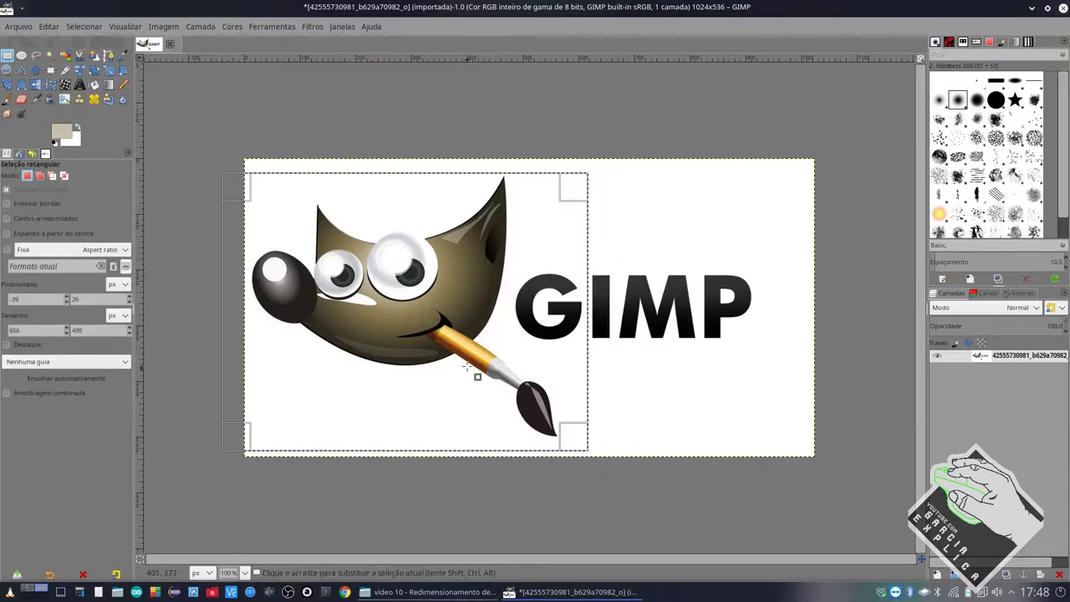
pyautogui.moveTo(459, 366); pyautogui.dragTo(439, 353)
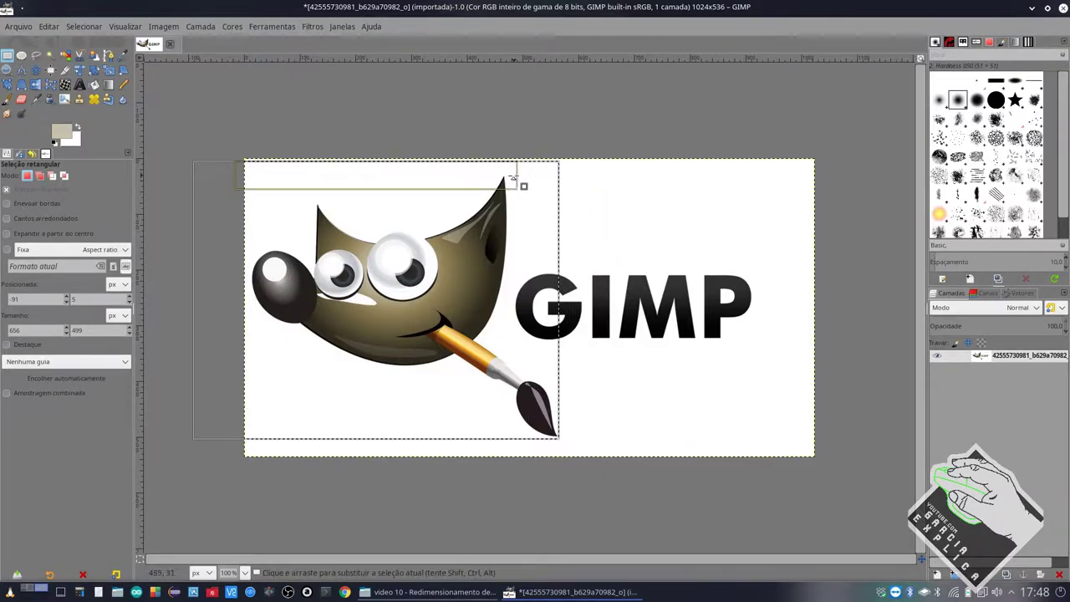
pyautogui.moveTo(511, 177); pyautogui.dragTo(489, 190)
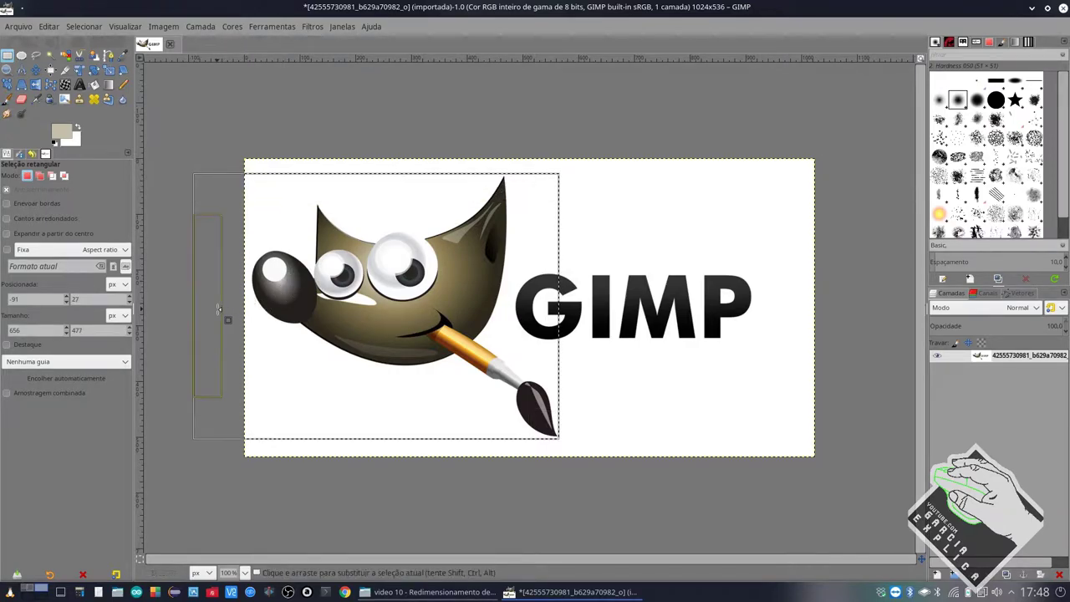
pyautogui.moveTo(215, 309); pyautogui.dragTo(274, 313)
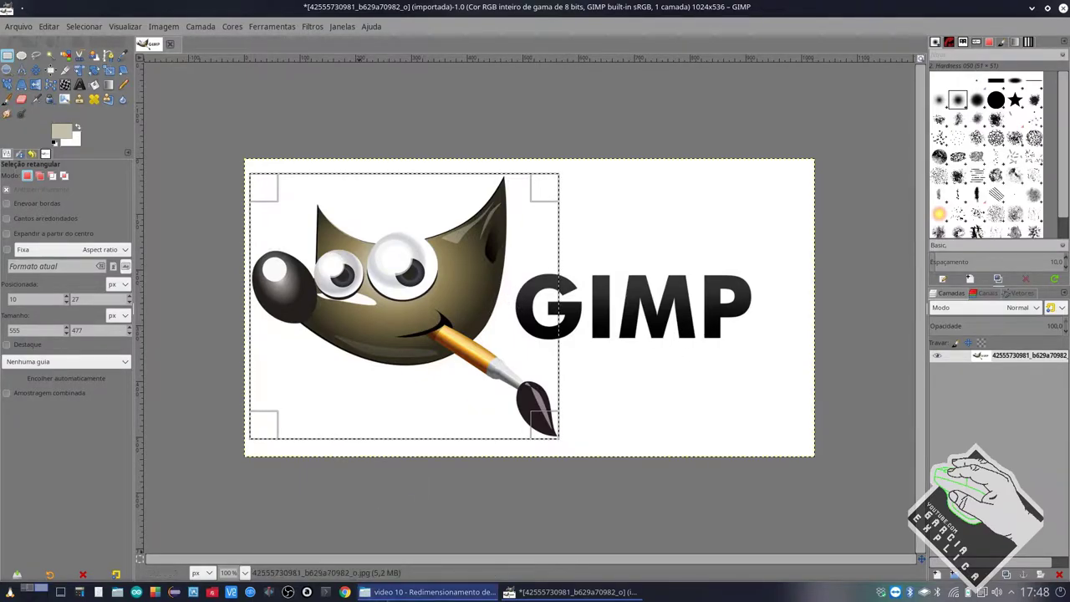
pyautogui.click(412, 592)
# Preview the GIMP logo JPEG and video 1.png in Gwenview, then return to GIMP
pyautogui.doubleClick(623, 92)
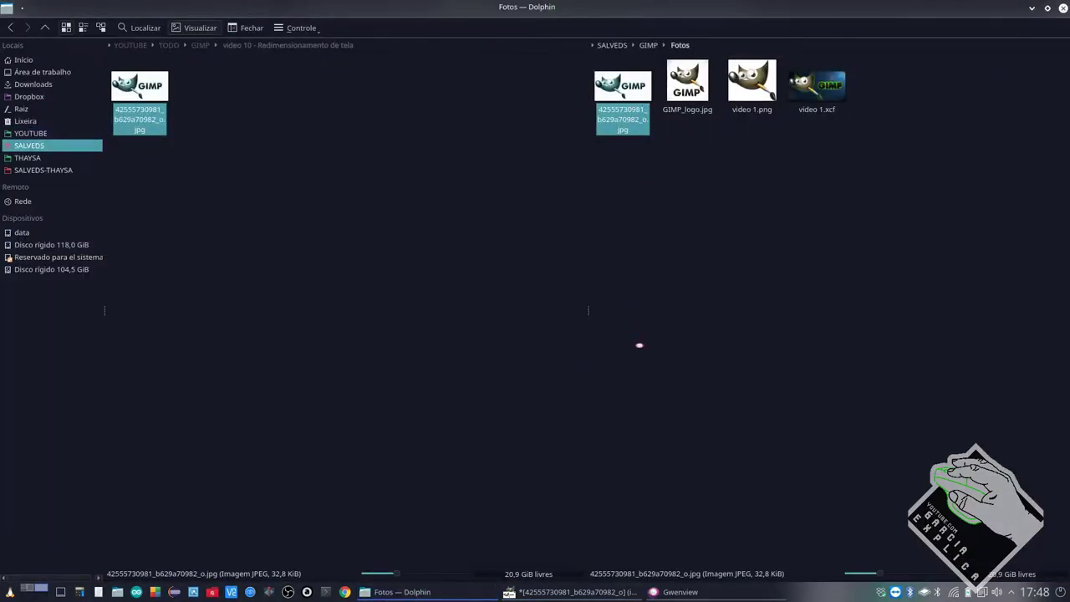
pyautogui.hotkey('alt', 'F4')
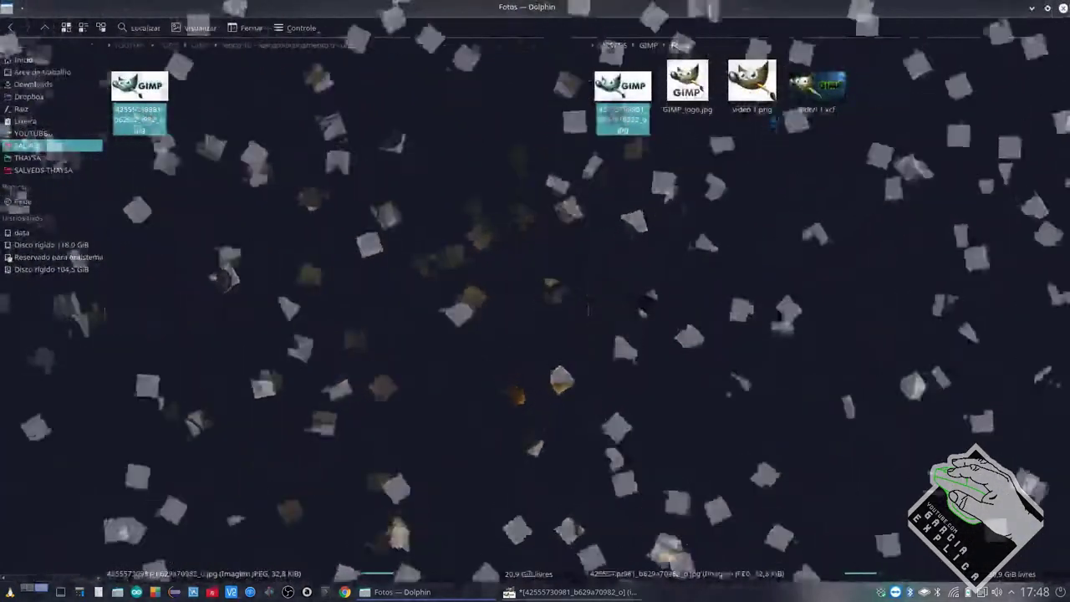
pyautogui.press('Return')
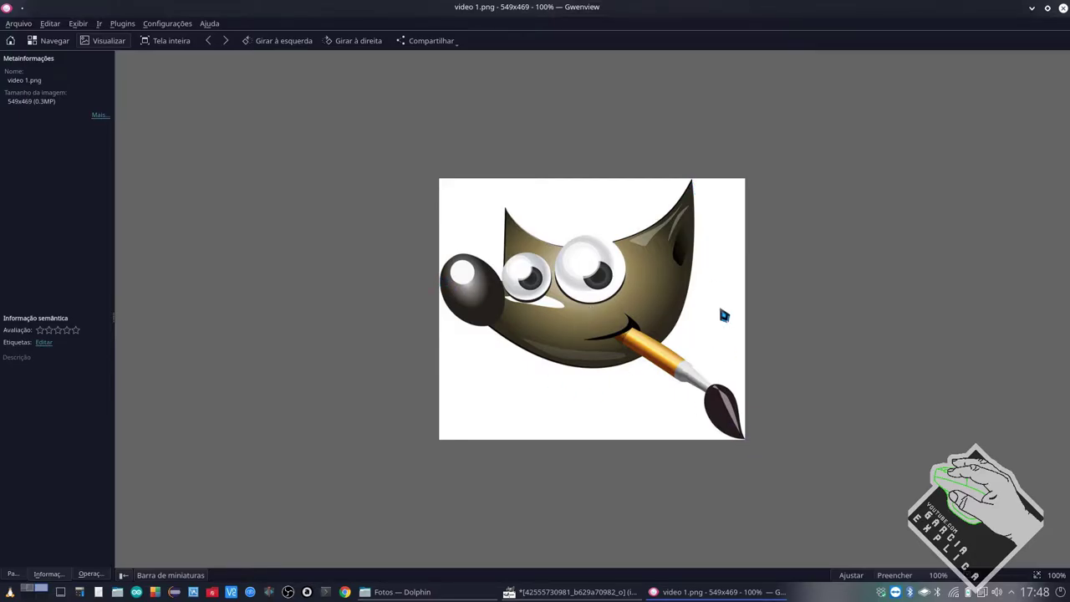
pyautogui.hotkey('alt', 'F4')
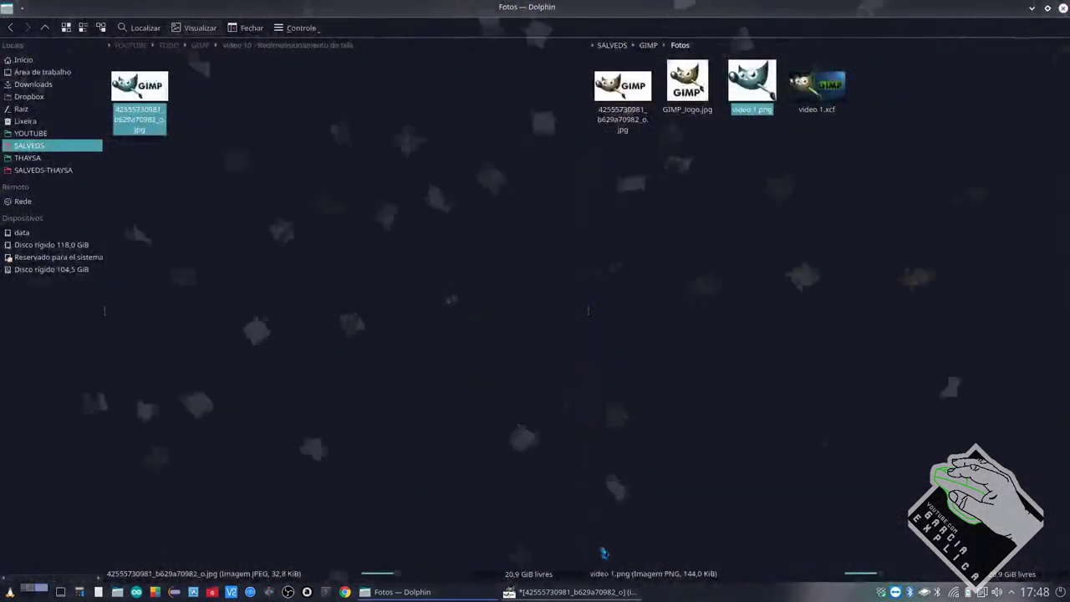
pyautogui.click(573, 592)
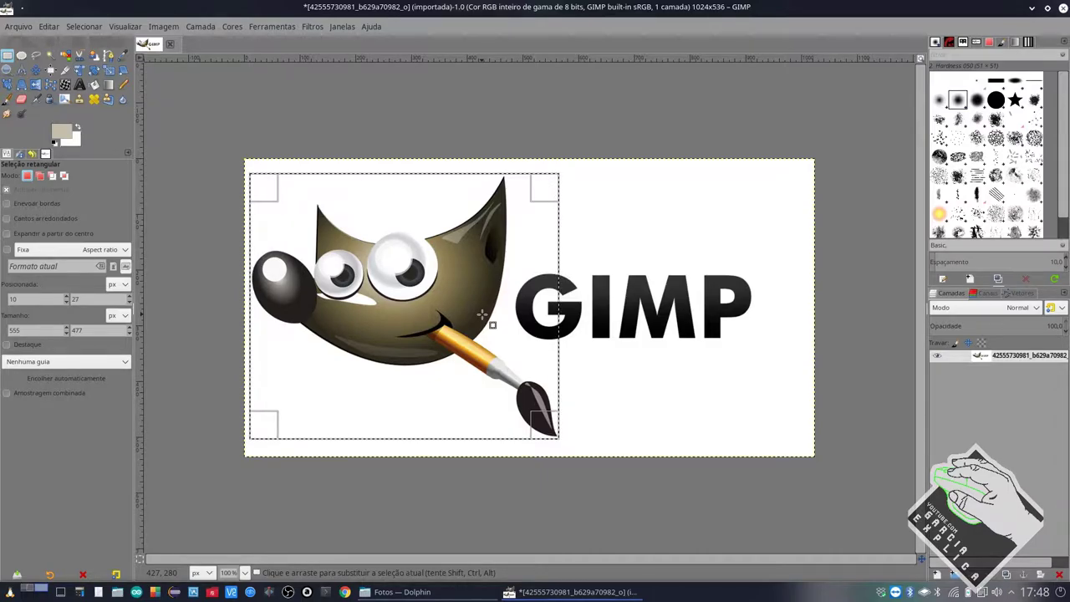
# Clear the old selection and draw a new rectangle around the mascot
pyautogui.click(578, 365)
pyautogui.hotkey('ctrl', 'a')
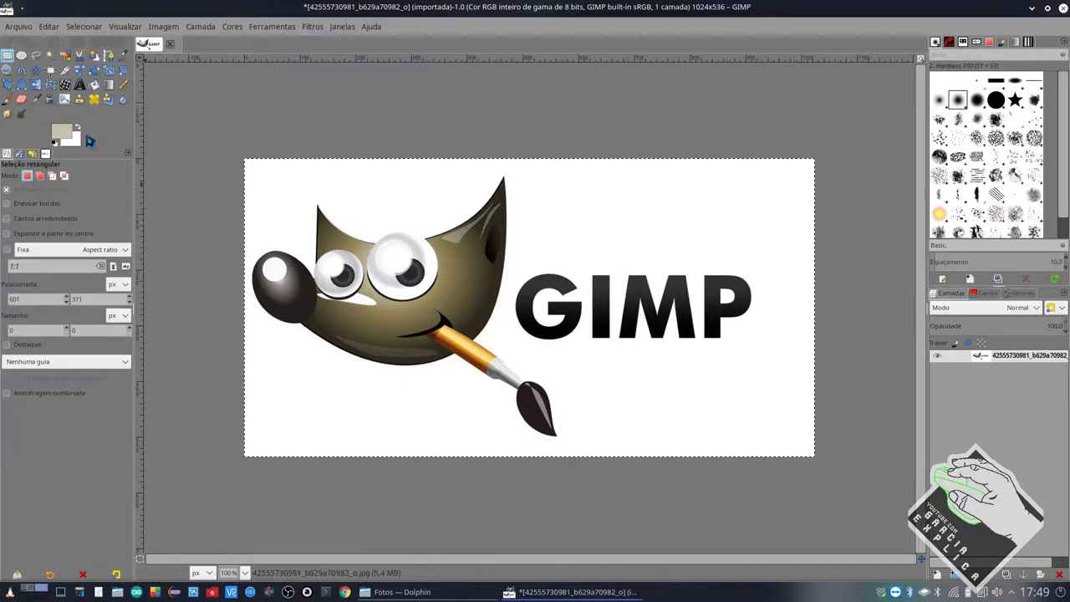
pyautogui.moveTo(257, 177); pyautogui.dragTo(545, 429)
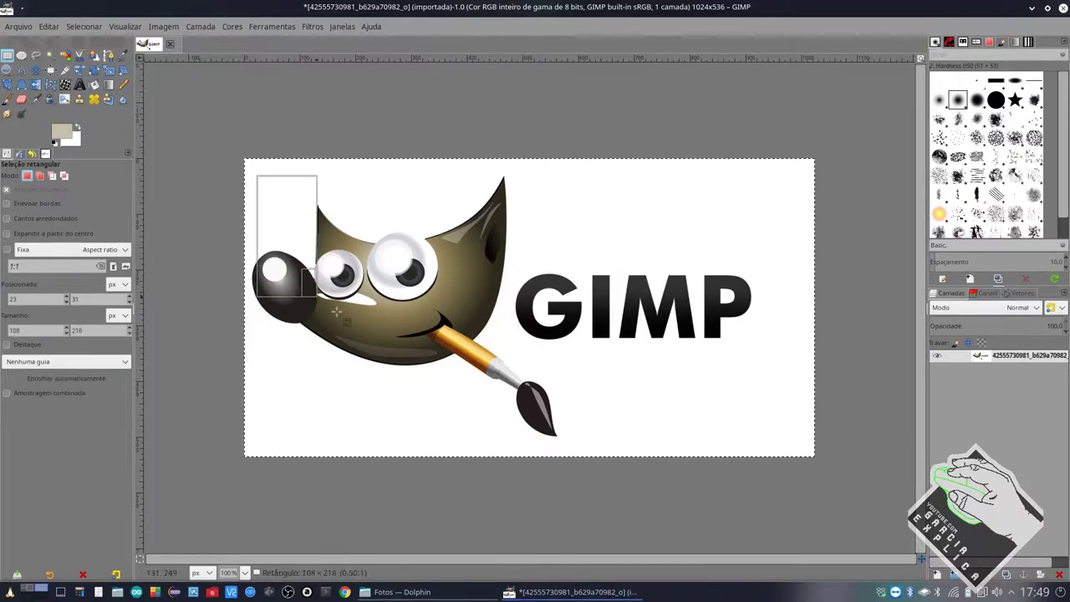
pyautogui.keyDown('ctrl'); pyautogui.scroll(4, 535, 393); pyautogui.keyUp('ctrl')
pyautogui.scroll(-2, 536, 390)
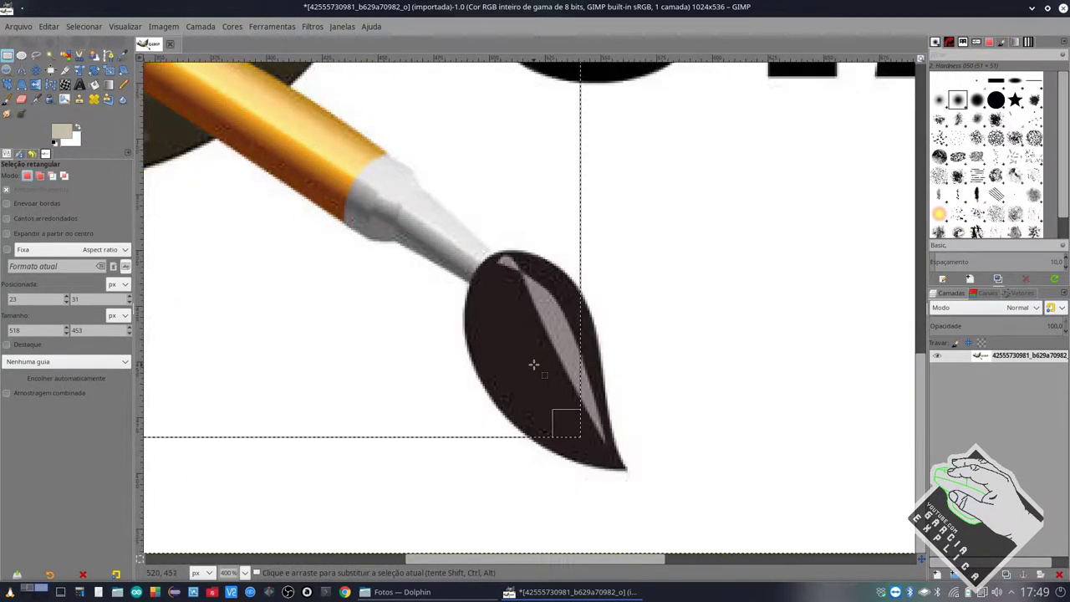
# Extend the selection over the brush tip and refine it at high zoom to 550×470
pyautogui.moveTo(567, 422); pyautogui.dragTo(614, 460)
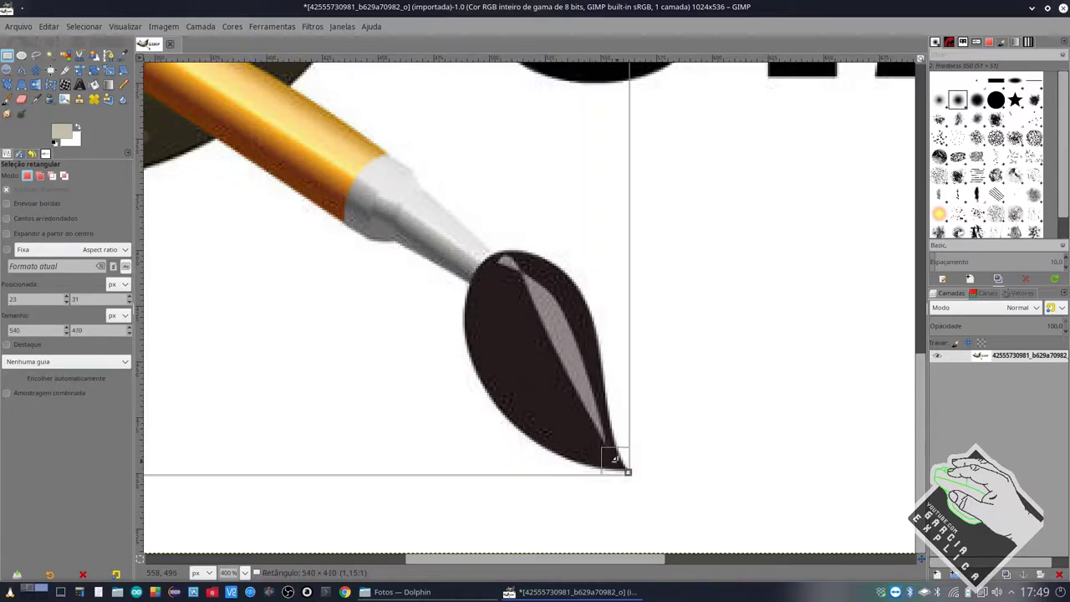
pyautogui.scroll(5, 586, 401)
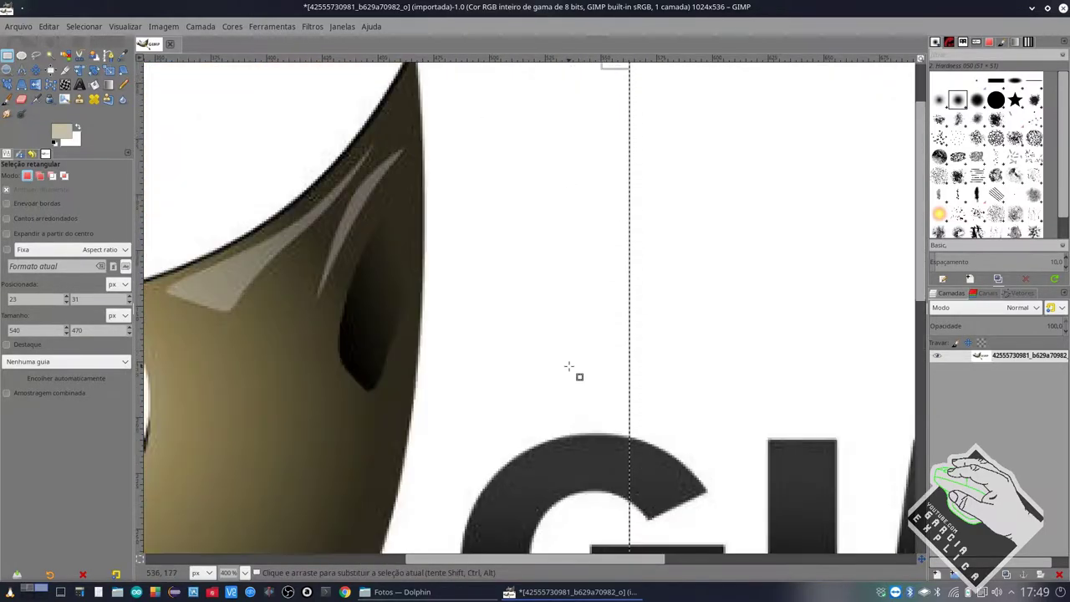
pyautogui.scroll(3, 518, 335)
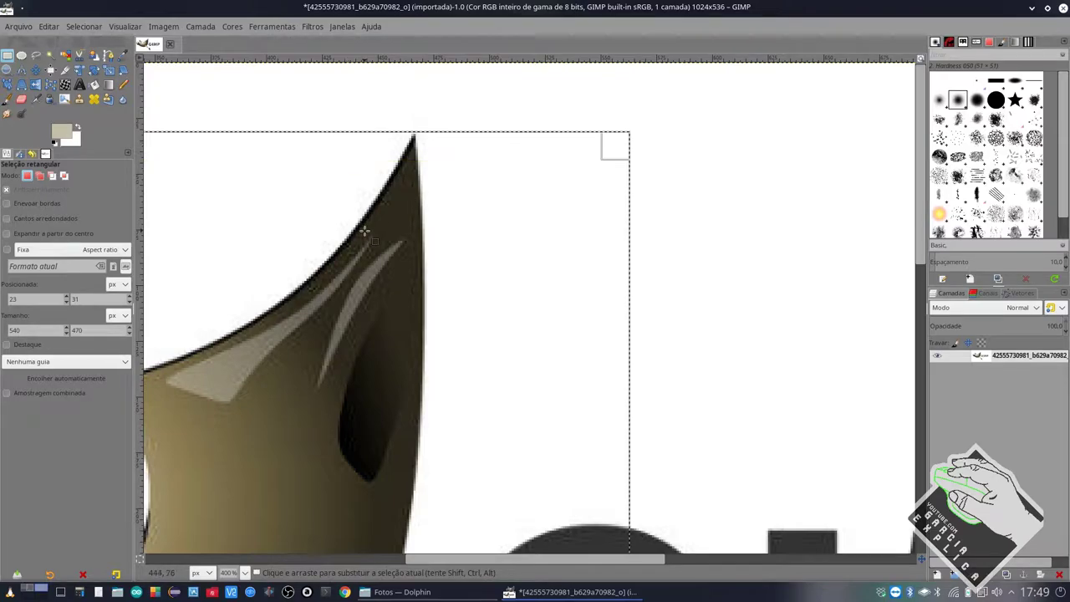
pyautogui.hscroll(-8, 363, 231)
pyautogui.scroll(-3, 363, 226)
pyautogui.scroll(-3, 210, 351)
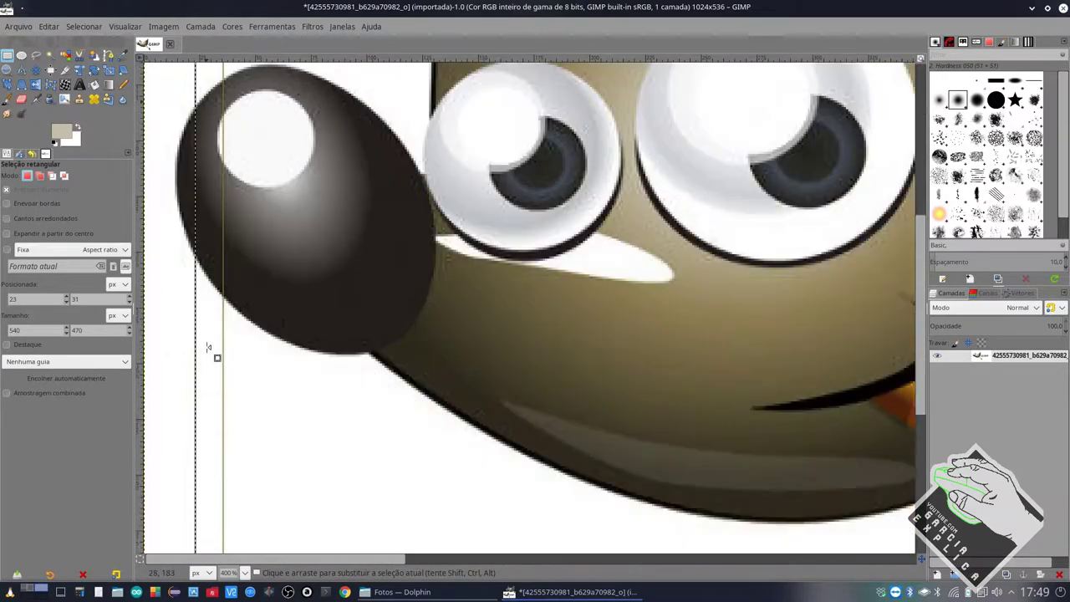
pyautogui.moveTo(213, 241); pyautogui.dragTo(191, 241)
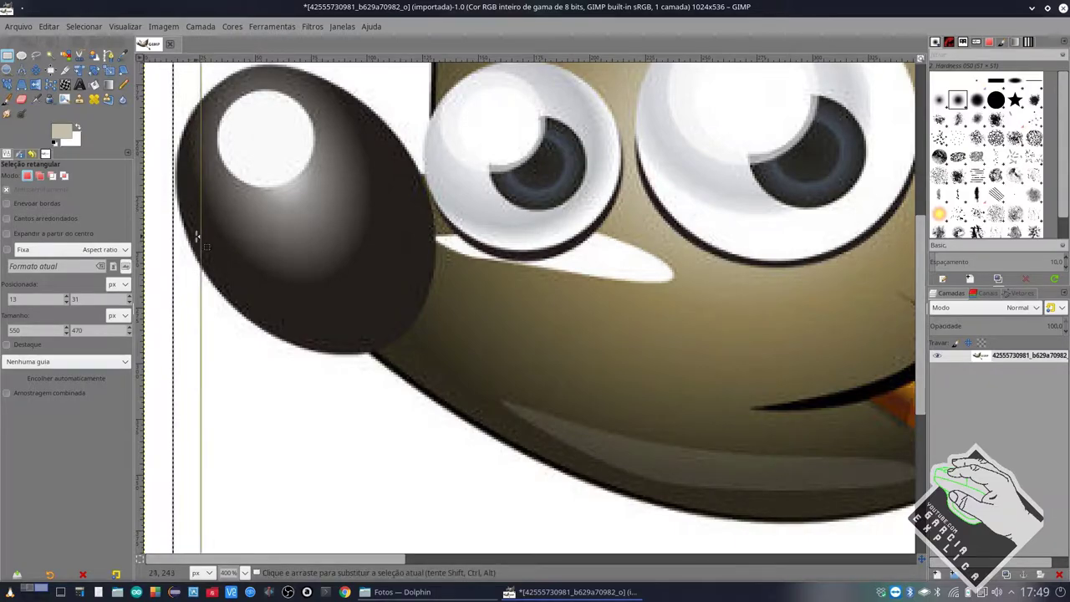
pyautogui.press('ctrl')
pyautogui.scroll(-4, 189, 233)
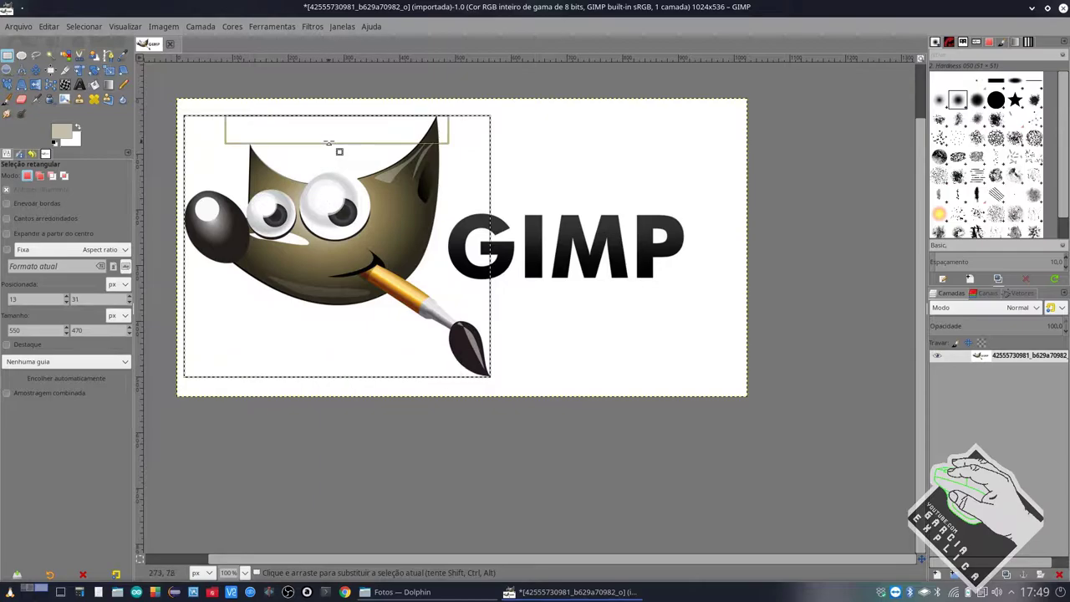
# Copy the selected mascot, then open and cancel the New Image dialog
pyautogui.hotkey('ctrl', 'c')
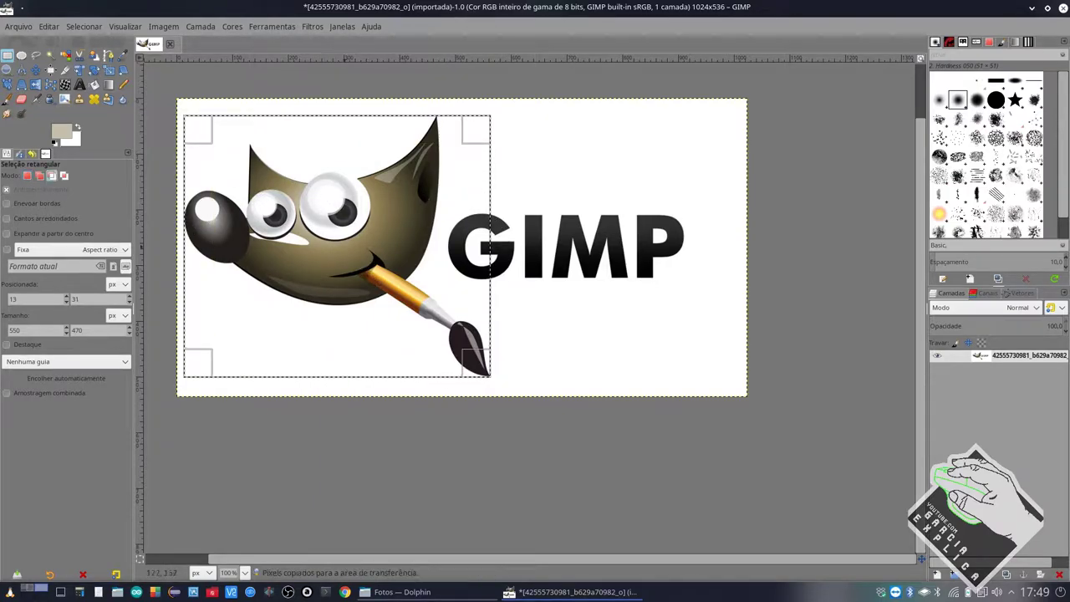
pyautogui.click(17, 27)
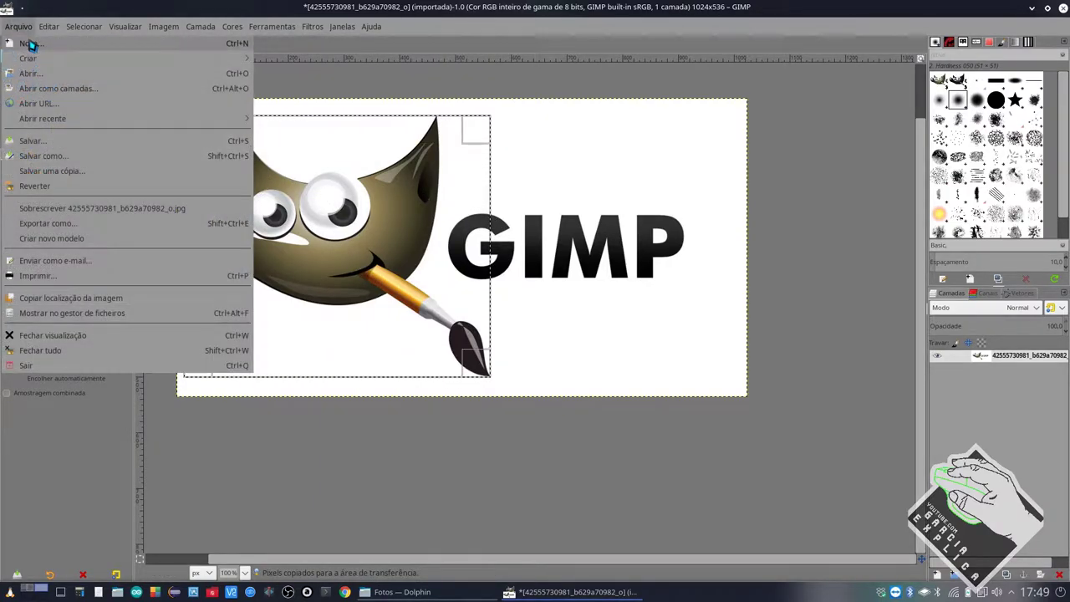
pyautogui.click(30, 44)
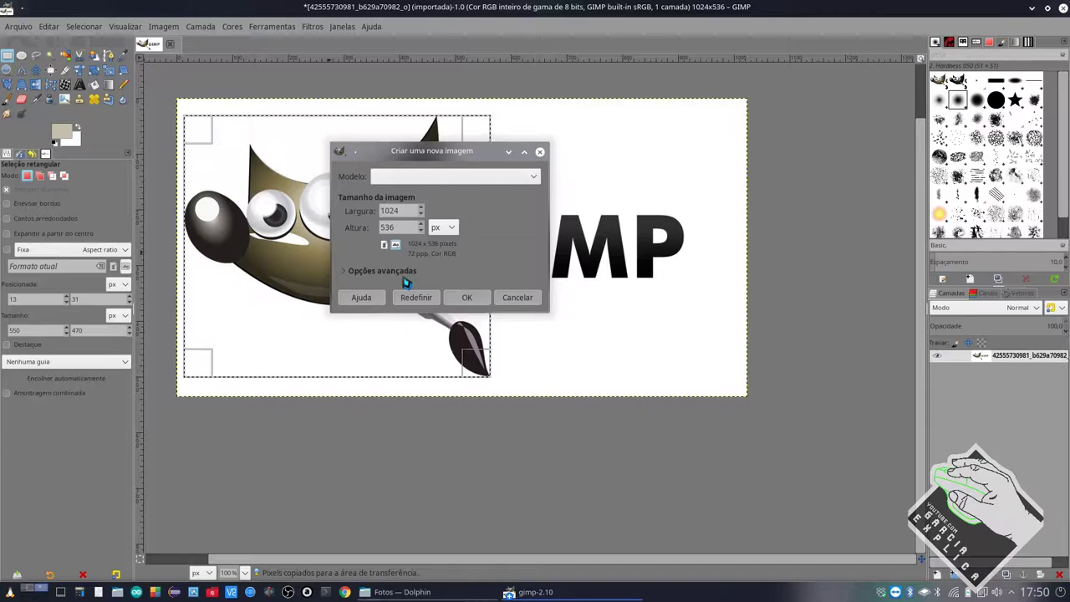
pyautogui.click(516, 301)
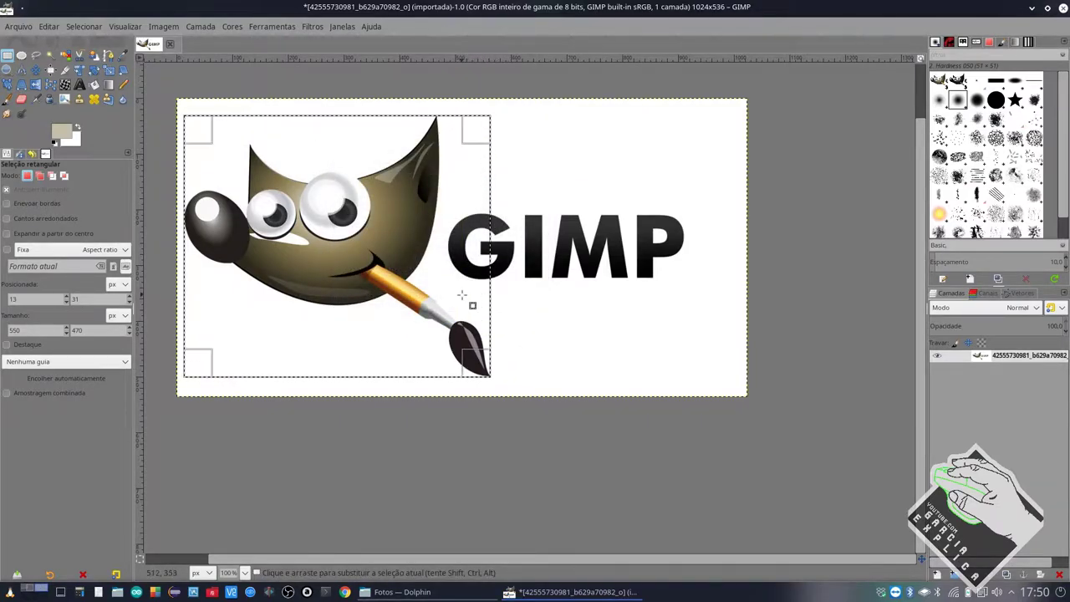
# Cut and paste the mascot as a floating layer, moving it over the G of GIMP
pyautogui.hotkey('ctrl', 'x')
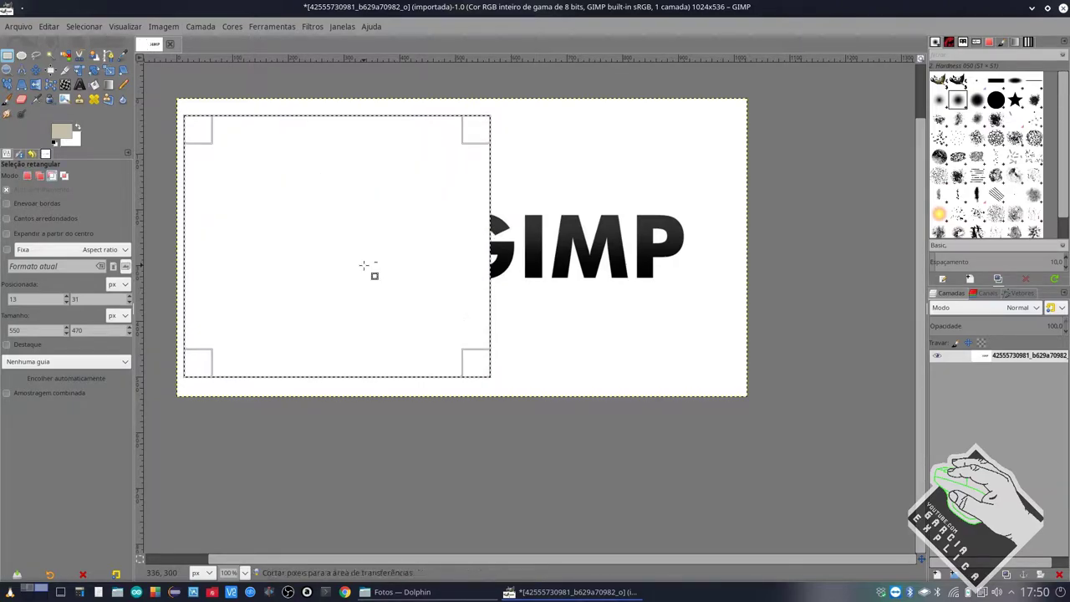
pyautogui.hotkey('ctrl', 'v')
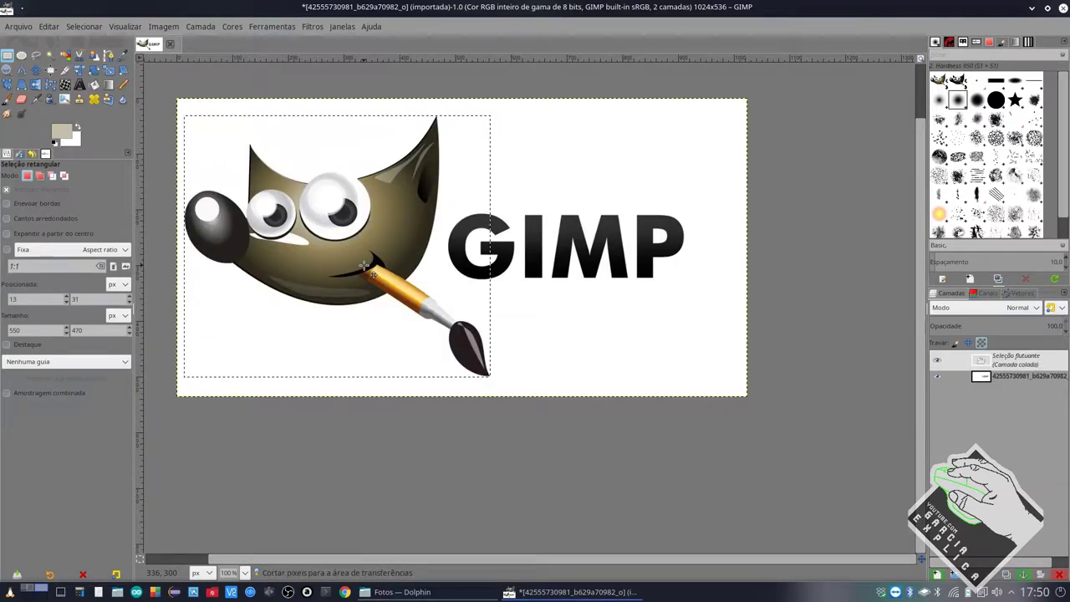
pyautogui.click(35, 70)
pyautogui.moveTo(426, 271); pyautogui.dragTo(534, 310)
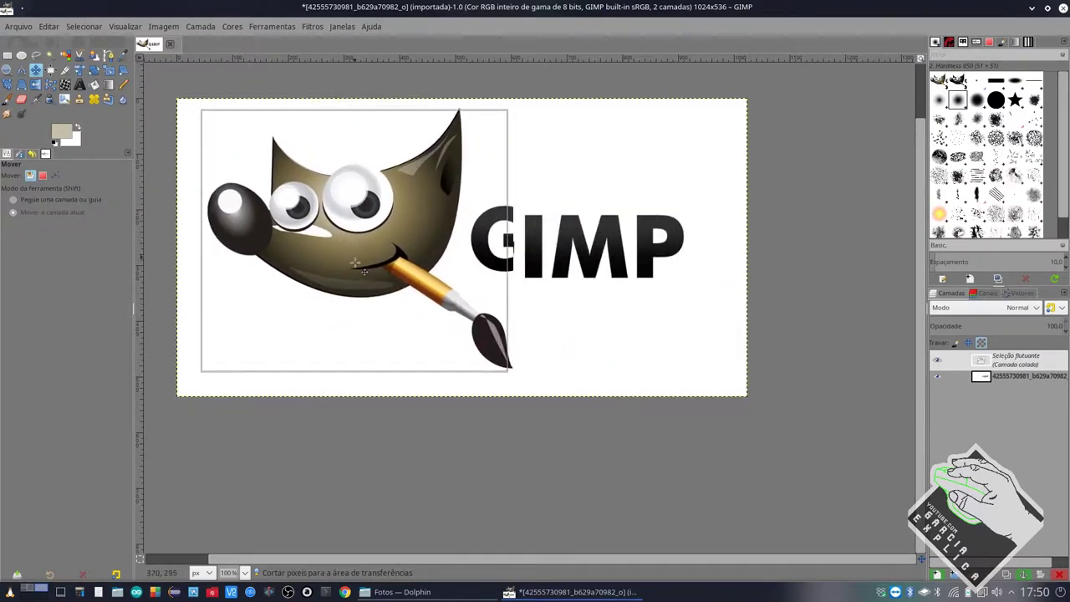
pyautogui.moveTo(534, 309); pyautogui.dragTo(405, 258)
# Zoom in and nudge the pasted mascot slightly right, then a few pixels up
pyautogui.press('3')
pyautogui.scroll(4, 206, 175)
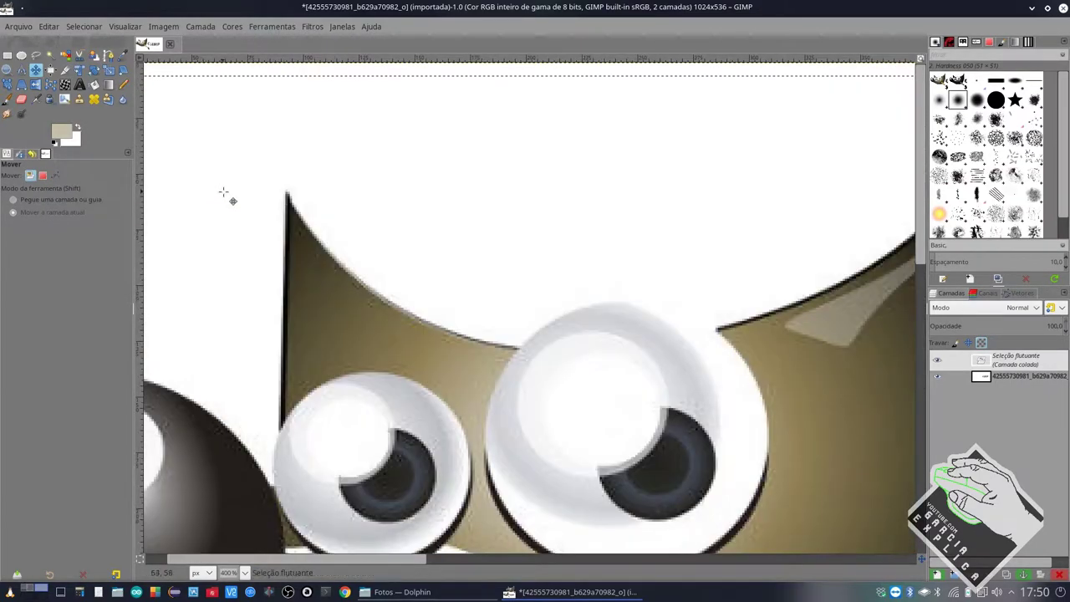
pyautogui.moveTo(226, 191)
pyautogui.mouseDown()
pyautogui.moveTo(243, 215)
pyautogui.moveTo(267, 214)
pyautogui.mouseUp()
pyautogui.press('2')
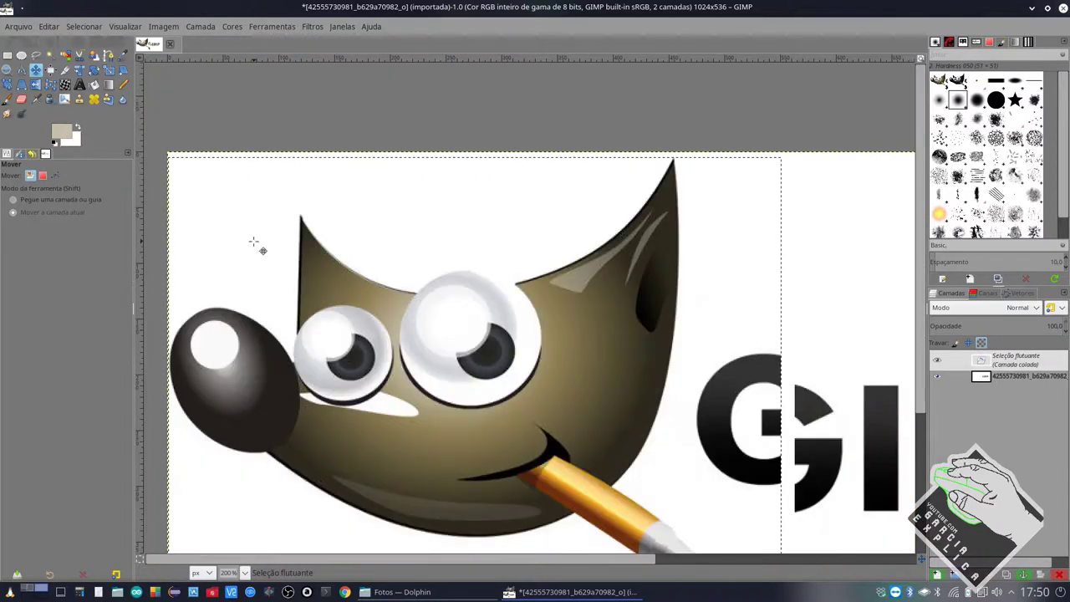
pyautogui.press('3')
pyautogui.press('4')
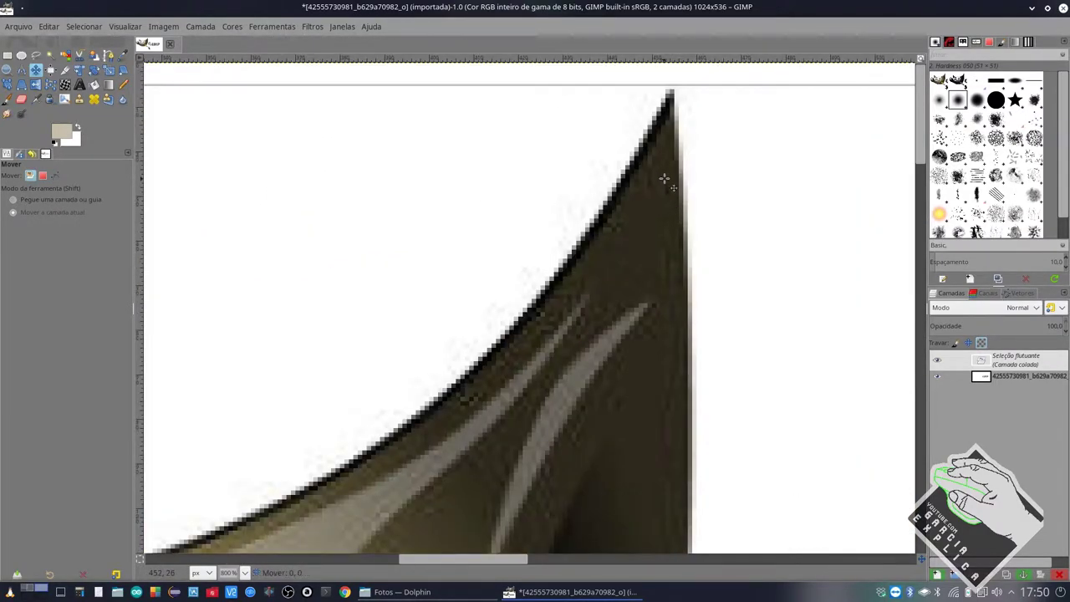
pyautogui.moveTo(664, 179); pyautogui.dragTo(663, 157)
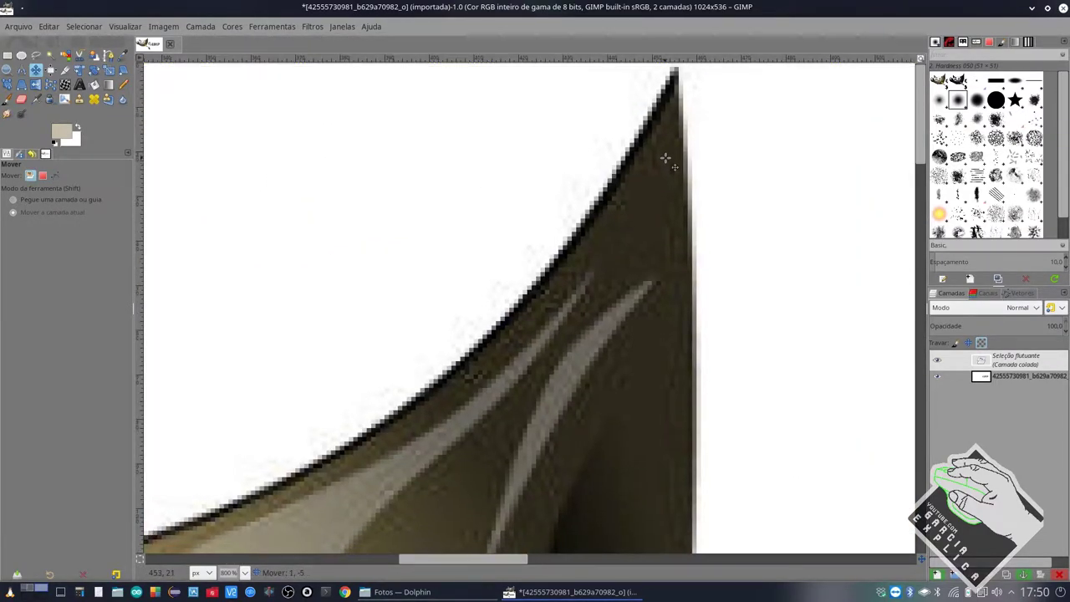
# Pan around at high zoom to inspect the mascot's edges and brush tip pixel by pixel
pyautogui.scroll(-5, 636, 194)
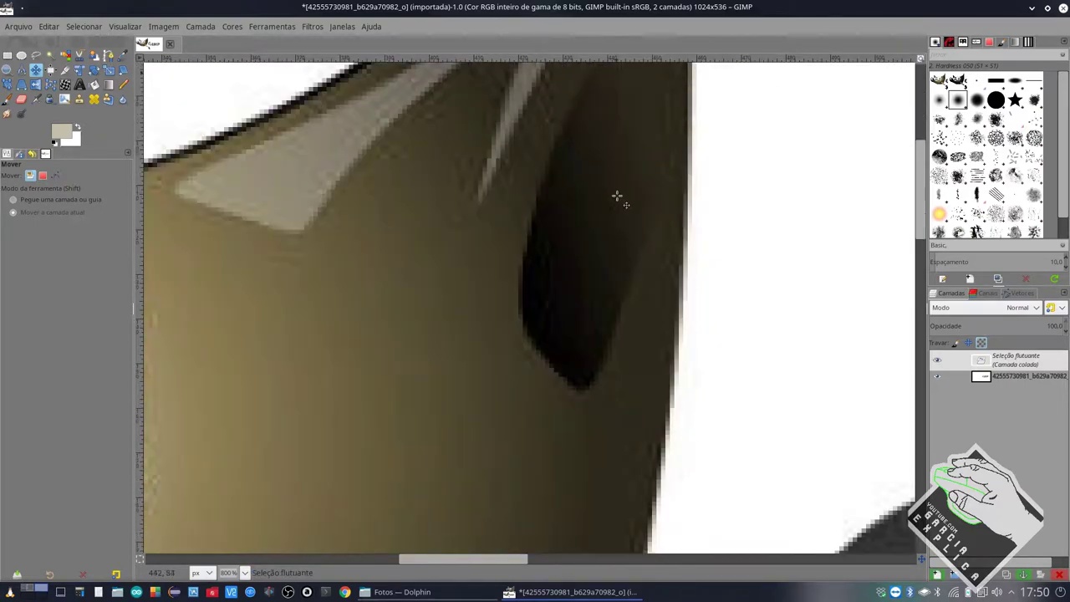
pyautogui.hscroll(5, 577, 217)
pyautogui.hscroll(-10, 527, 233)
pyautogui.hscroll(-3, 501, 226)
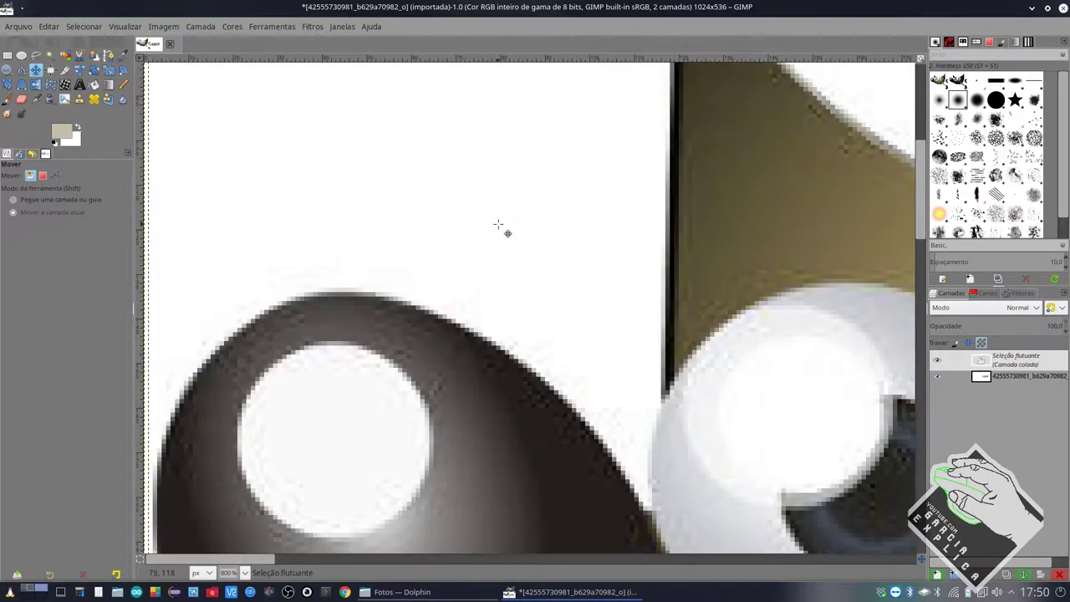
pyautogui.scroll(-5, 502, 227)
pyautogui.hscroll(6, 502, 227)
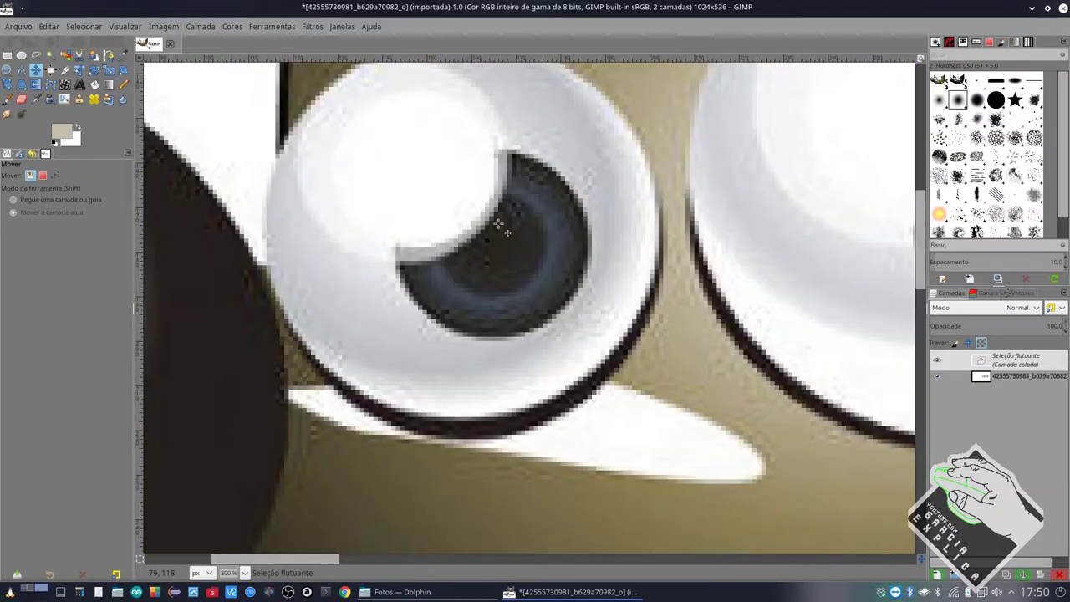
pyautogui.hscroll(-4, 501, 228)
pyautogui.hscroll(-4, 498, 223)
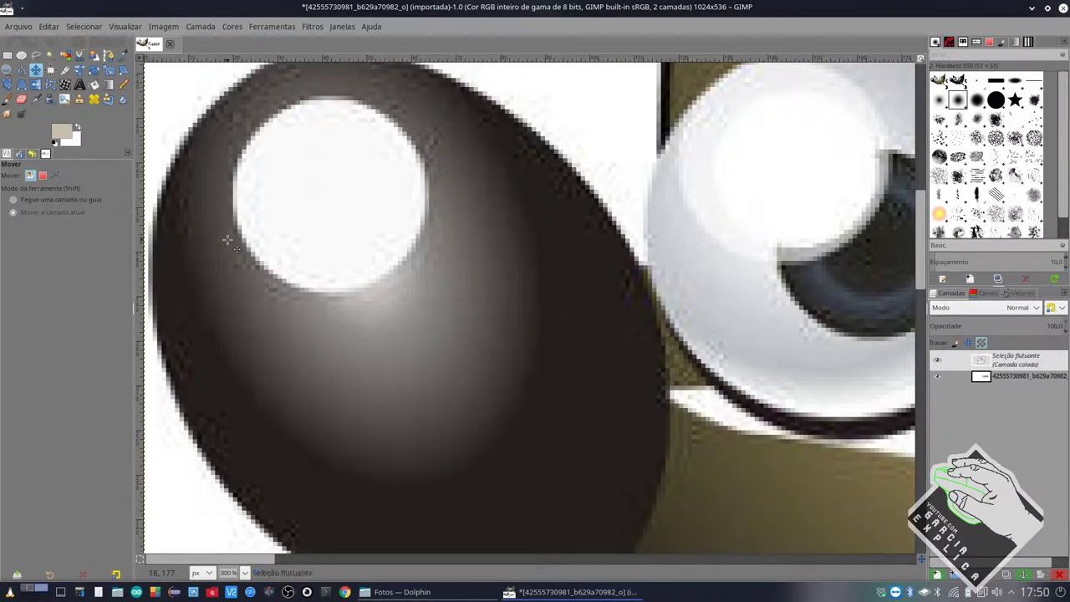
pyautogui.scroll(-5, 294, 229)
pyautogui.scroll(-5, 390, 234)
pyautogui.keyDown('ctrl'); pyautogui.scroll(-1, 375, 227); pyautogui.keyUp('ctrl')
pyautogui.keyDown('ctrl'); pyautogui.scroll(-1, 418, 224); pyautogui.keyUp('ctrl')
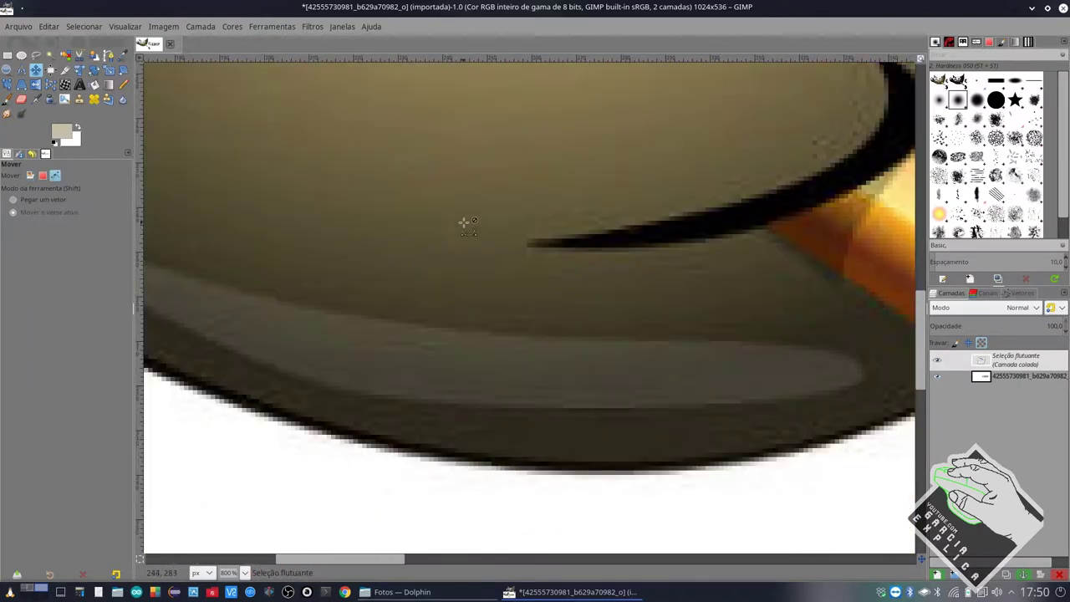
pyautogui.scroll(-1, 466, 222)
pyautogui.scroll(-3, 466, 224)
pyautogui.keyDown('ctrl'); pyautogui.scroll(-2, 469, 224); pyautogui.keyUp('ctrl')
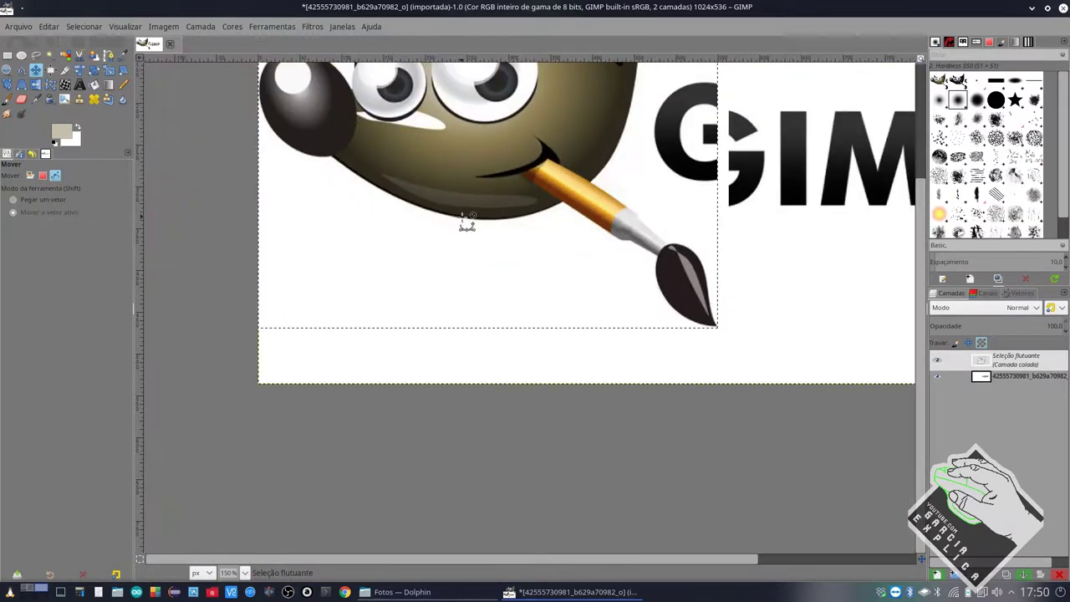
pyautogui.keyDown('ctrl'); pyautogui.scroll(-1, 460, 216); pyautogui.keyUp('ctrl')
pyautogui.scroll(1, 311, 99)
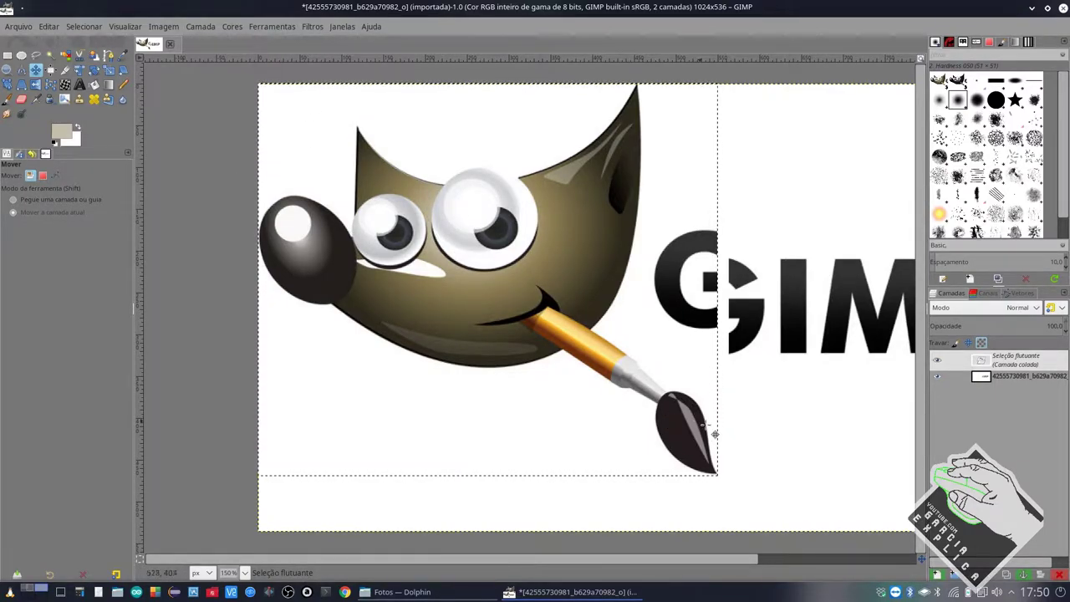
pyautogui.press('ctrl')
pyautogui.scroll(6, 727, 485)
pyautogui.scroll(2, 716, 466)
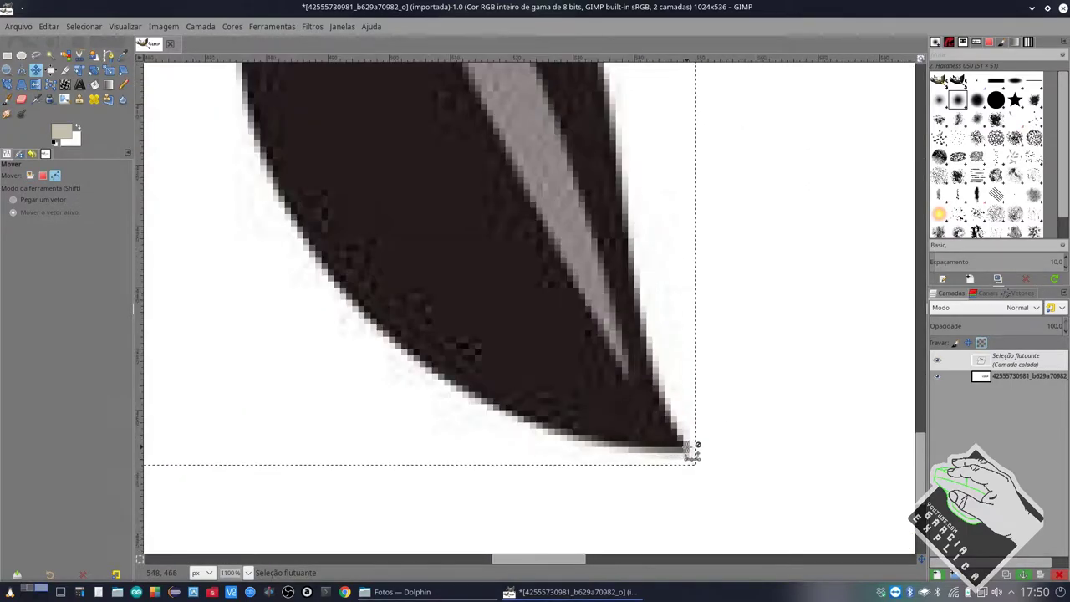
pyautogui.scroll(2, 691, 446)
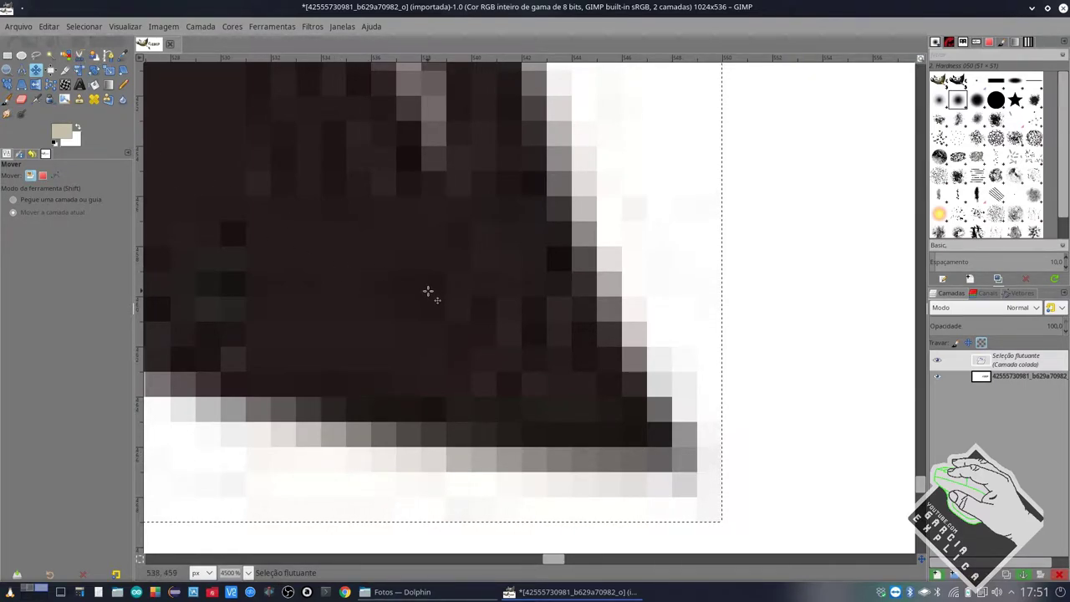
# Create a new 549×467 image and paste the copied mascot into it
pyautogui.hotkey('ctrl', 'n')
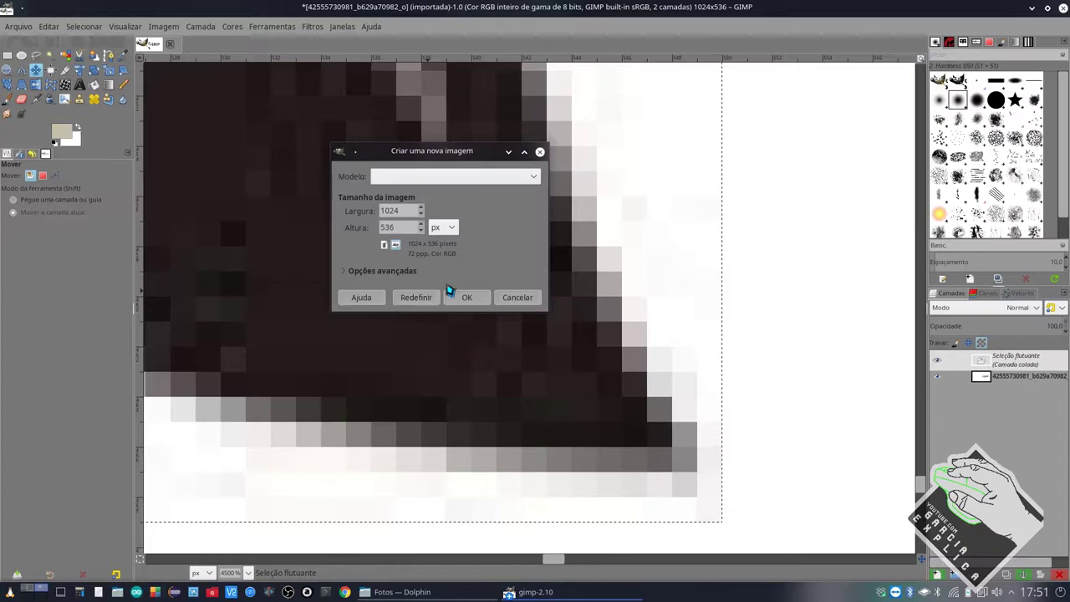
pyautogui.write('549')
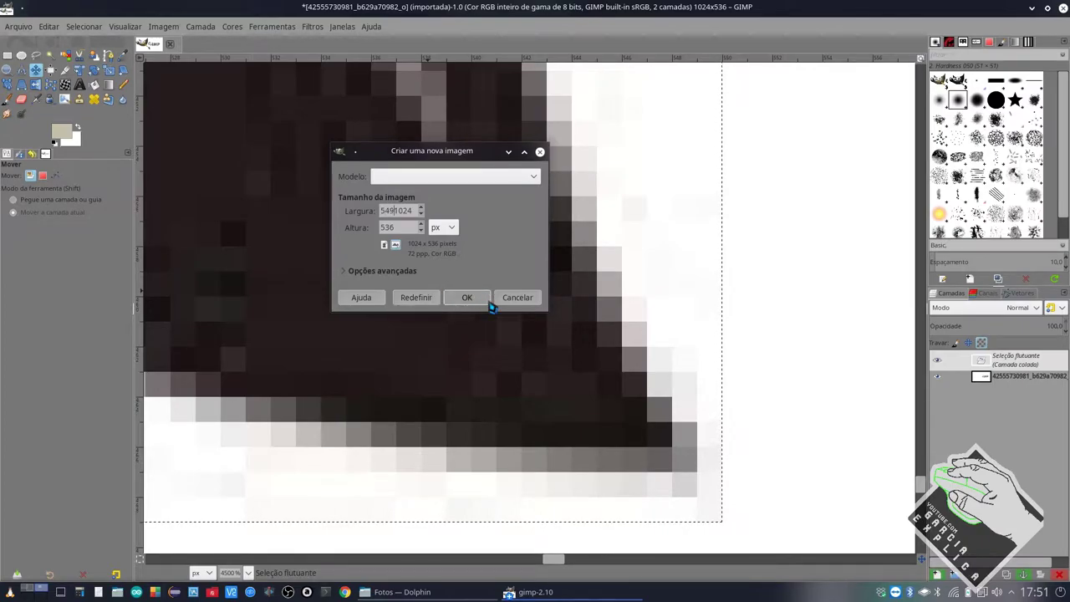
pyautogui.hotkey('ctrl', 'a')
pyautogui.write('5')
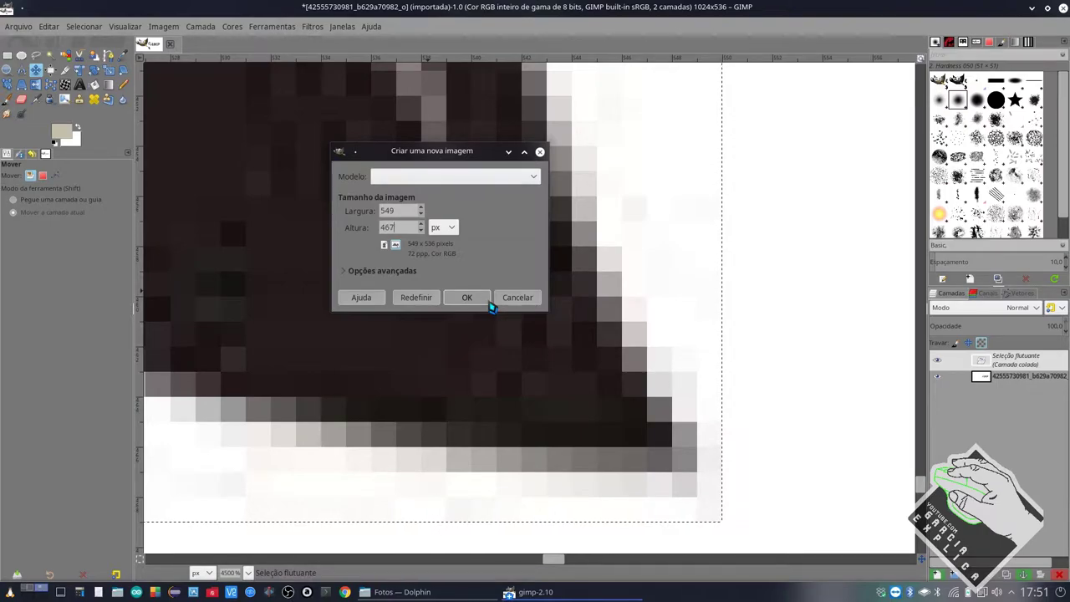
pyautogui.click(489, 303)
pyautogui.hotkey('ctrl', 'v')
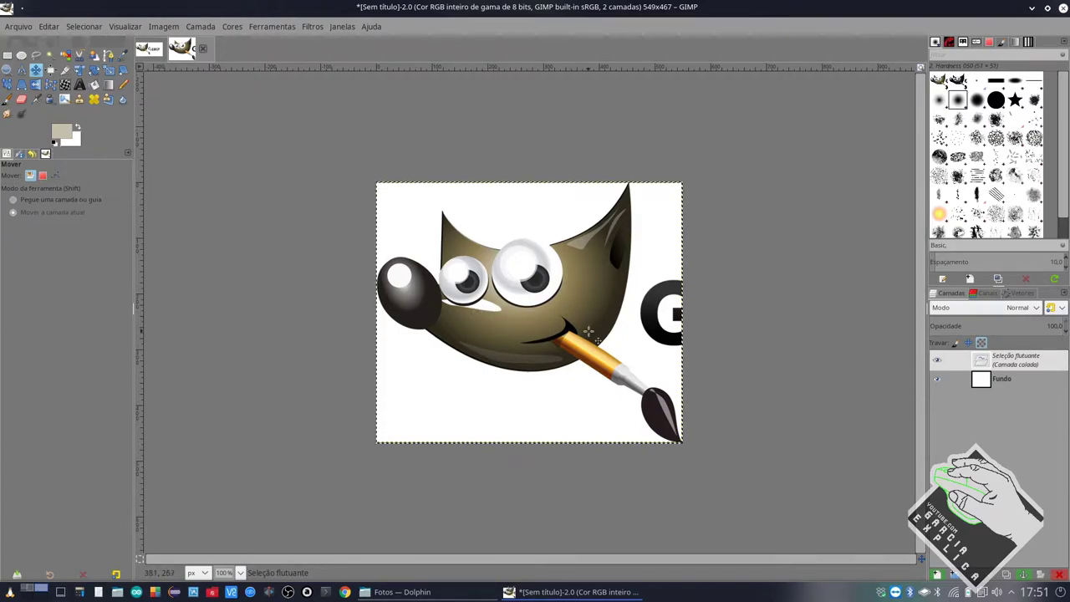
pyautogui.press('r')
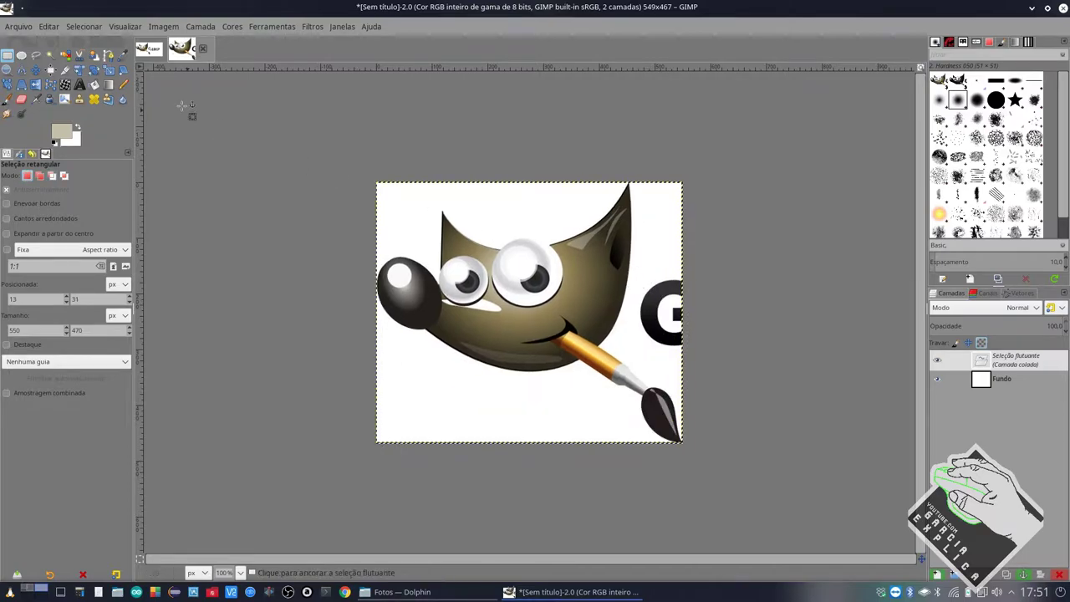
# Remove the Fundo background layer with Remover camada from its context menu
pyautogui.click(21, 55)
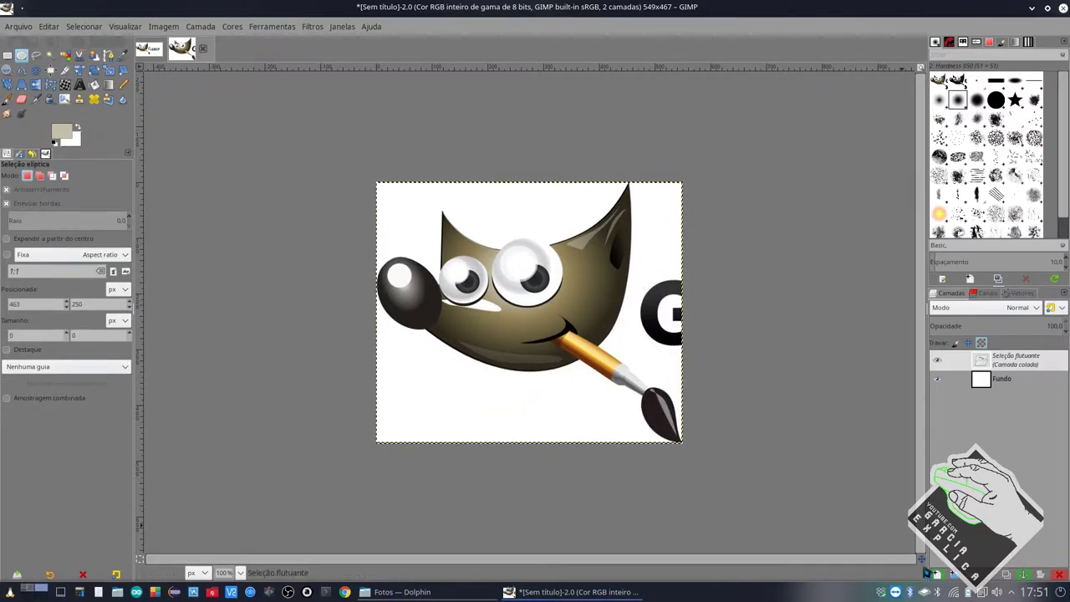
pyautogui.click(1001, 381)
pyautogui.rightClick(1006, 383)
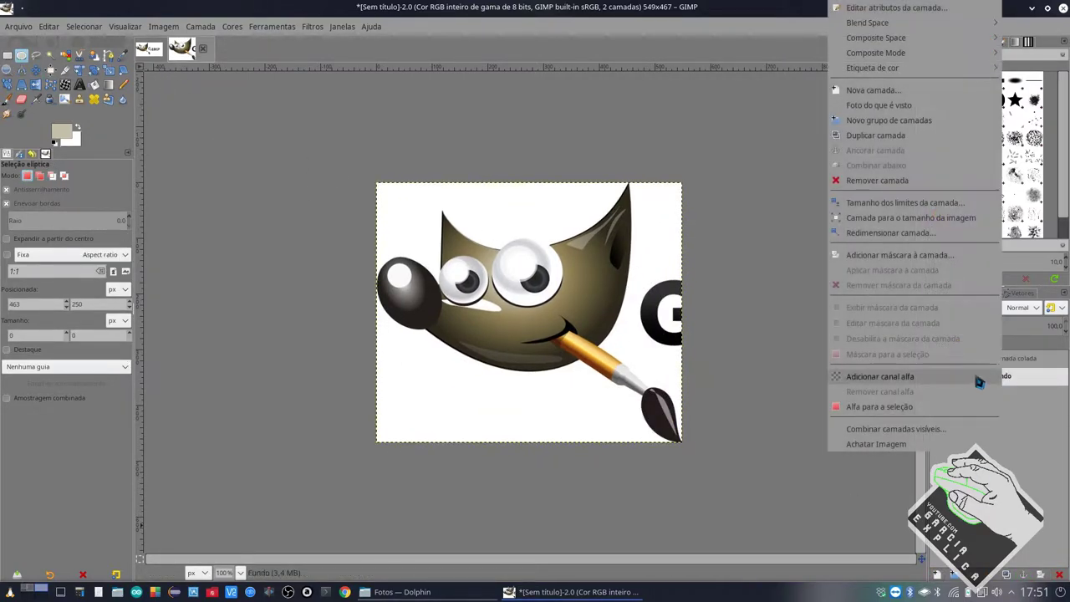
pyautogui.click(874, 180)
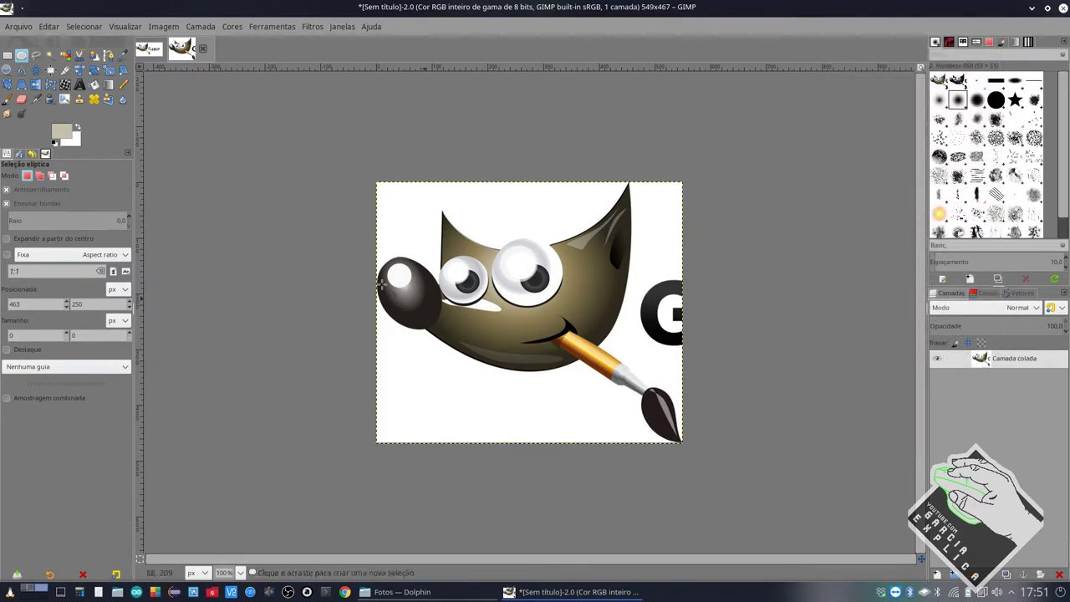
# Erase the partial G at the right edge and bucket-fill the patch white
pyautogui.click(7, 55)
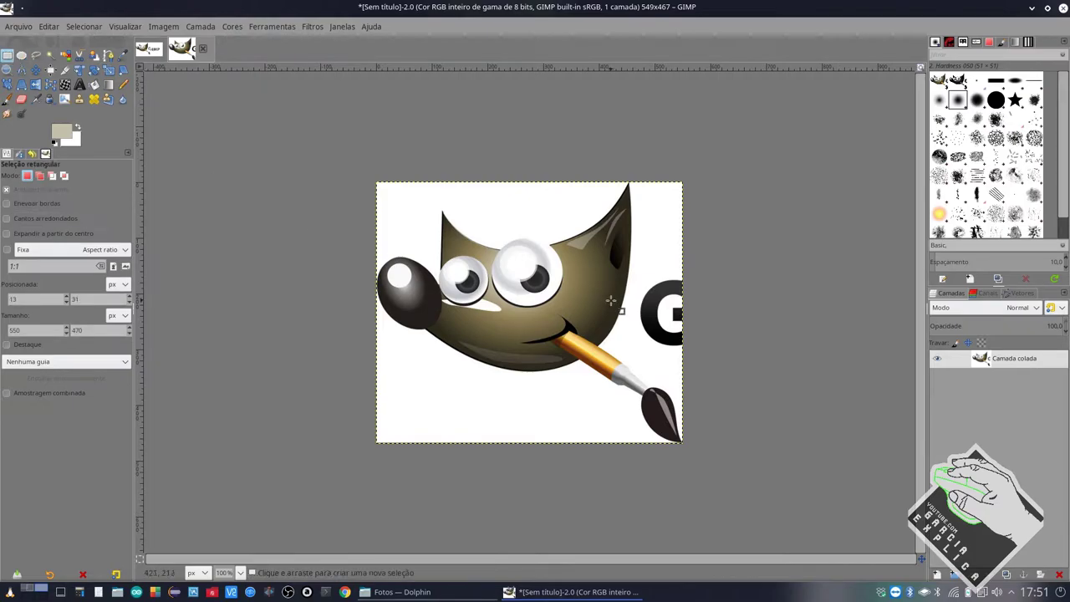
pyautogui.moveTo(643, 268); pyautogui.dragTo(712, 344)
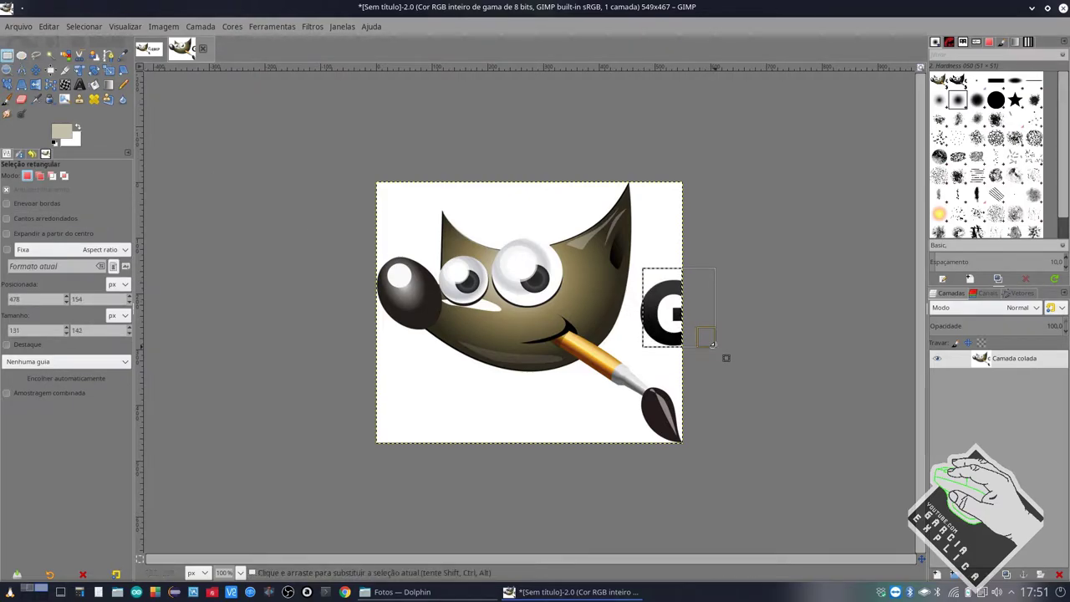
pyautogui.press('Delete')
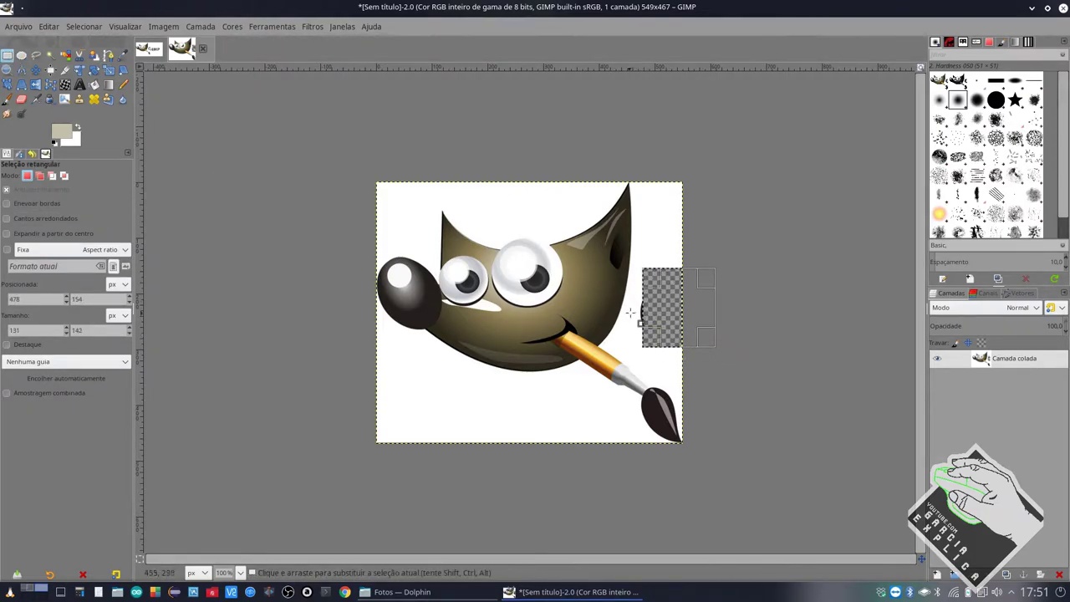
pyautogui.moveTo(659, 315); pyautogui.dragTo(654, 315)
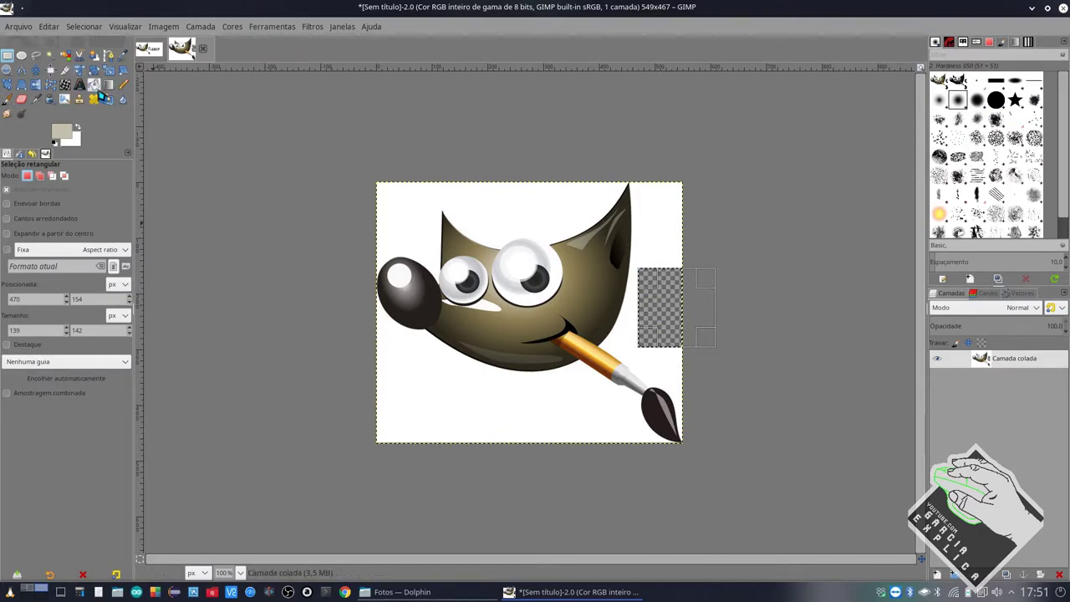
pyautogui.click(93, 85)
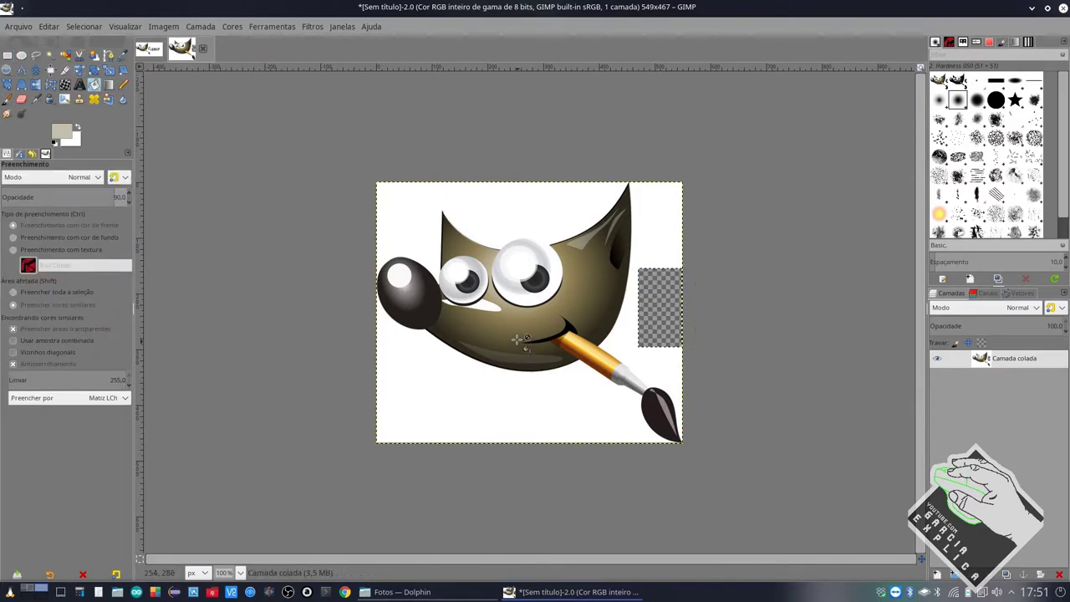
pyautogui.click(654, 308)
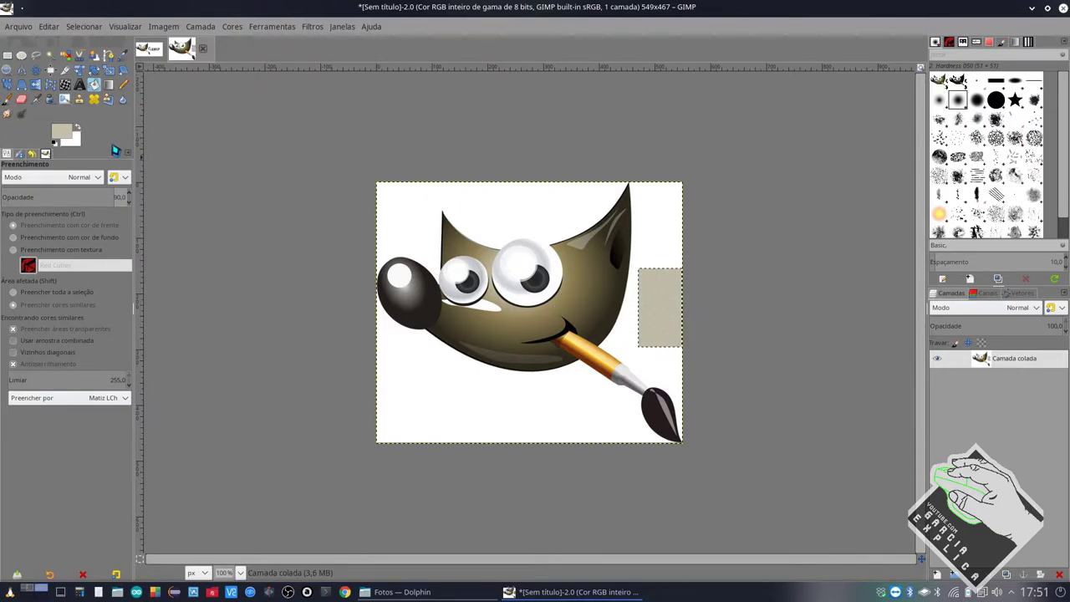
pyautogui.click(78, 132)
pyautogui.click(658, 320)
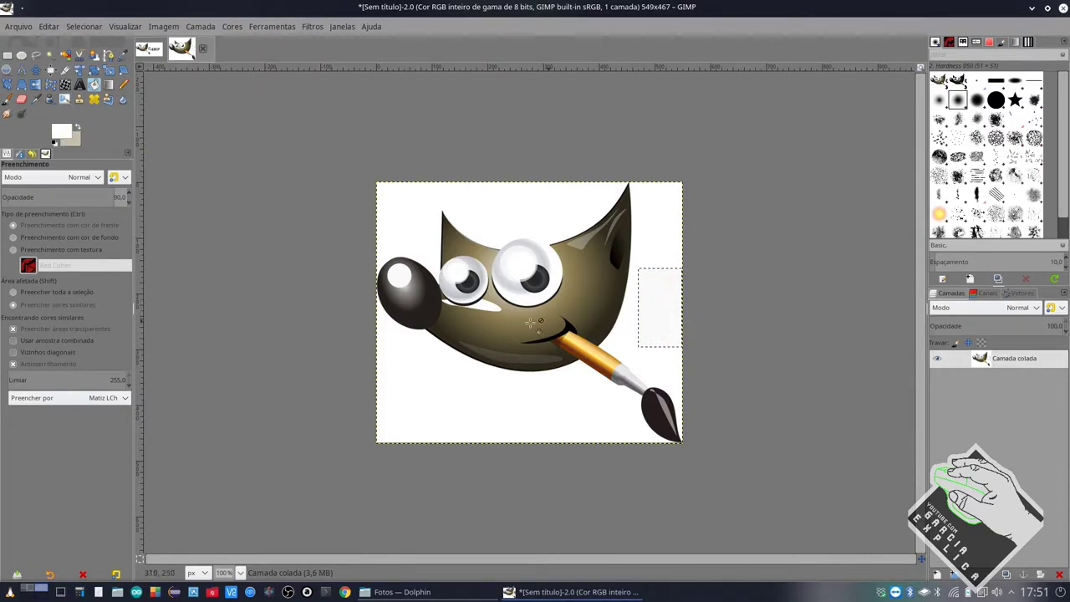
# Clear a right-edge strip to transparency, fill it white, and zoom to check
pyautogui.click(8, 55)
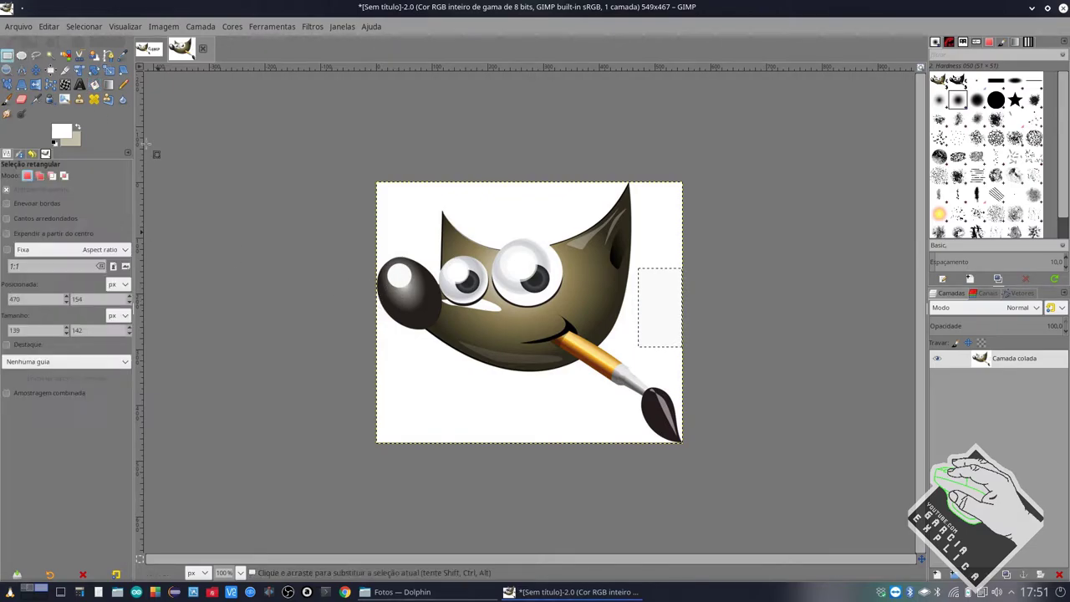
pyautogui.hotkey('ctrl', 'shift', 'a')
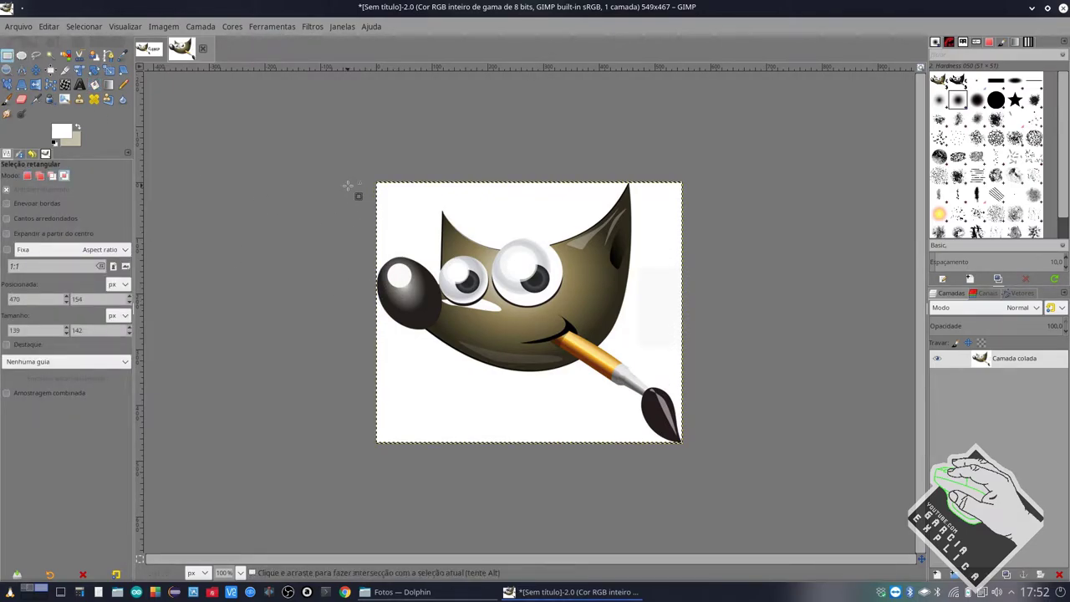
pyautogui.click(667, 324)
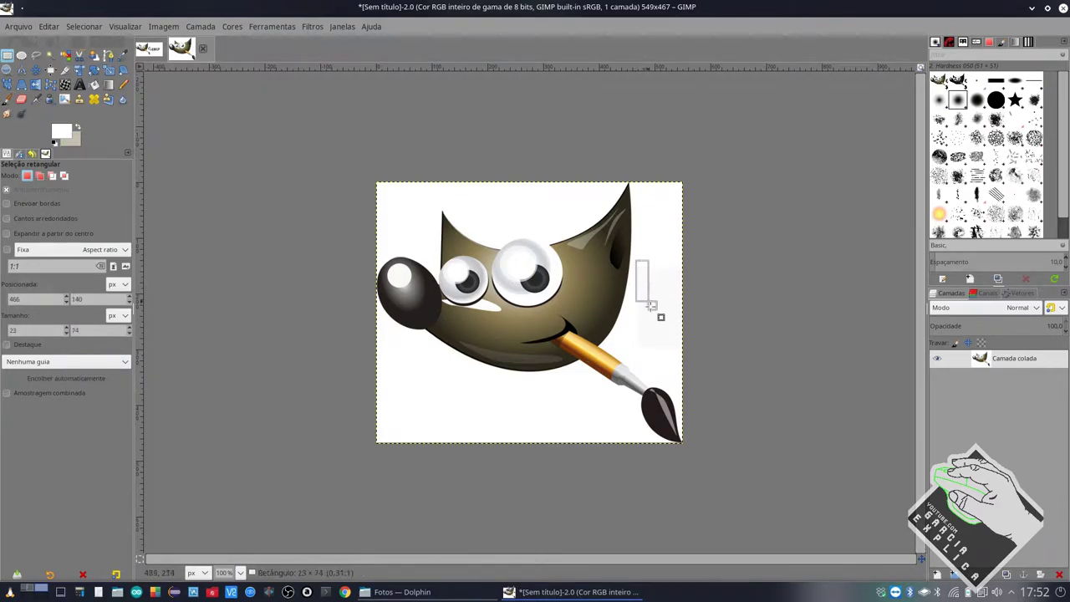
pyautogui.moveTo(636, 260); pyautogui.dragTo(707, 359)
pyautogui.press('Delete')
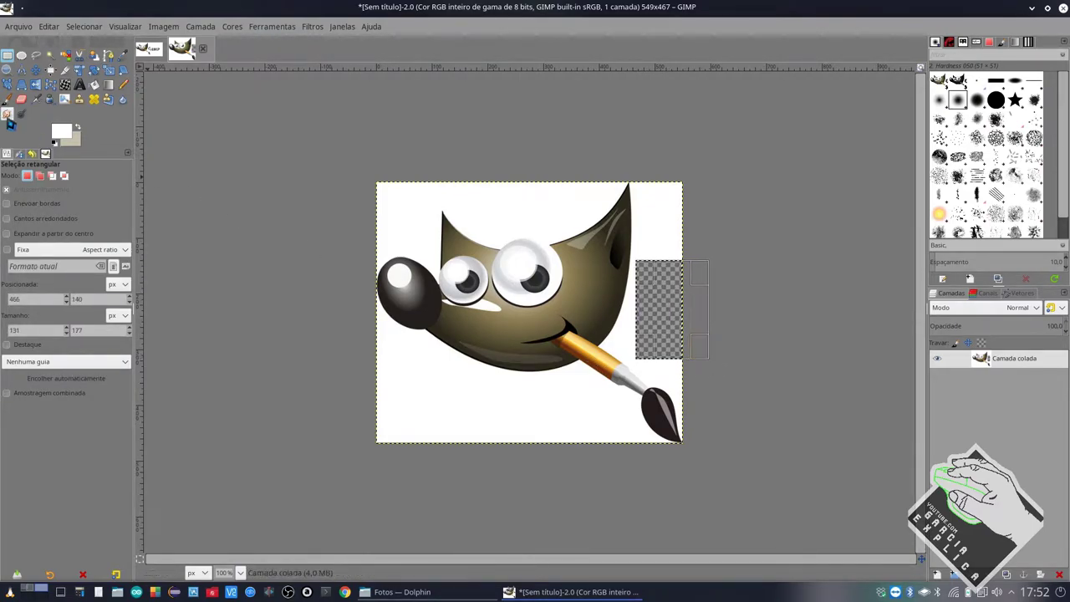
pyautogui.click(64, 134)
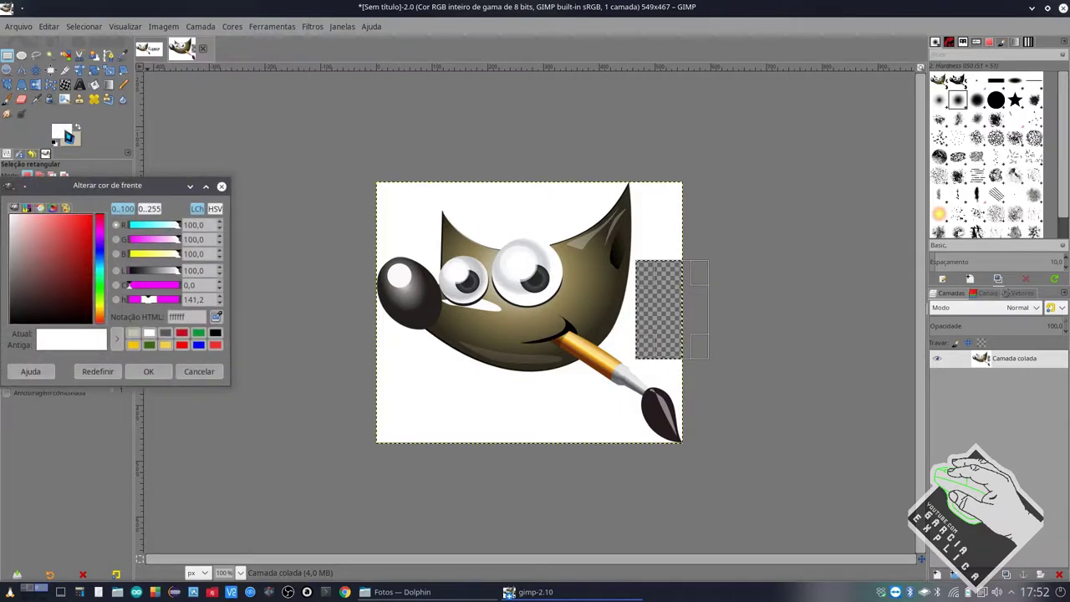
pyautogui.click(95, 85)
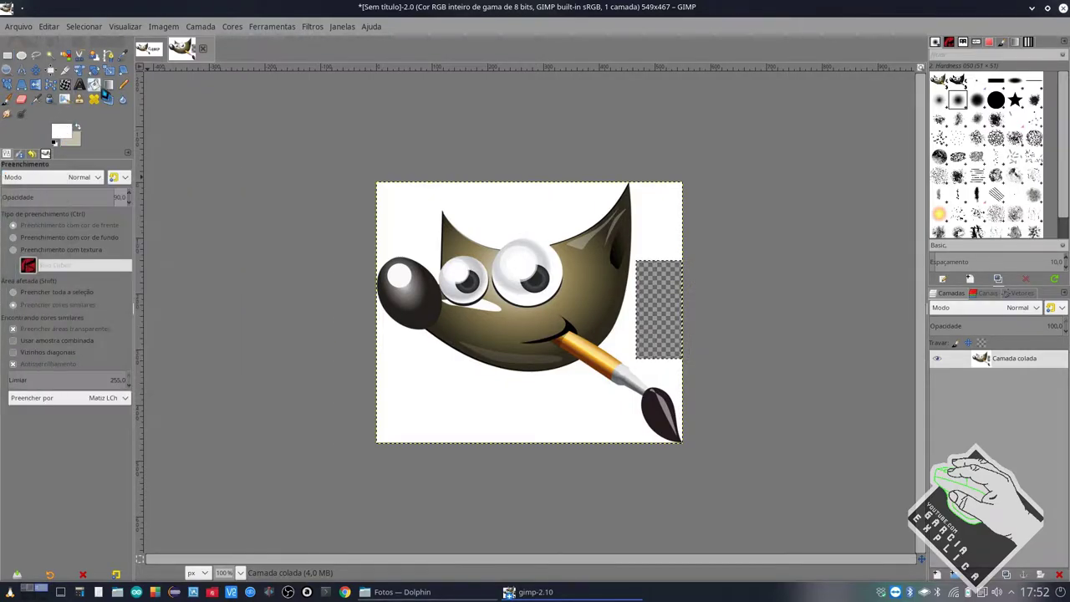
pyautogui.click(649, 300)
pyautogui.scroll(4, 669, 351)
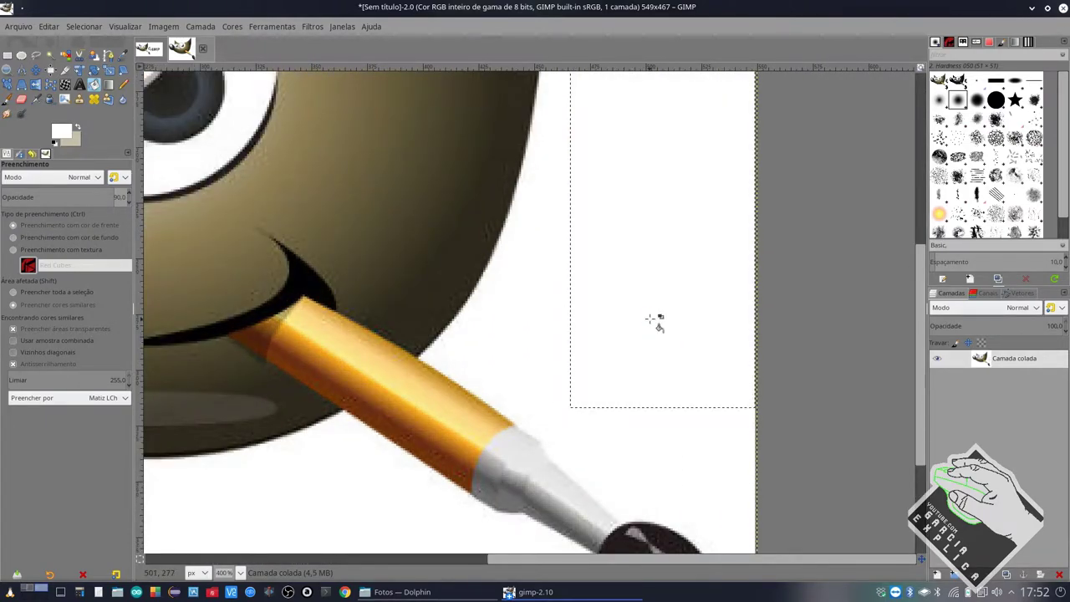
pyautogui.scroll(-5, 635, 309)
pyautogui.scroll(-2, 617, 297)
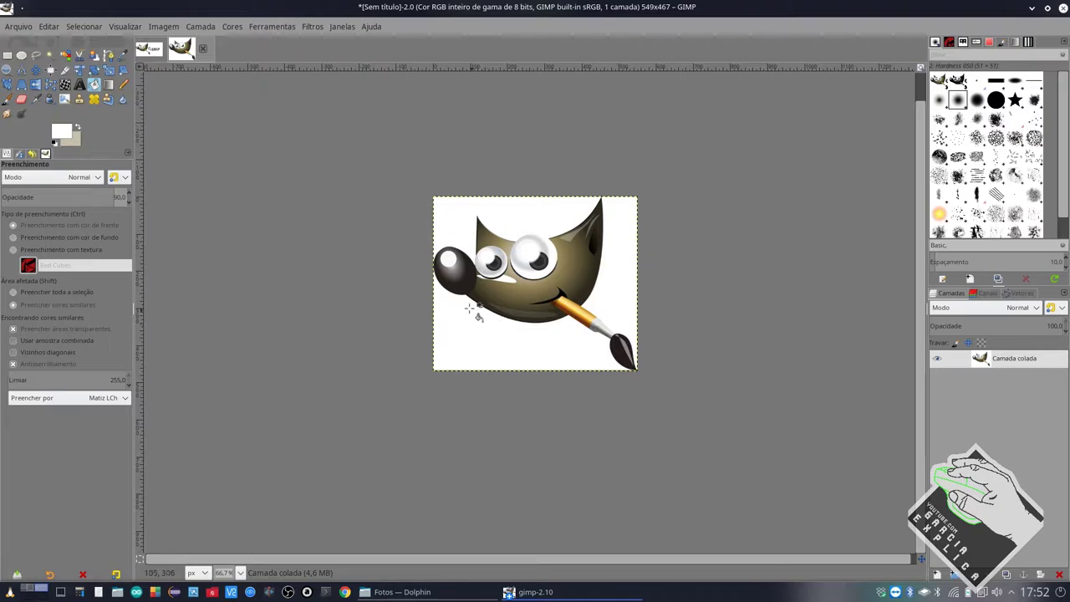
# Discard the untitled image and zoom around the pasted mascot in the logo image
pyautogui.click(203, 47)
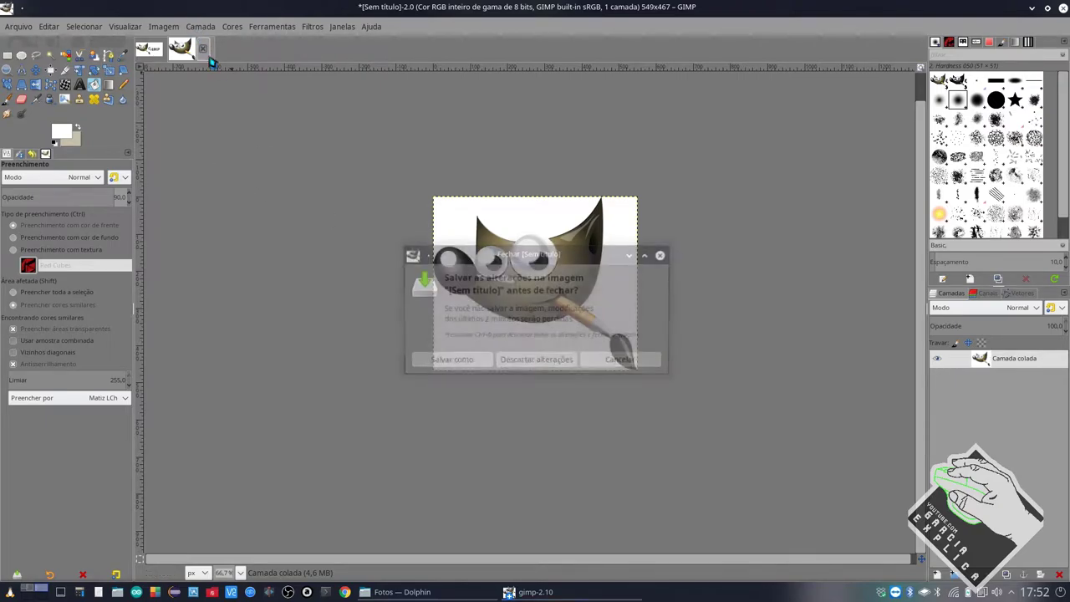
pyautogui.click(535, 362)
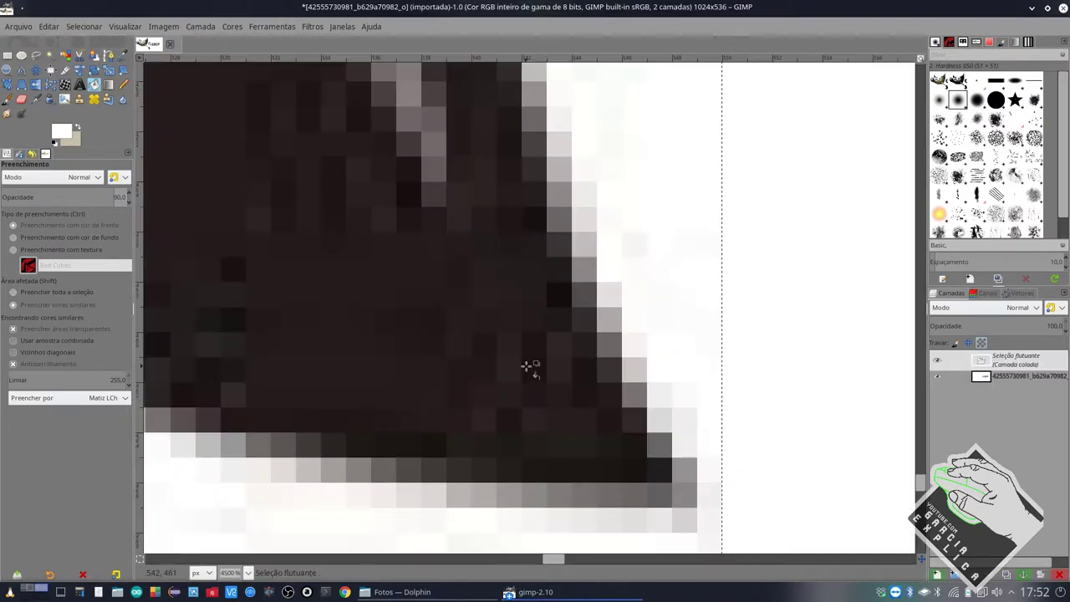
pyautogui.scroll(-2, 530, 366)
pyautogui.scroll(-2, 501, 359)
pyautogui.scroll(-1, 464, 355)
pyautogui.scroll(-1, 455, 352)
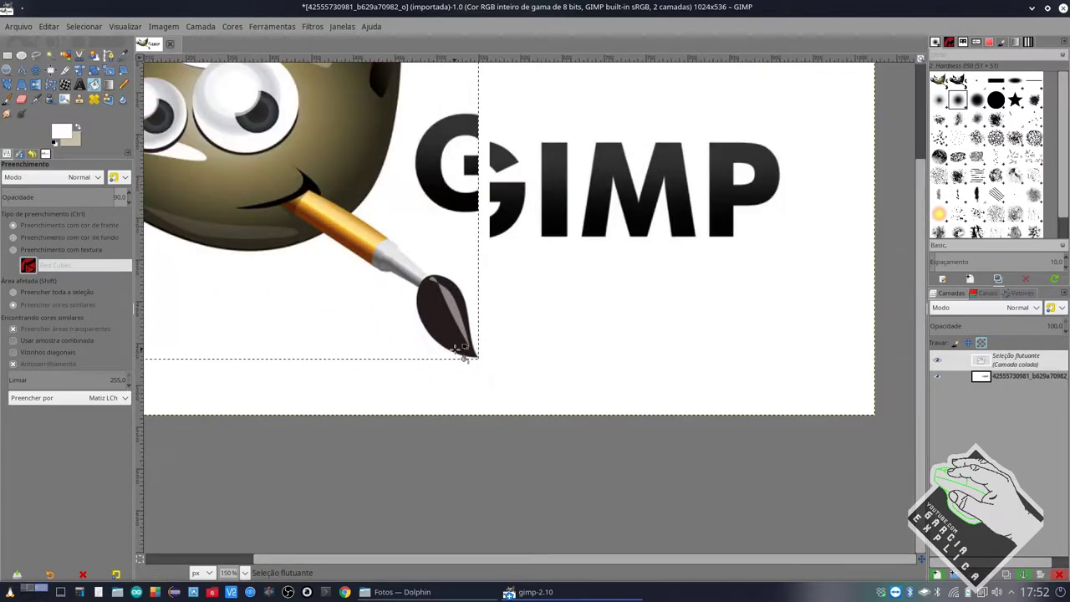
pyautogui.scroll(-1, 439, 343)
pyautogui.scroll(-1, 430, 335)
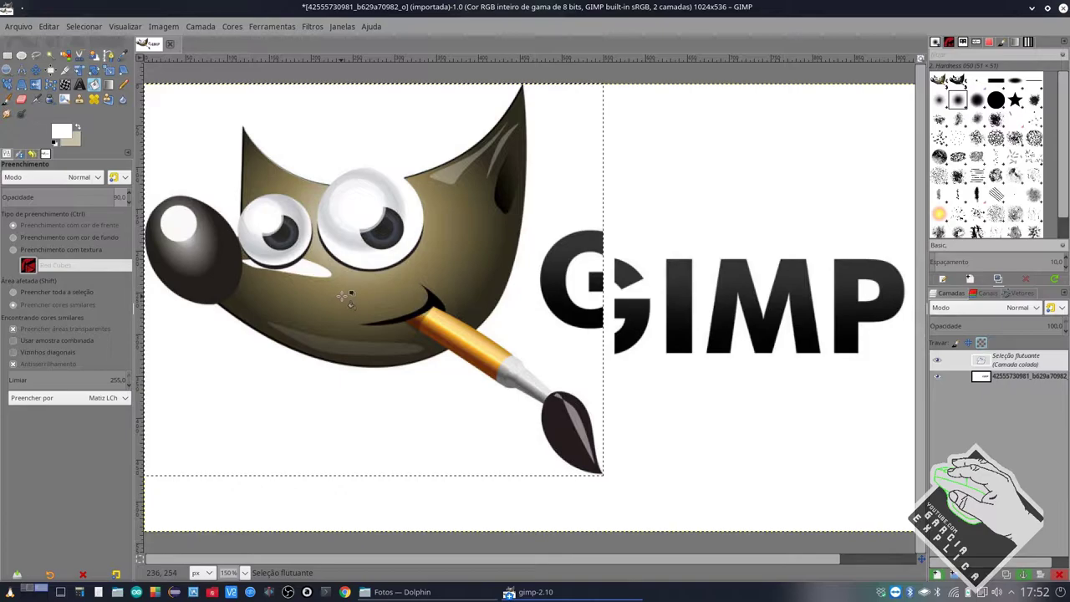
pyautogui.scroll(5, 594, 482)
pyautogui.scroll(1, 605, 478)
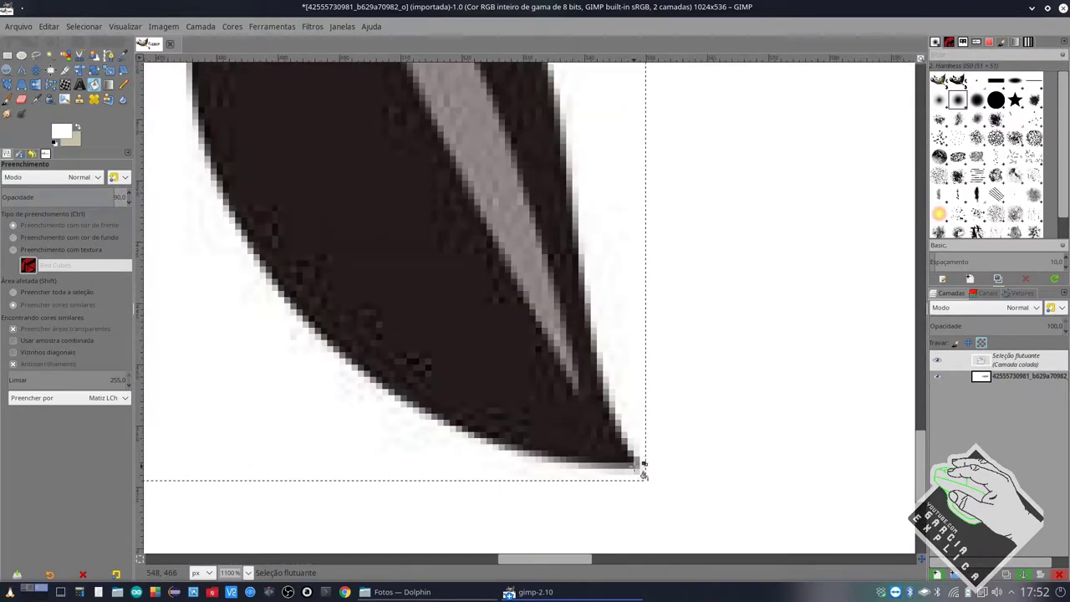
pyautogui.scroll(-4, 643, 474)
pyautogui.scroll(-1, 638, 466)
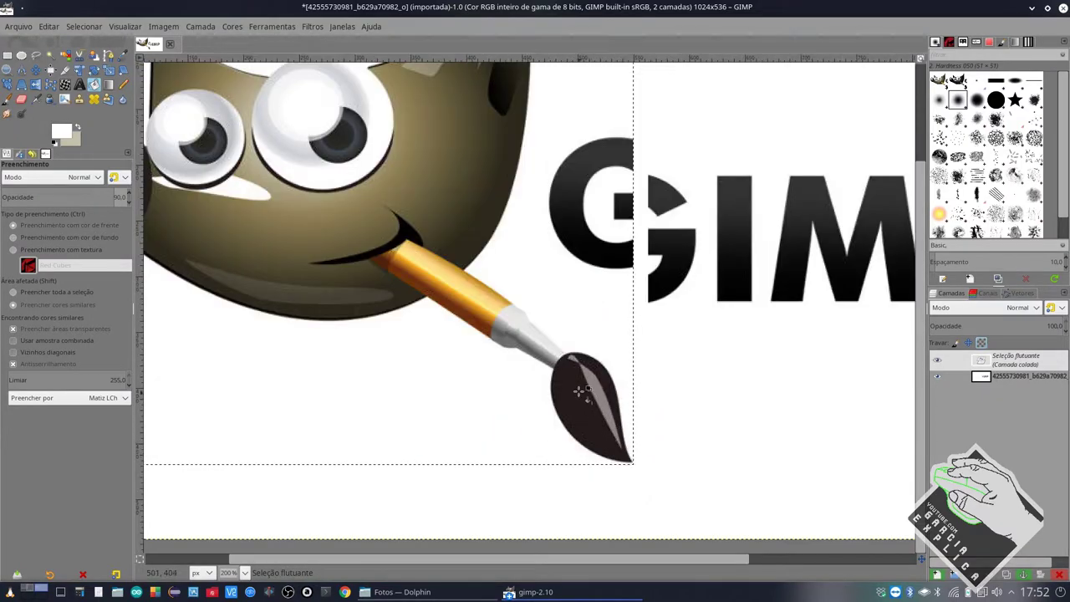
pyautogui.scroll(-3, 569, 378)
pyautogui.scroll(2, 569, 378)
pyautogui.scroll(-2, 569, 378)
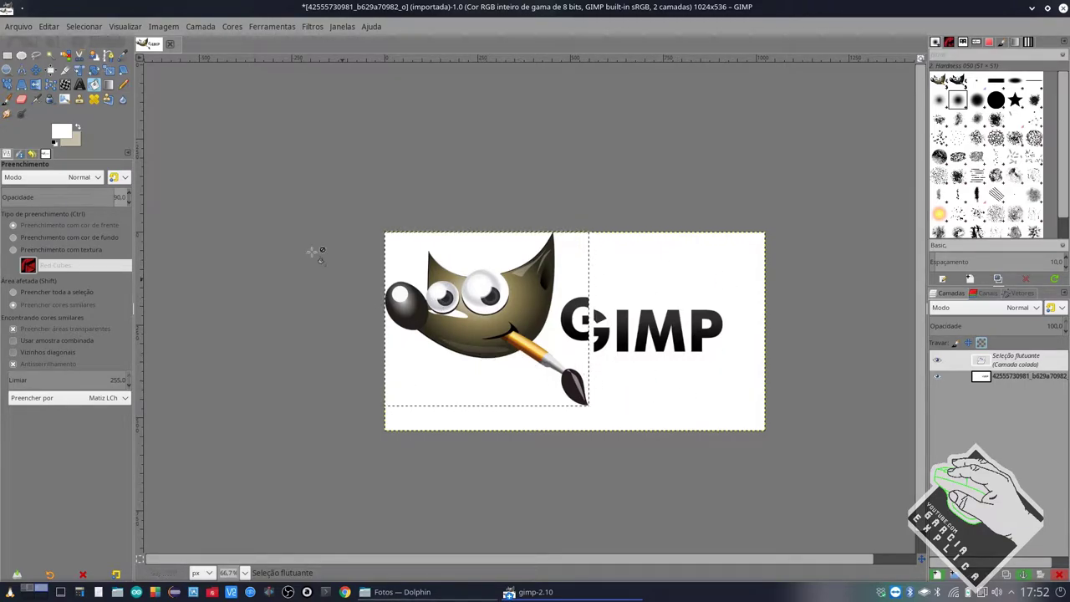
# Convert the floating mascot into a new layer and select the background layer
pyautogui.click(163, 26)
pyautogui.moveTo(173, 320)
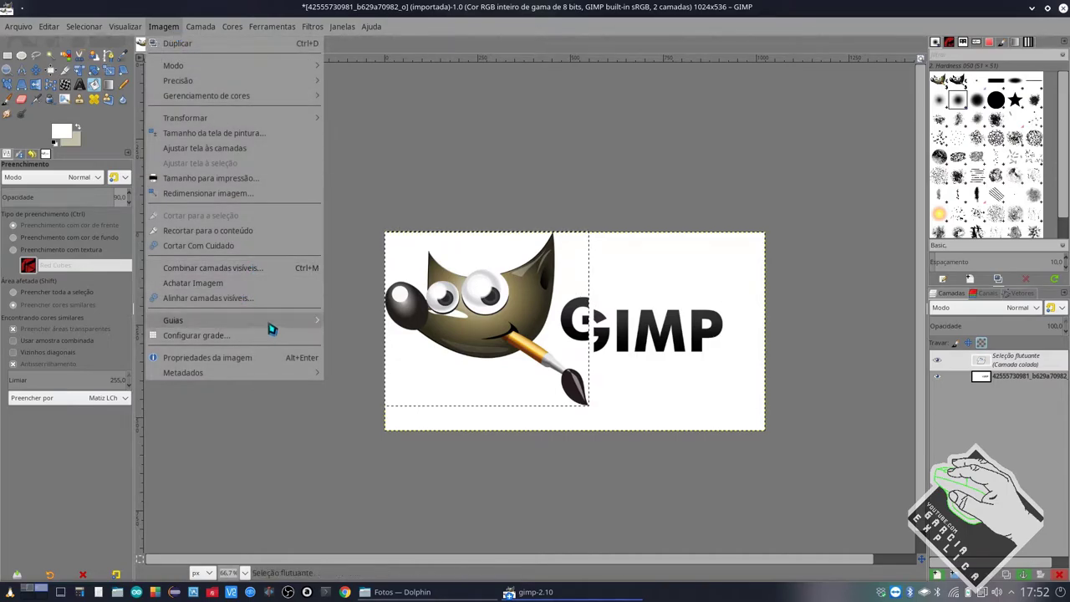
pyautogui.click(640, 303)
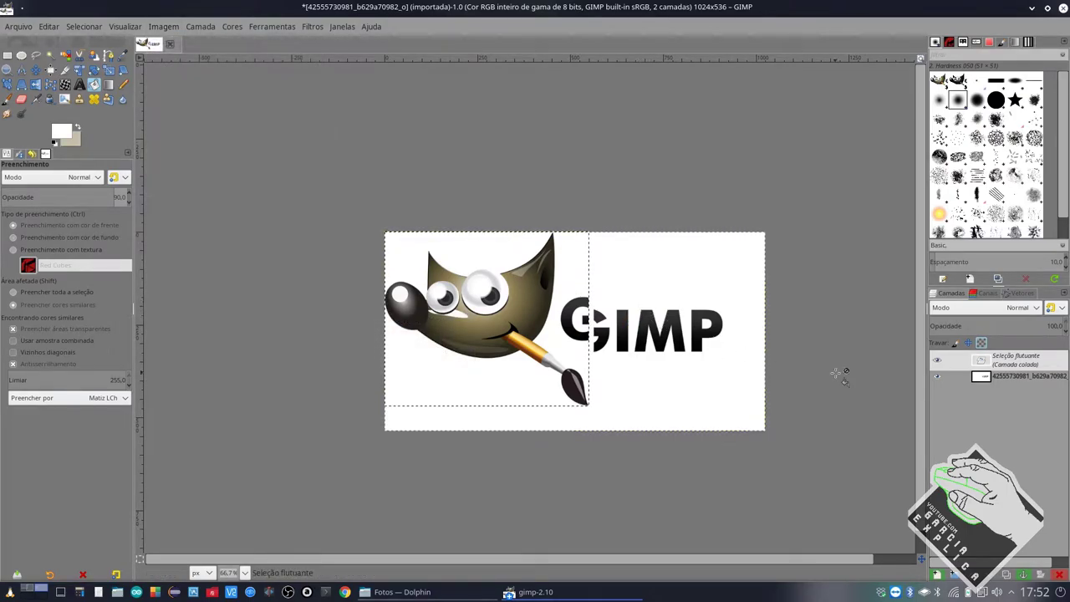
pyautogui.click(950, 577)
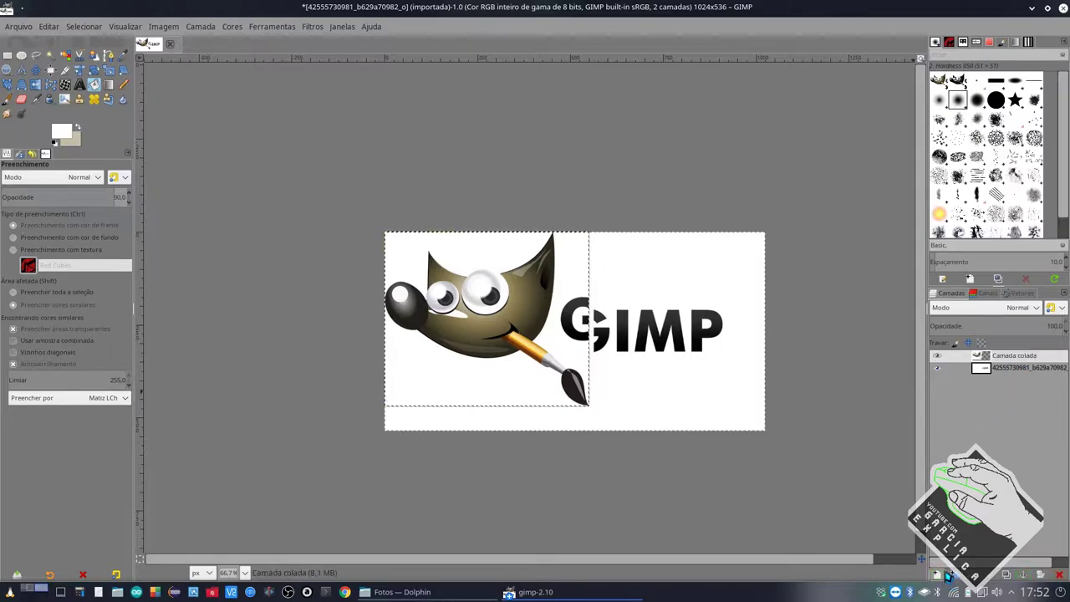
pyautogui.click(1006, 369)
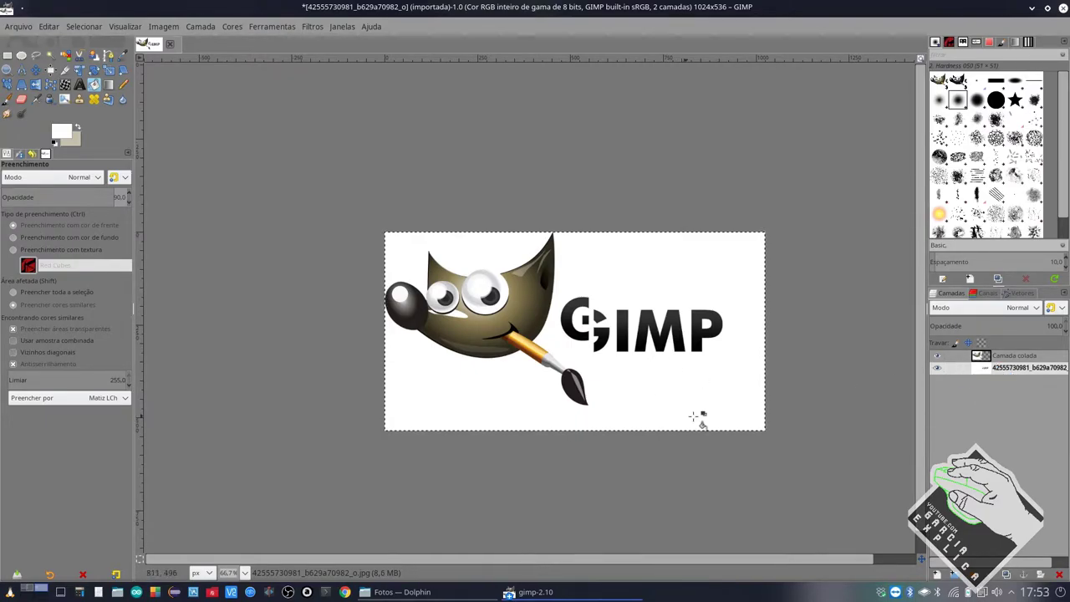
# Add guides from the selection edges via Image > Guides > New Guides from Selection
pyautogui.click(134, 28)
pyautogui.click(164, 26)
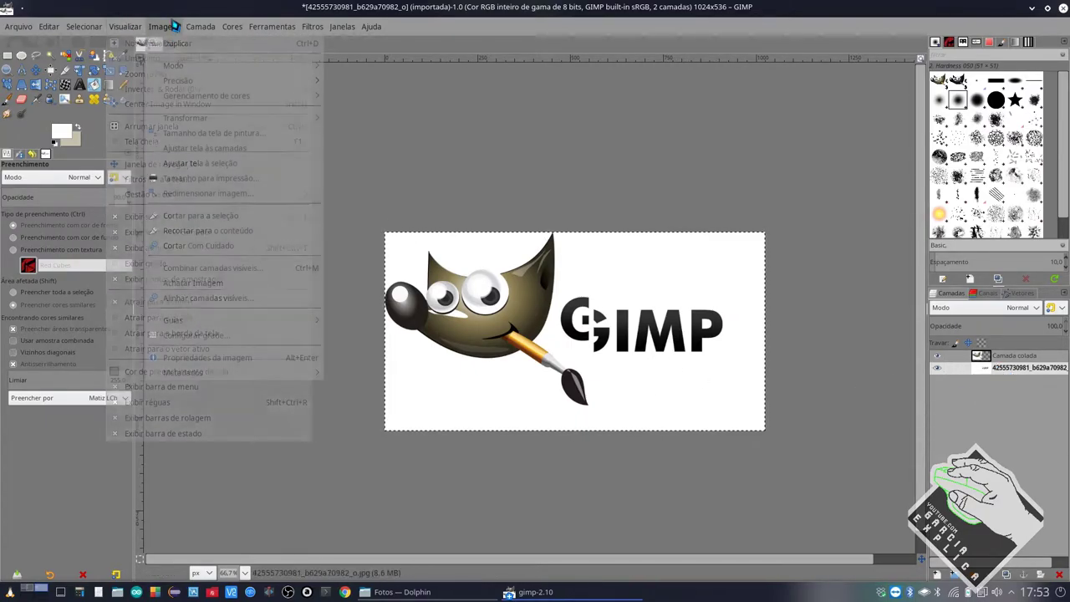
pyautogui.moveTo(173, 320)
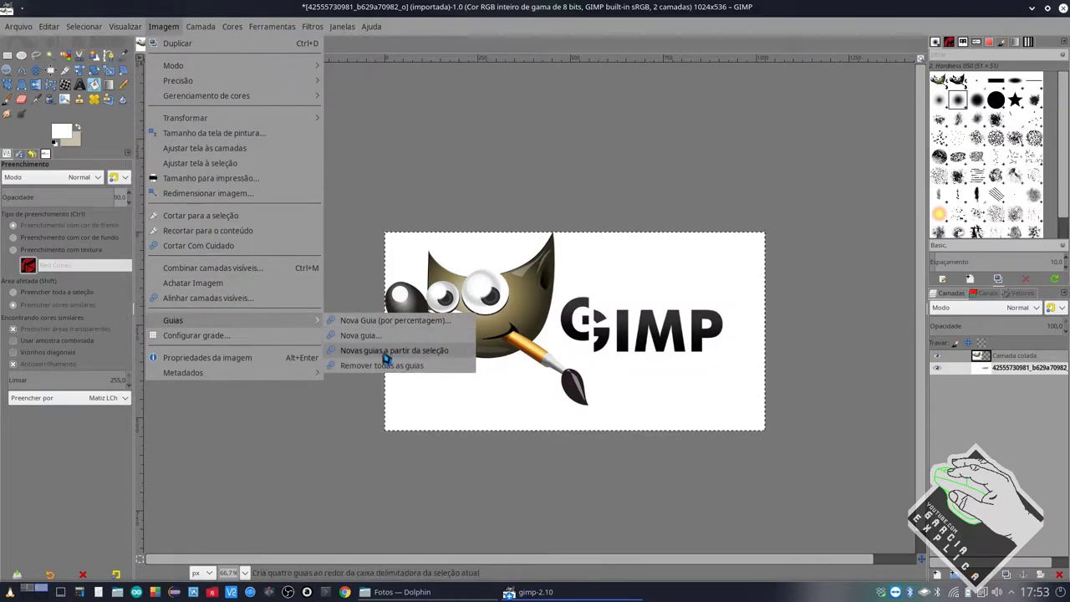
pyautogui.click(388, 354)
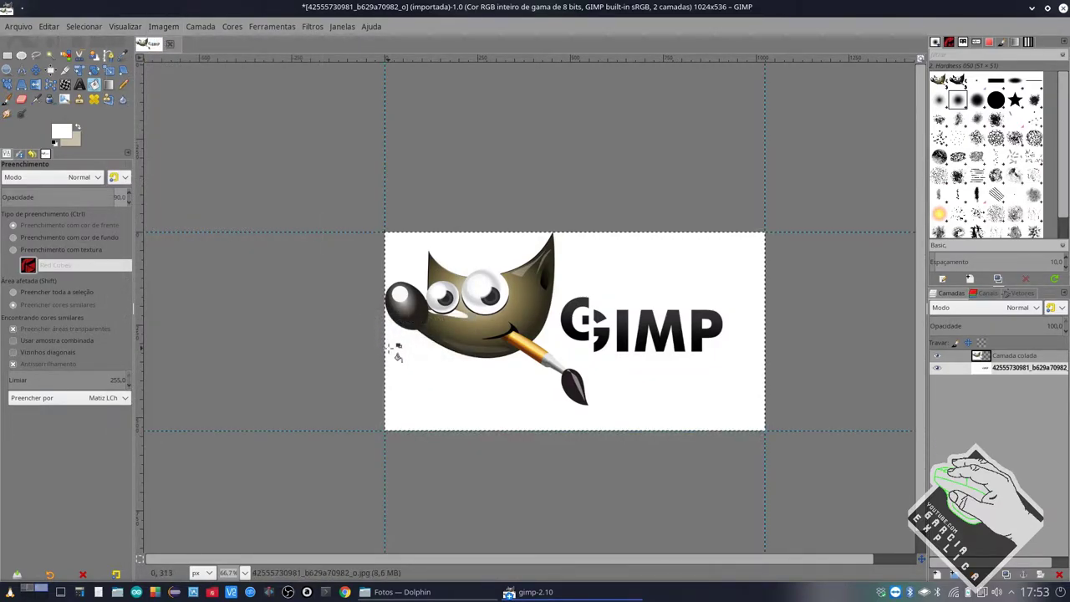
pyautogui.hscroll(2, 397, 330)
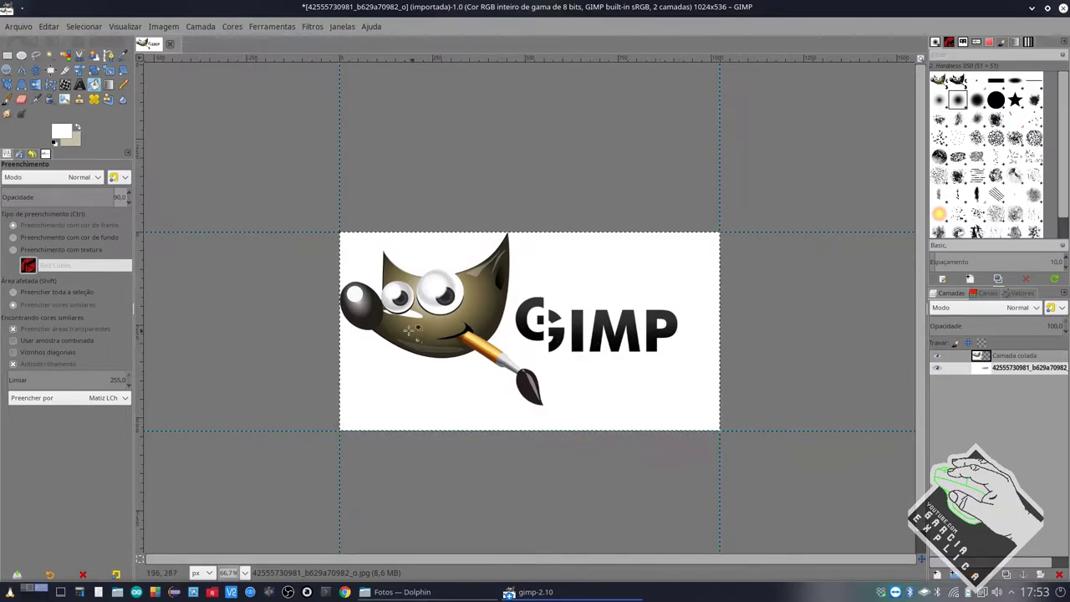
pyautogui.scroll(-1, 569, 338)
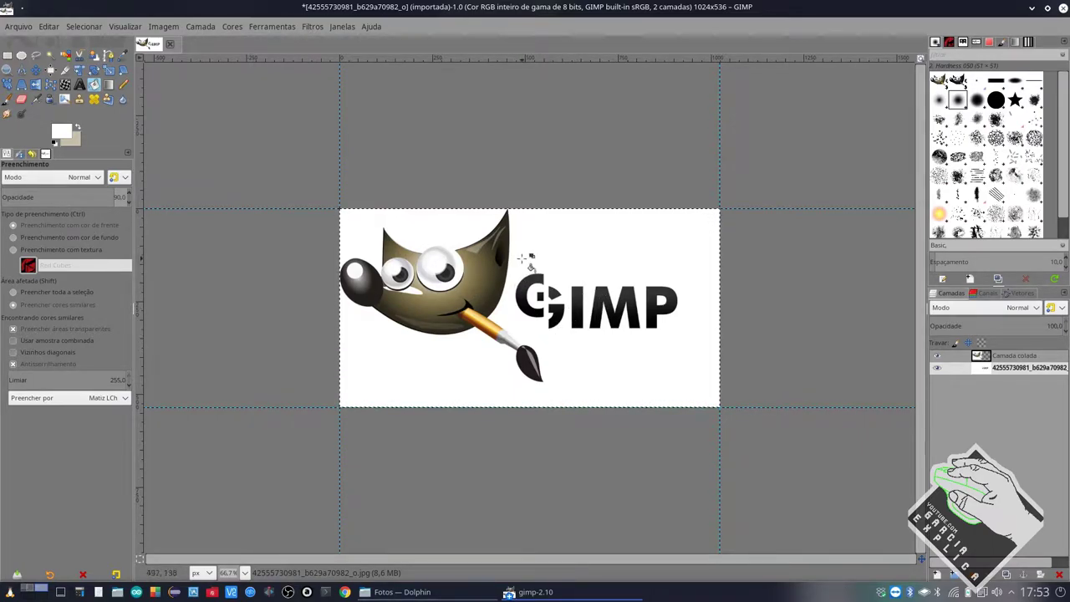
# Zoom in and out on the brush tip, bringing up the canvas context menu
pyautogui.rightClick(593, 335)
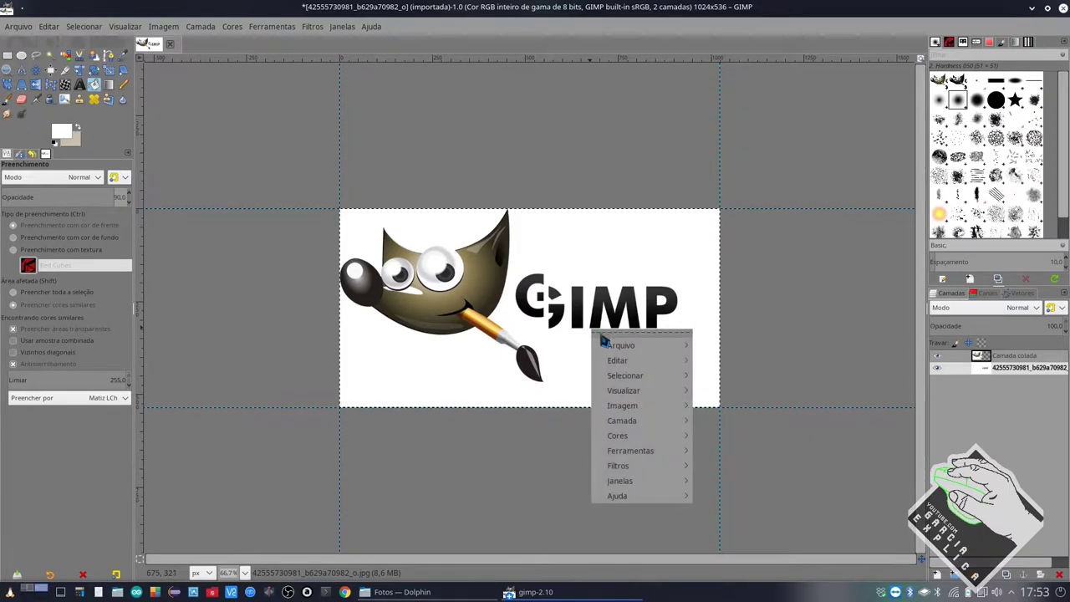
pyautogui.click(558, 396)
pyautogui.keyDown('ctrl'); pyautogui.scroll(3, 557, 394); pyautogui.keyUp('ctrl')
pyautogui.keyDown('ctrl'); pyautogui.scroll(3, 535, 385); pyautogui.keyUp('ctrl')
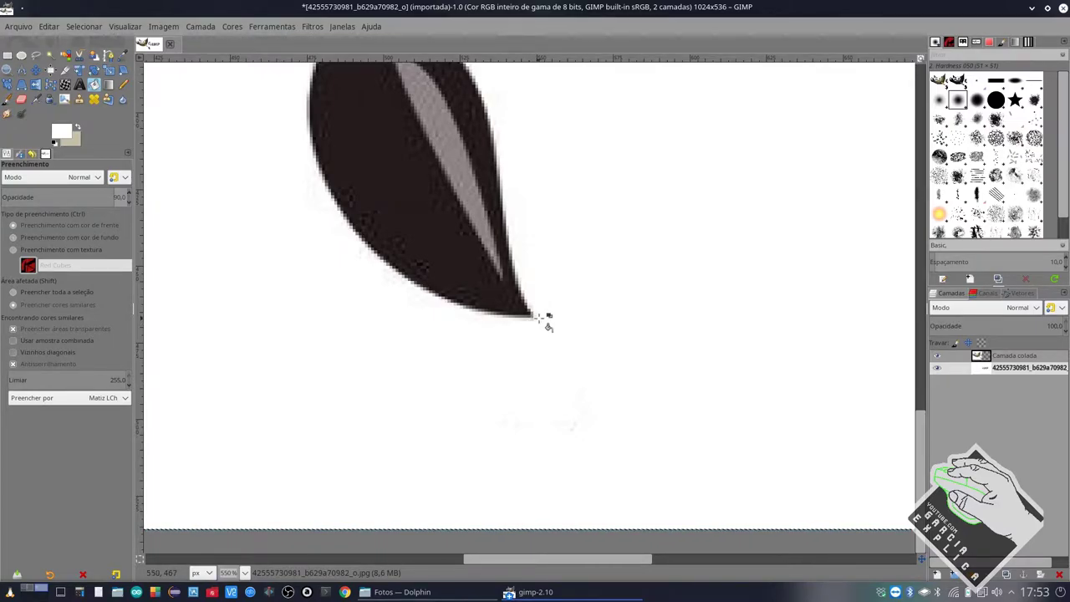
pyautogui.keyDown('ctrl'); pyautogui.scroll(-6, 539, 318); pyautogui.keyUp('ctrl')
pyautogui.rightClick(562, 314)
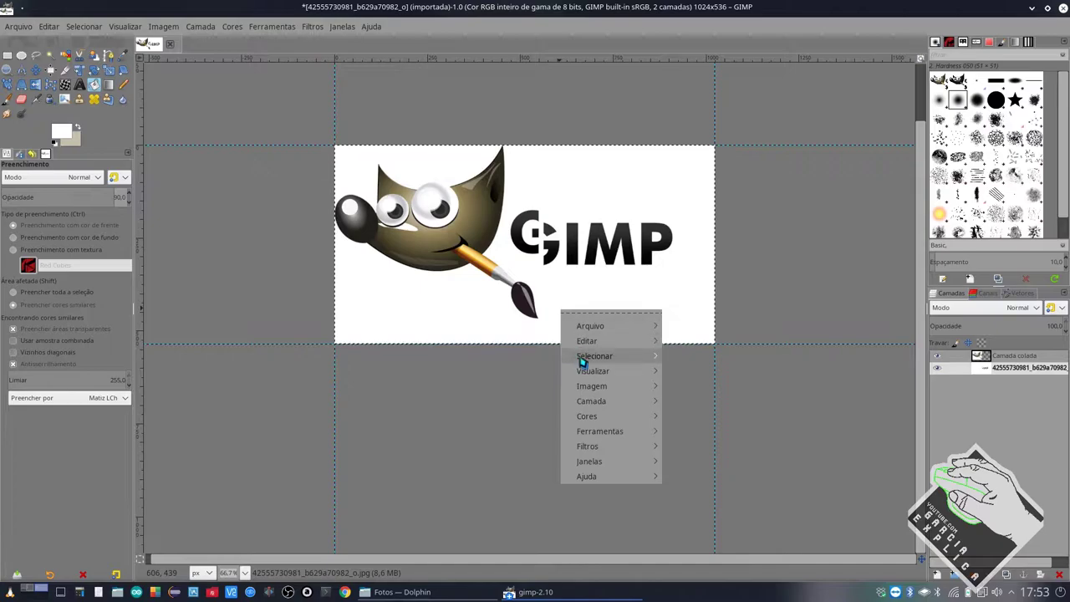
pyautogui.click(165, 28)
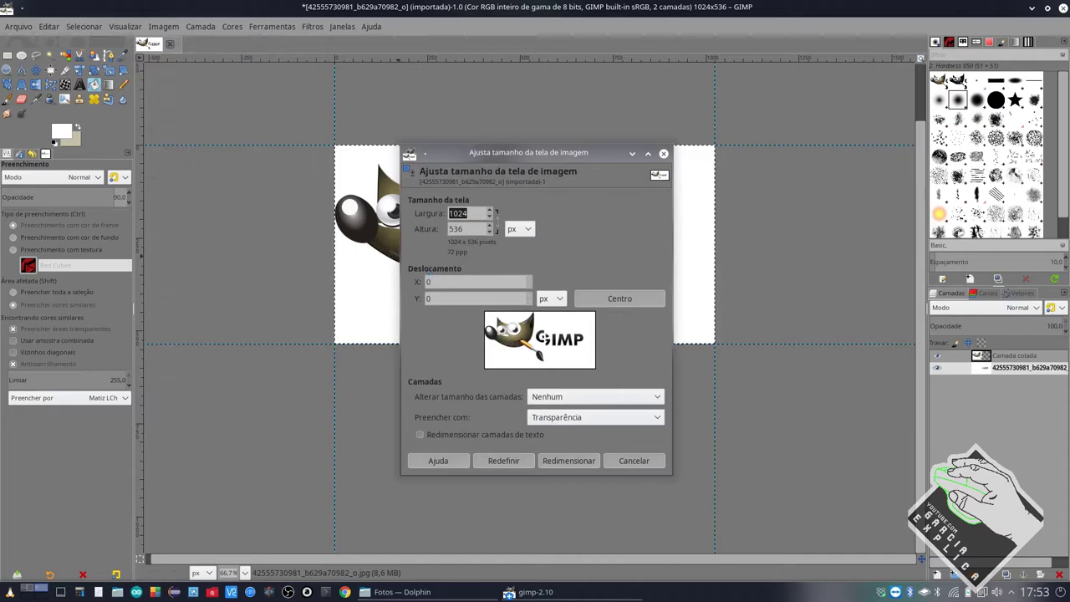
pyautogui.write('568')
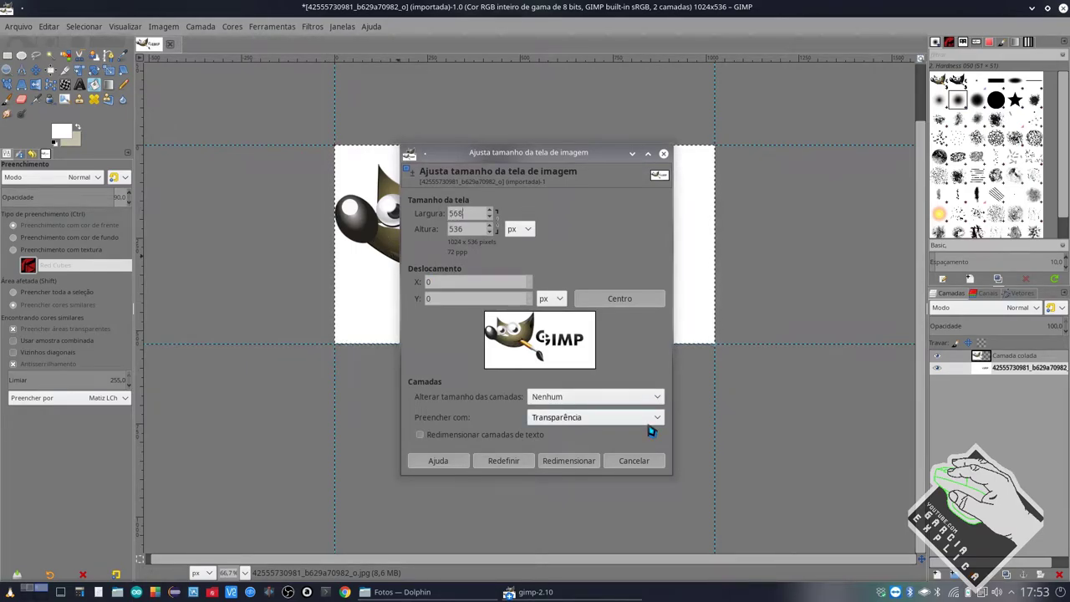
pyautogui.press('Tab')
pyautogui.write('467')
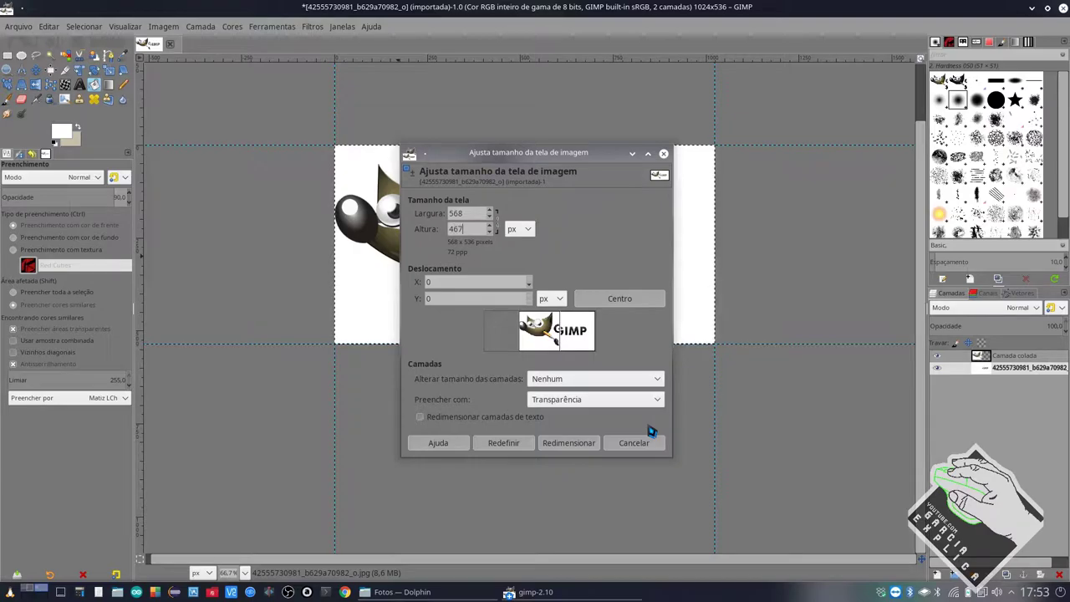
pyautogui.press('Tab')
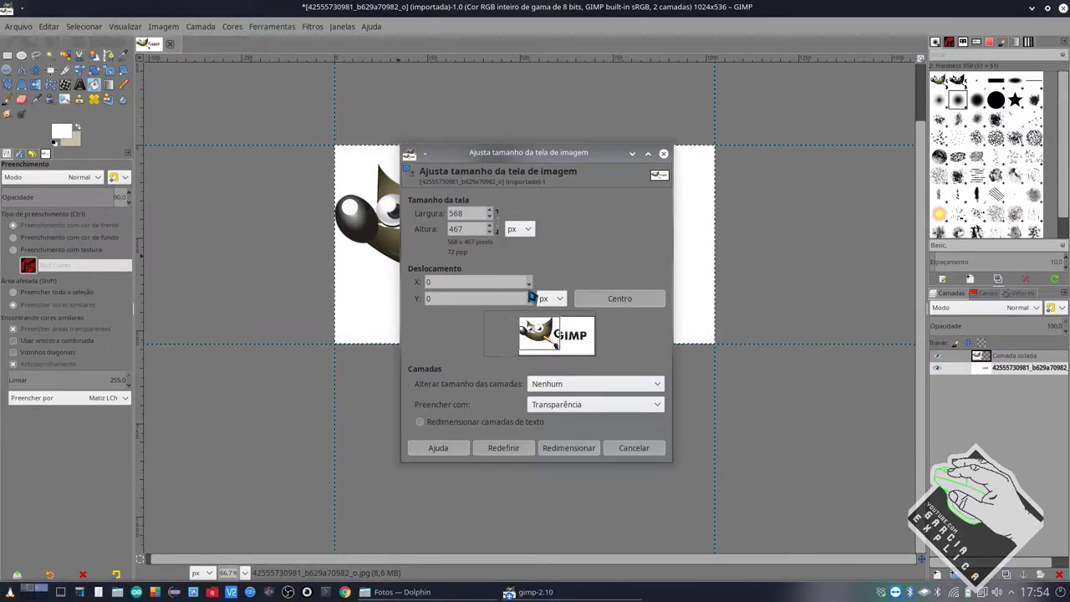
pyautogui.moveTo(529, 288); pyautogui.dragTo(532, 298)
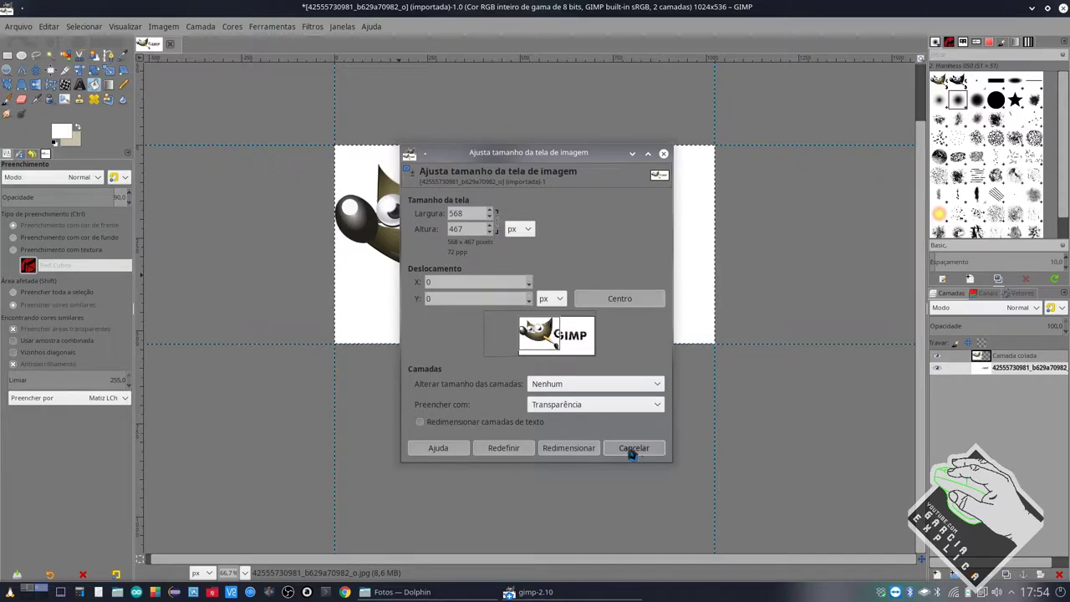
pyautogui.click(631, 449)
pyautogui.rightClick(546, 325)
pyautogui.moveTo(576, 398)
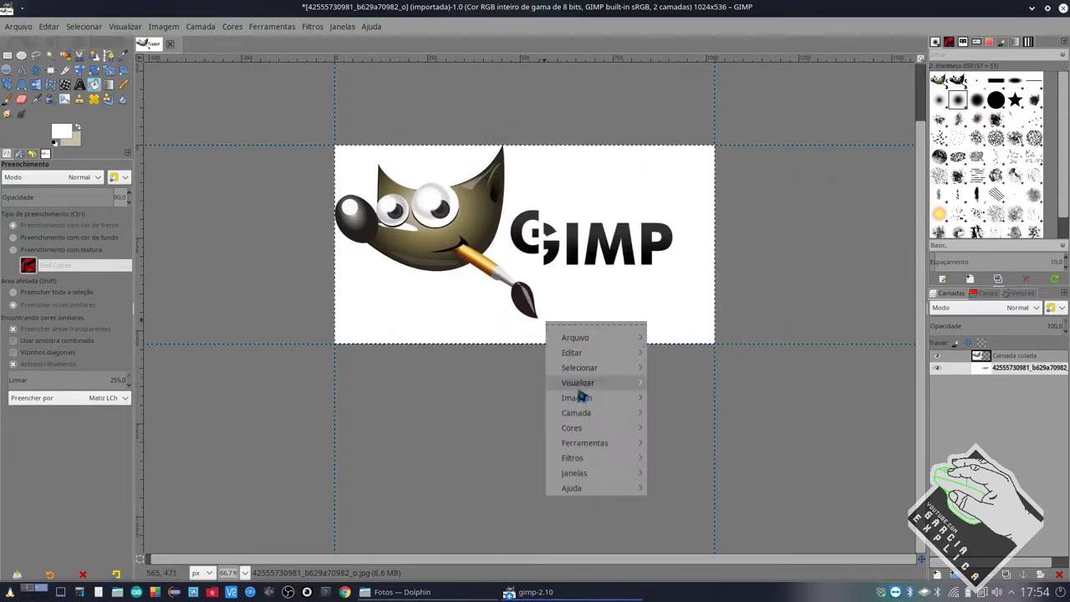
# Set the canvas to width 568 and height 469 pixels and apply the resize
pyautogui.click(703, 355)
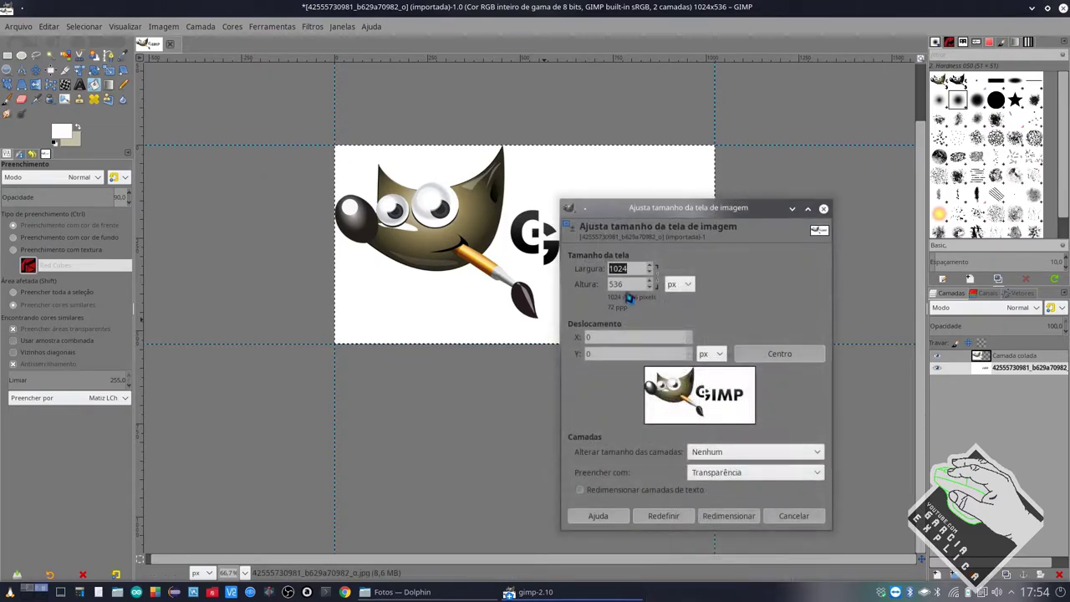
pyautogui.moveTo(669, 212); pyautogui.dragTo(500, 160)
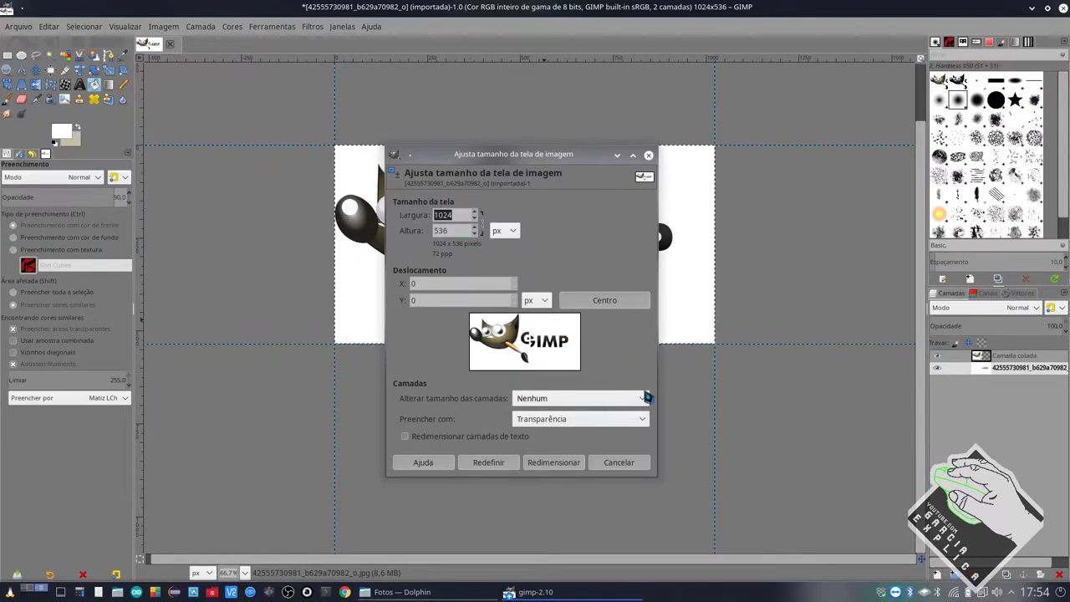
pyautogui.write('568')
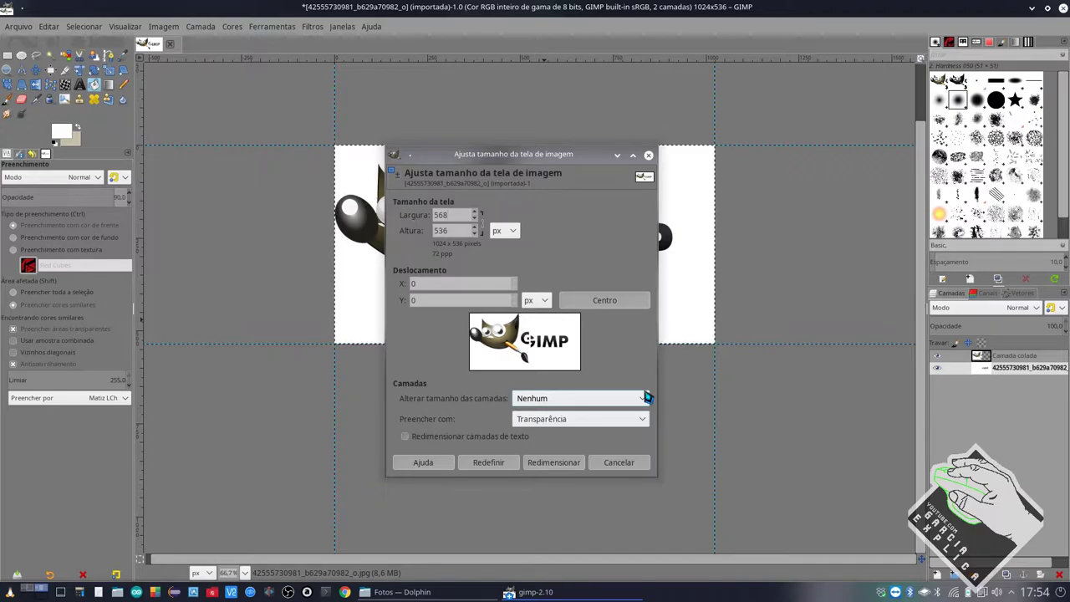
pyautogui.click(461, 231)
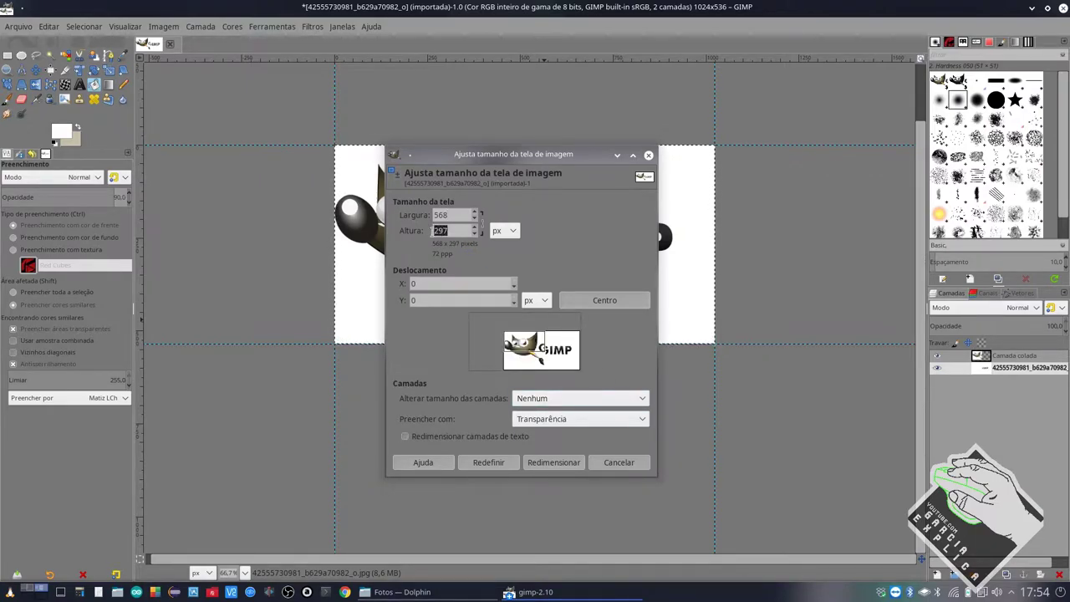
pyautogui.click(456, 215)
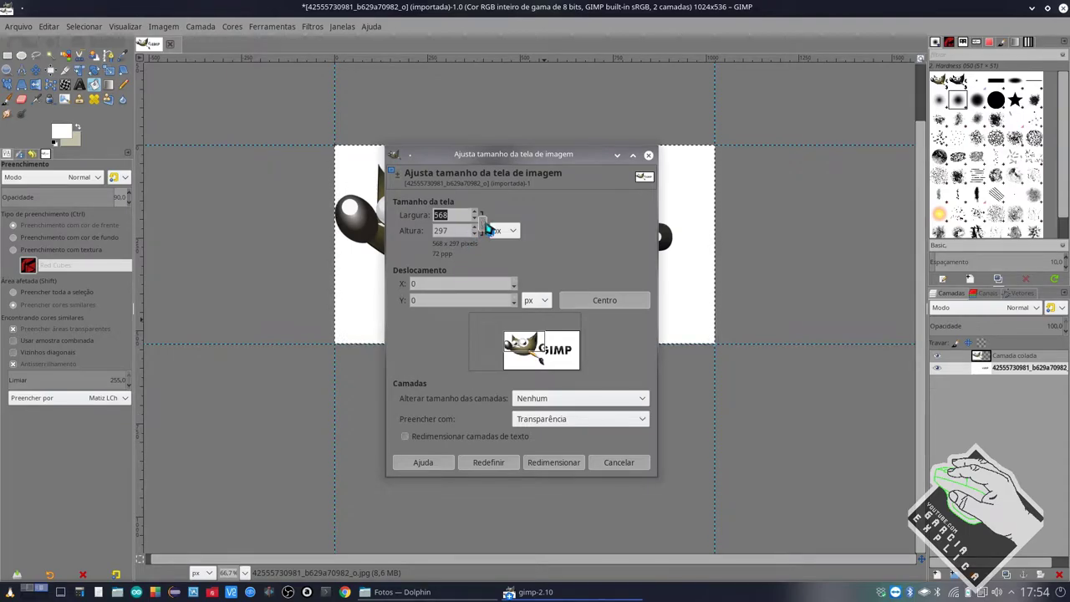
pyautogui.click(442, 230)
pyautogui.write('469')
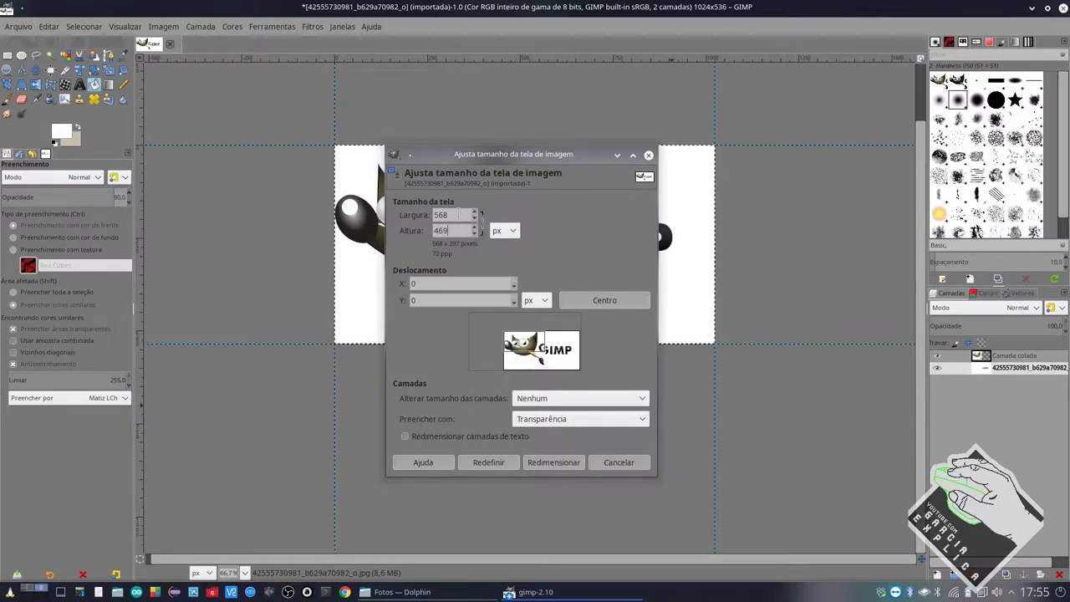
pyautogui.click(458, 215)
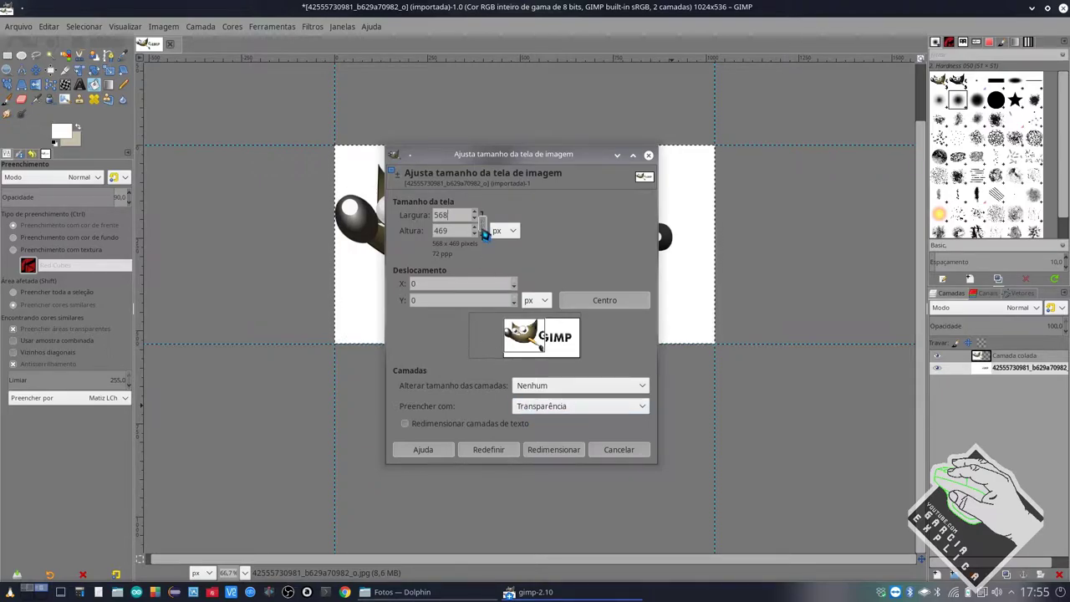
pyautogui.click(544, 453)
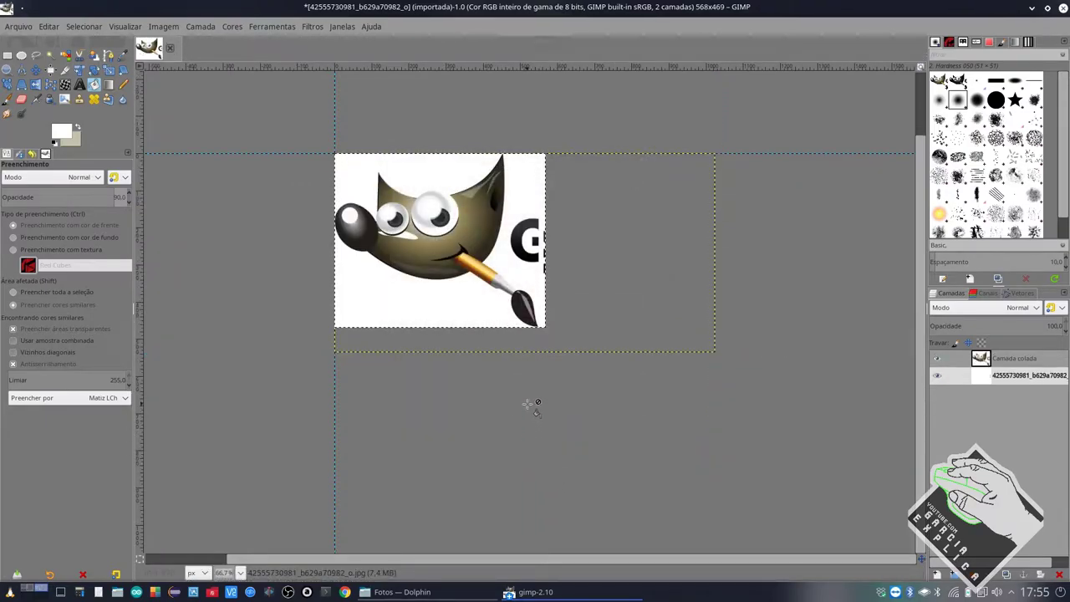
# Change the canvas width from 568 to 548 pixels, keeping height 469
pyautogui.scroll(3, 511, 343)
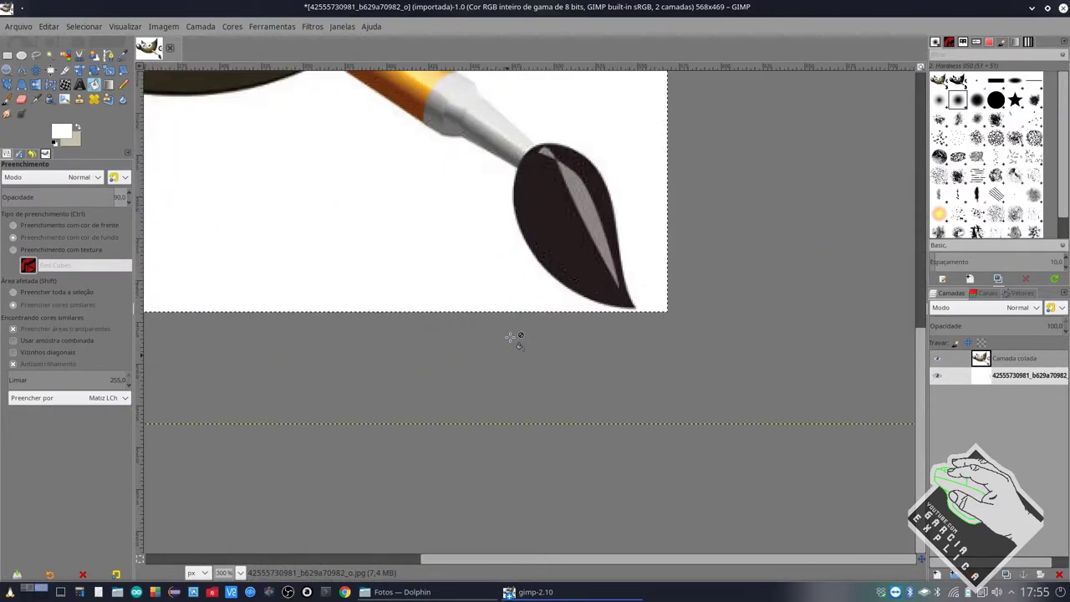
pyautogui.scroll(-2, 511, 337)
pyautogui.scroll(-1, 511, 337)
pyautogui.rightClick(510, 322)
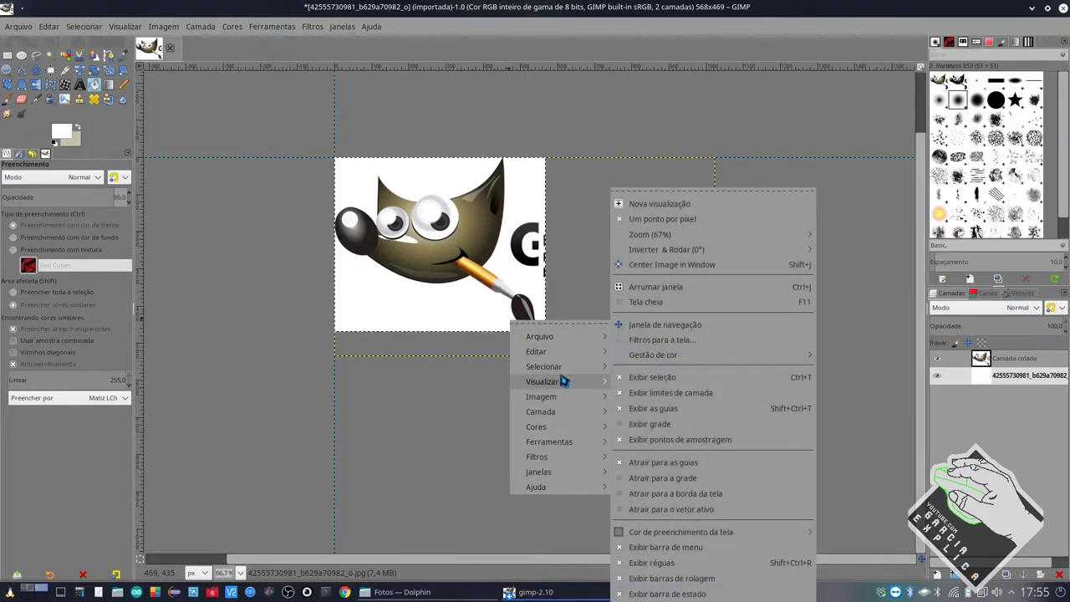
pyautogui.moveTo(542, 397)
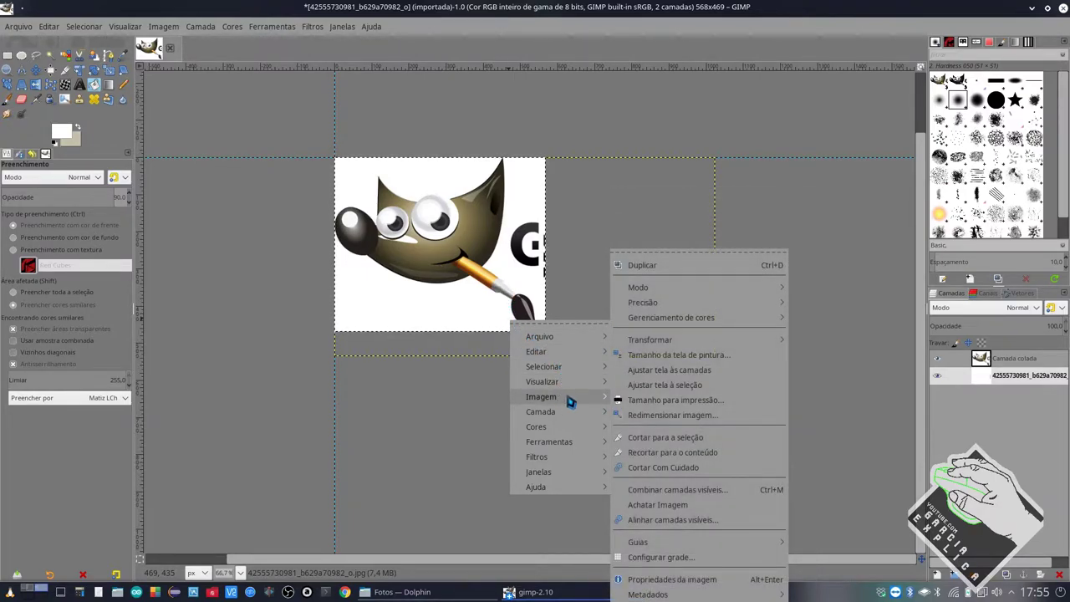
pyautogui.click(545, 334)
pyautogui.scroll(6, 540, 317)
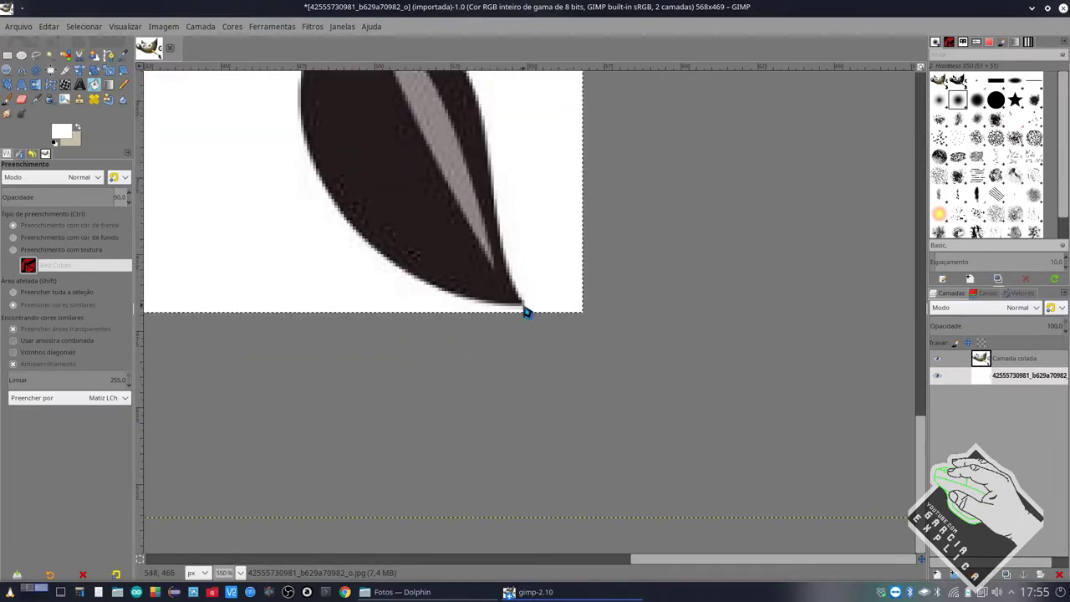
pyautogui.rightClick(526, 311)
pyautogui.moveTo(555, 383)
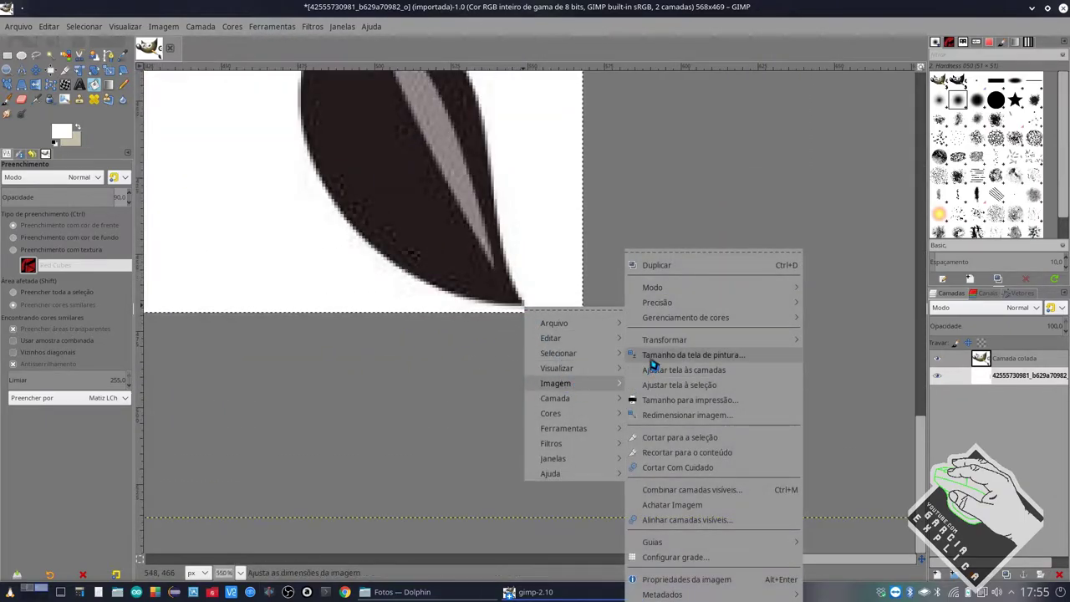
pyautogui.click(652, 358)
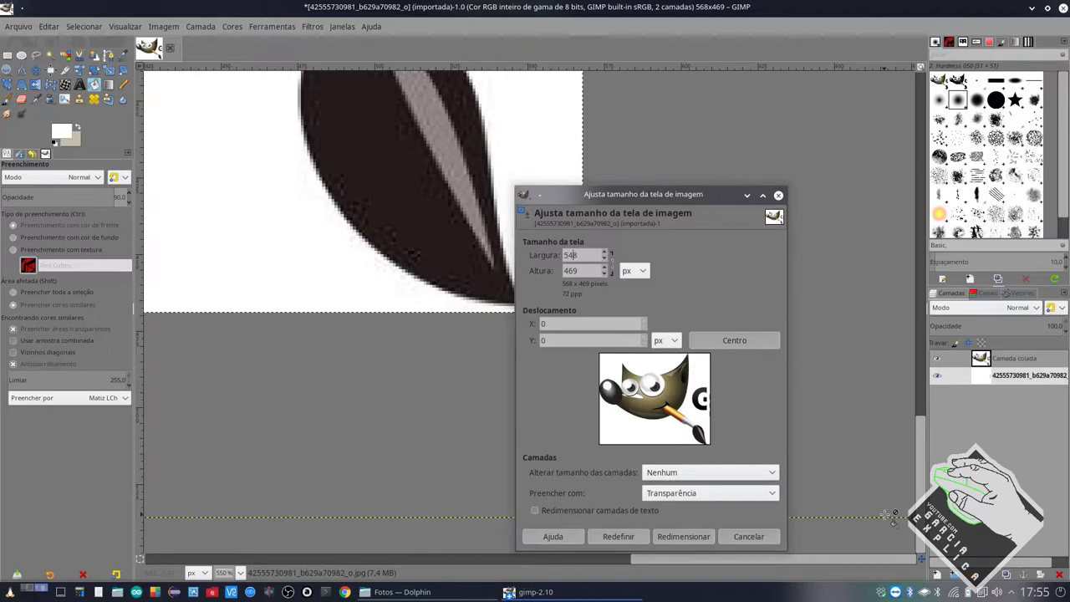
pyautogui.write('548')
pyautogui.click(684, 536)
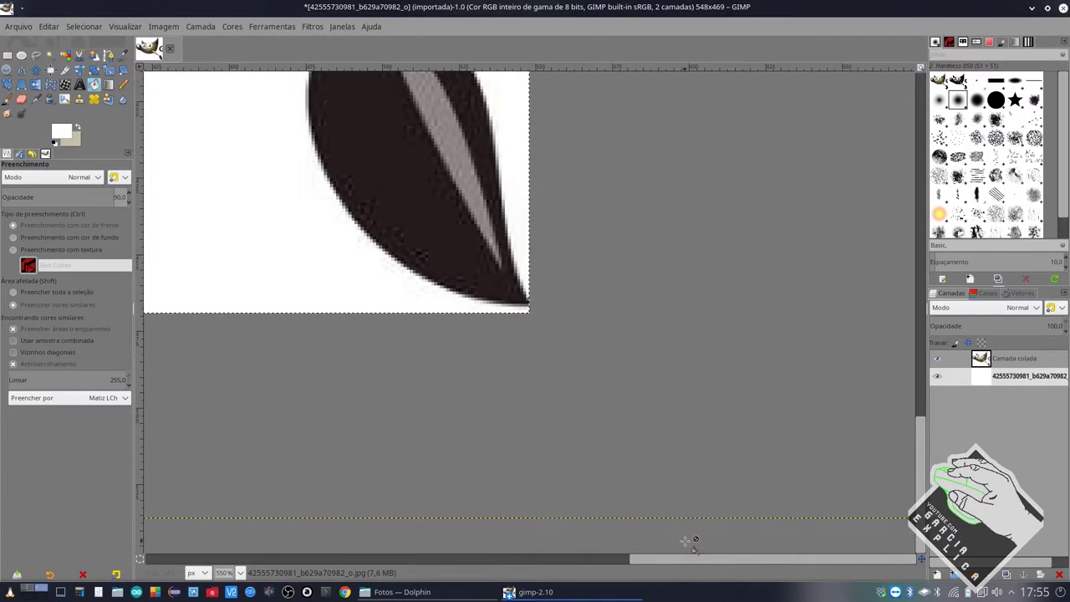
# Delete the partial G at the right edge and remove the original underlying layer
pyautogui.scroll(-3, 468, 334)
pyautogui.scroll(-5, 467, 333)
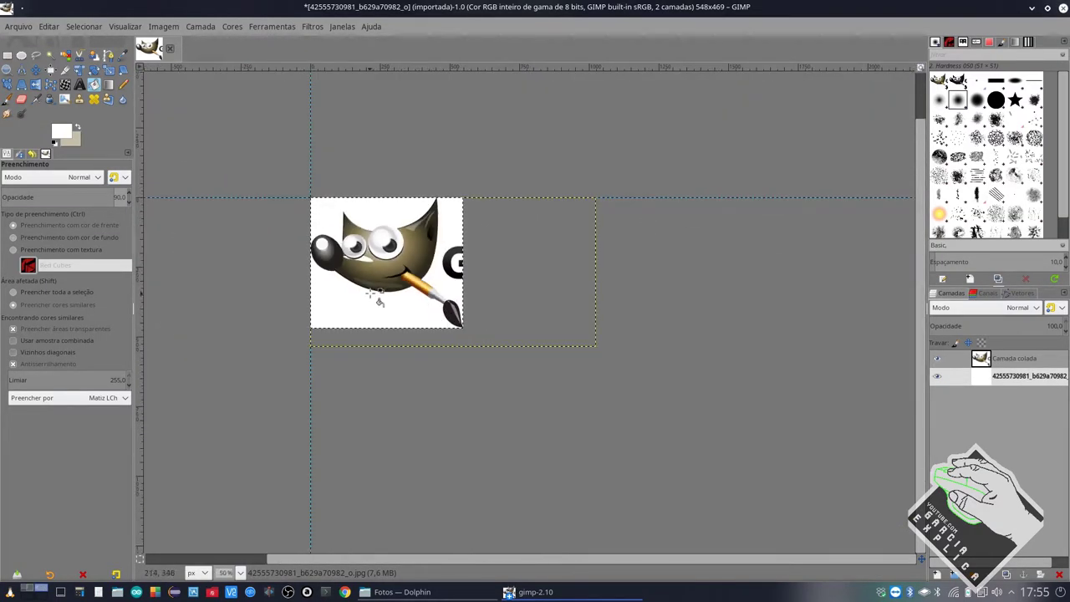
pyautogui.scroll(4, 377, 304)
pyautogui.scroll(3, 511, 280)
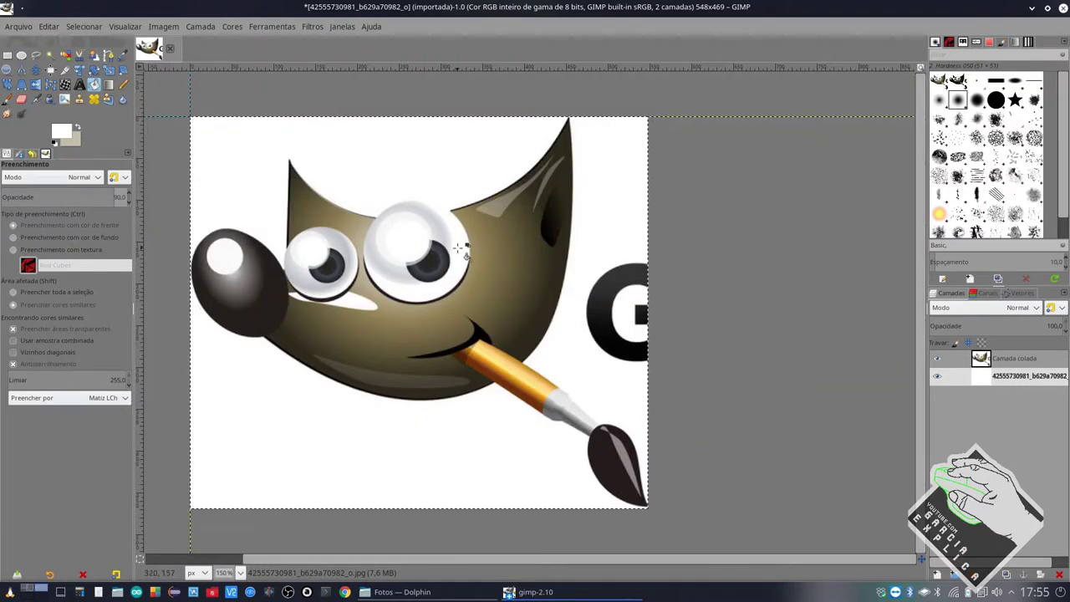
pyautogui.click(8, 55)
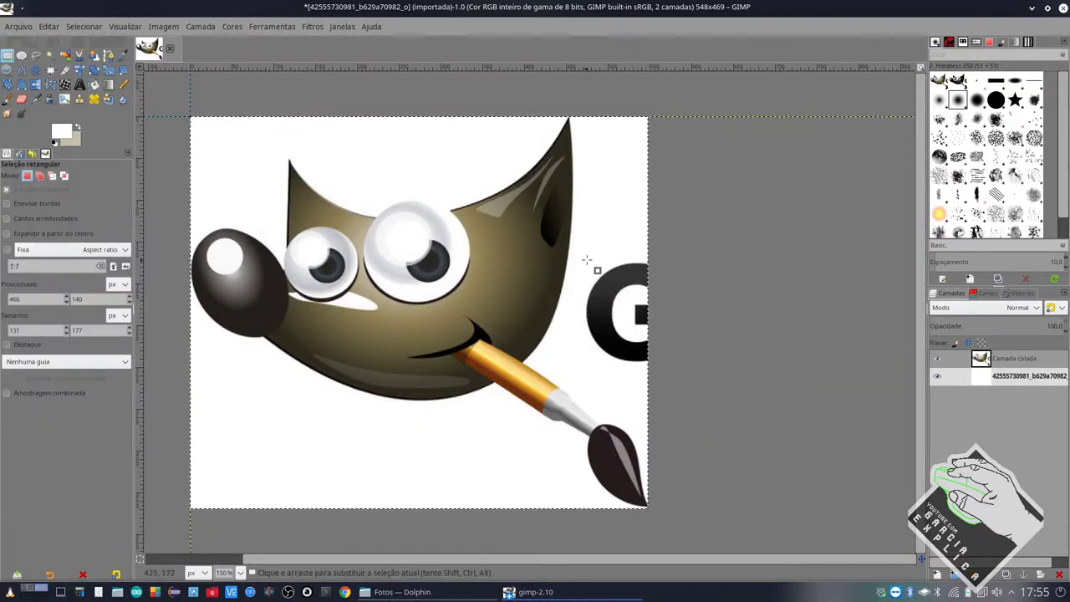
pyautogui.moveTo(586, 257); pyautogui.dragTo(684, 374)
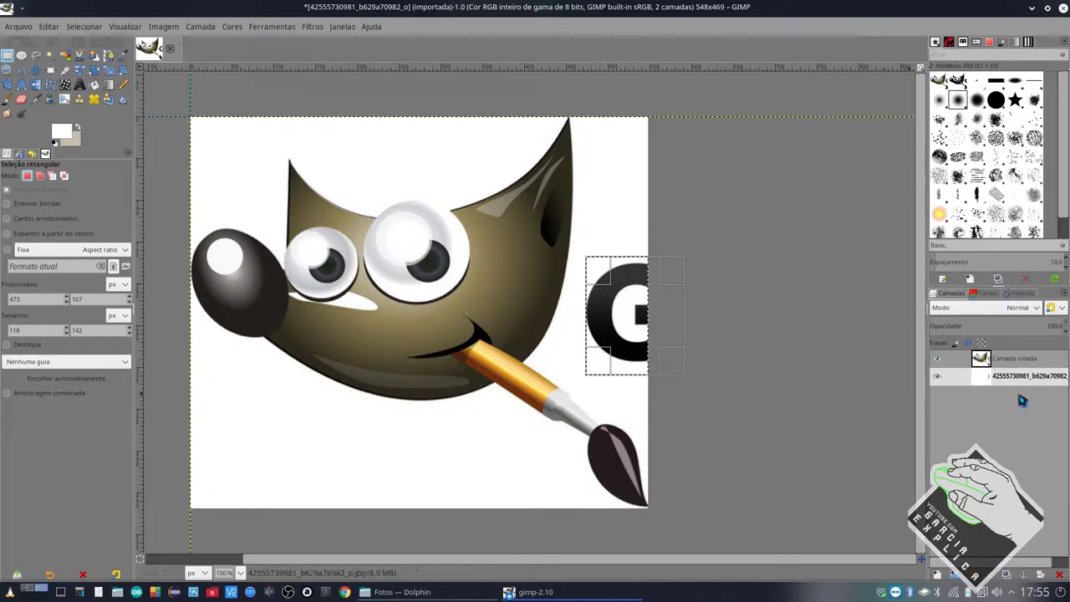
pyautogui.press('Delete')
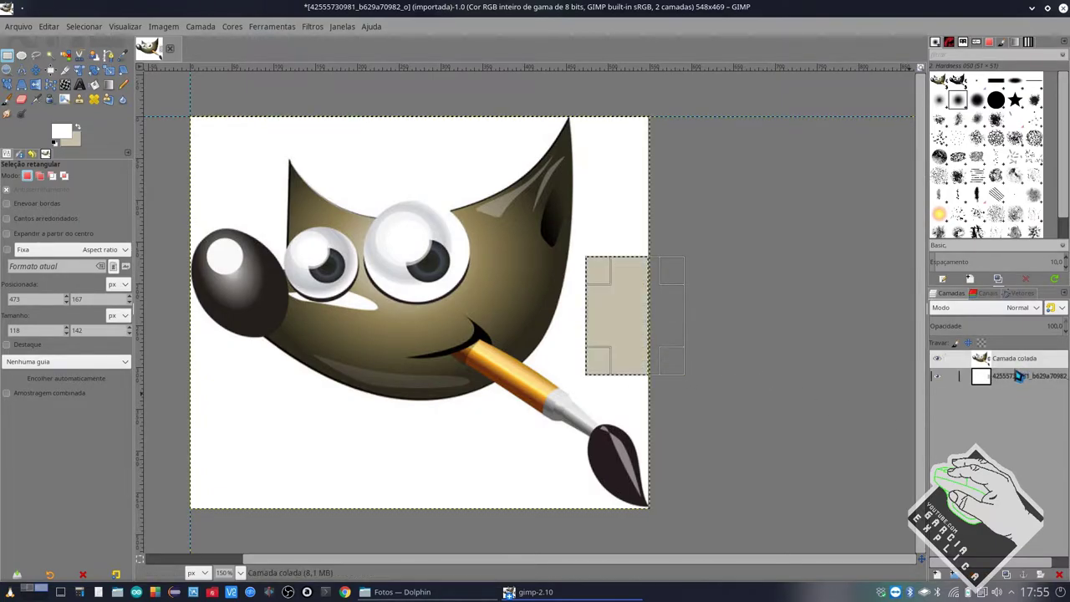
pyautogui.rightClick(1009, 381)
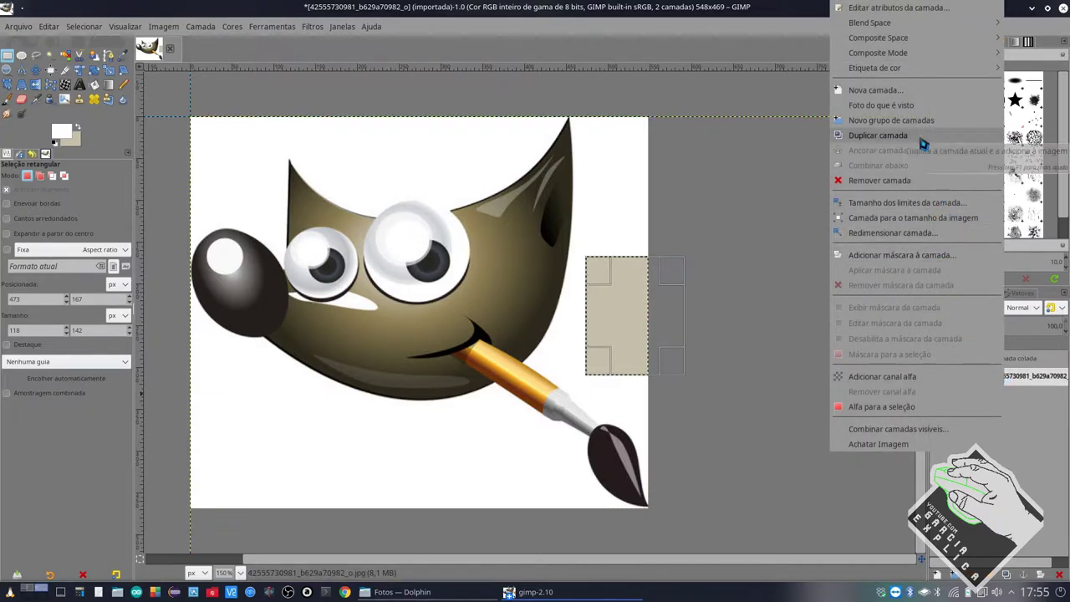
pyautogui.click(896, 180)
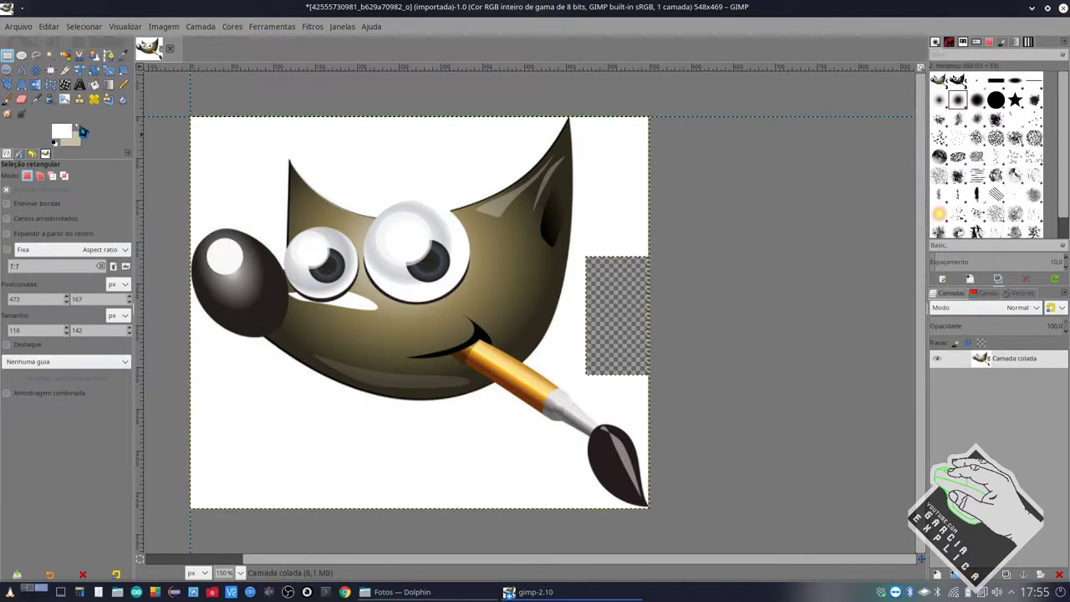
# Bucket-fill the blank gap beside the mascot with white instead of beige
pyautogui.click(83, 132)
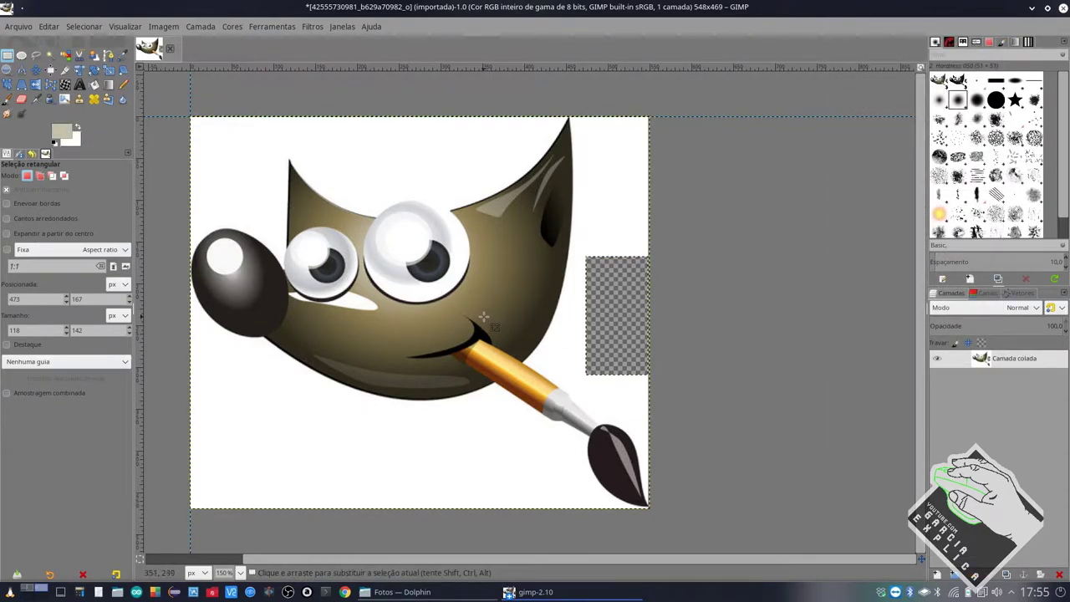
pyautogui.click(93, 84)
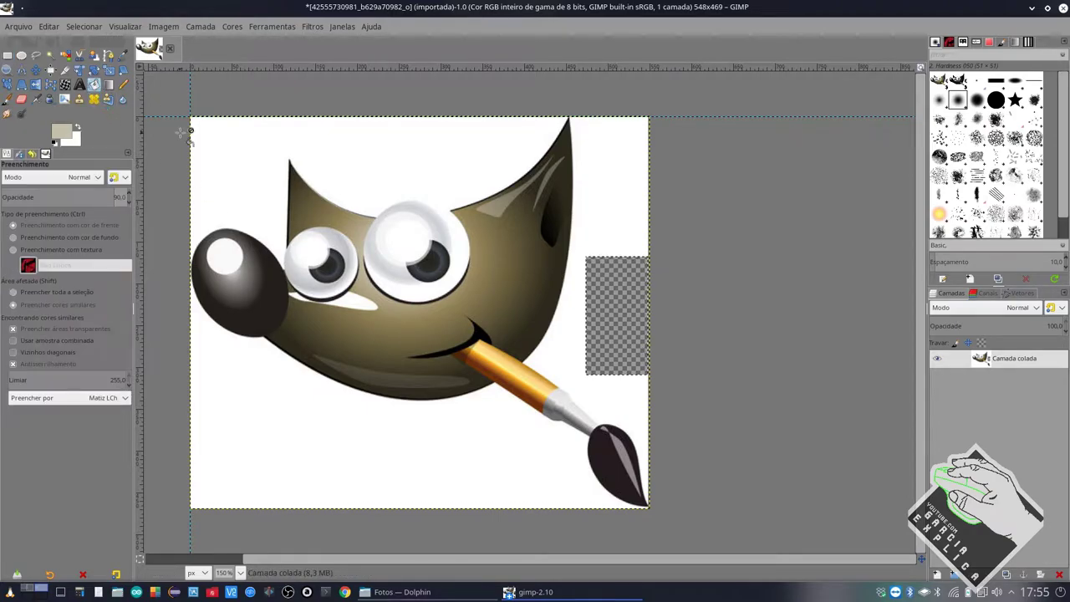
pyautogui.click(604, 316)
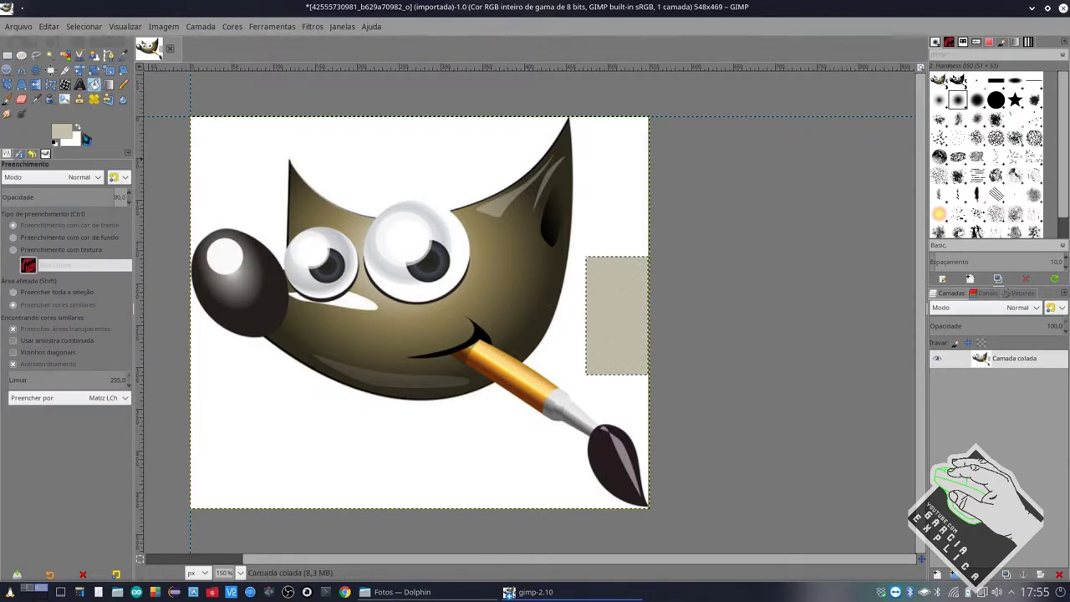
pyautogui.click(83, 132)
pyautogui.hotkey('ctrl', 'z')
pyautogui.click(600, 330)
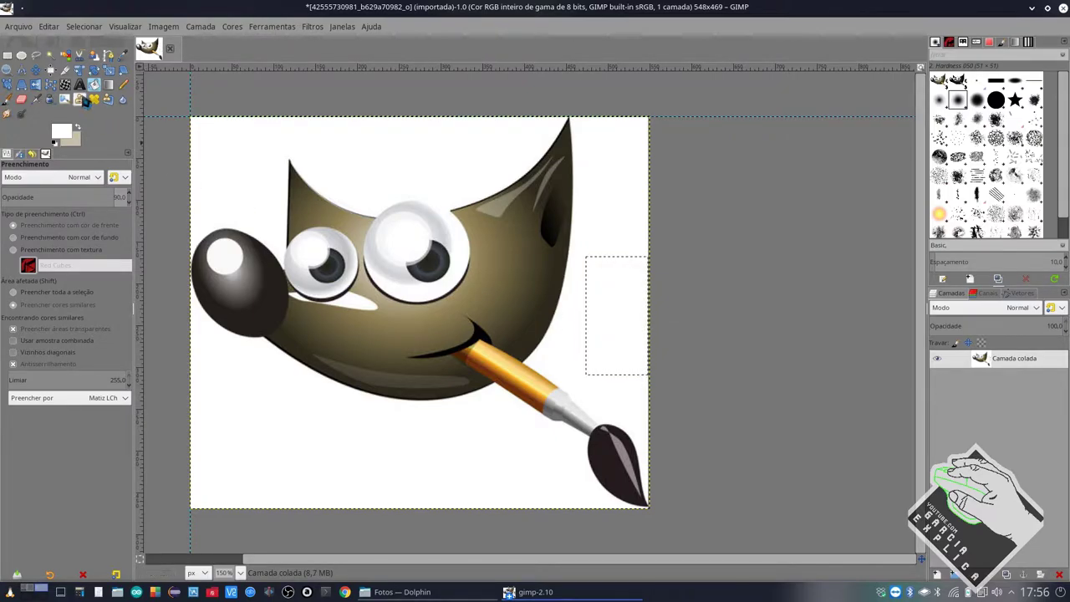
pyautogui.click(77, 127)
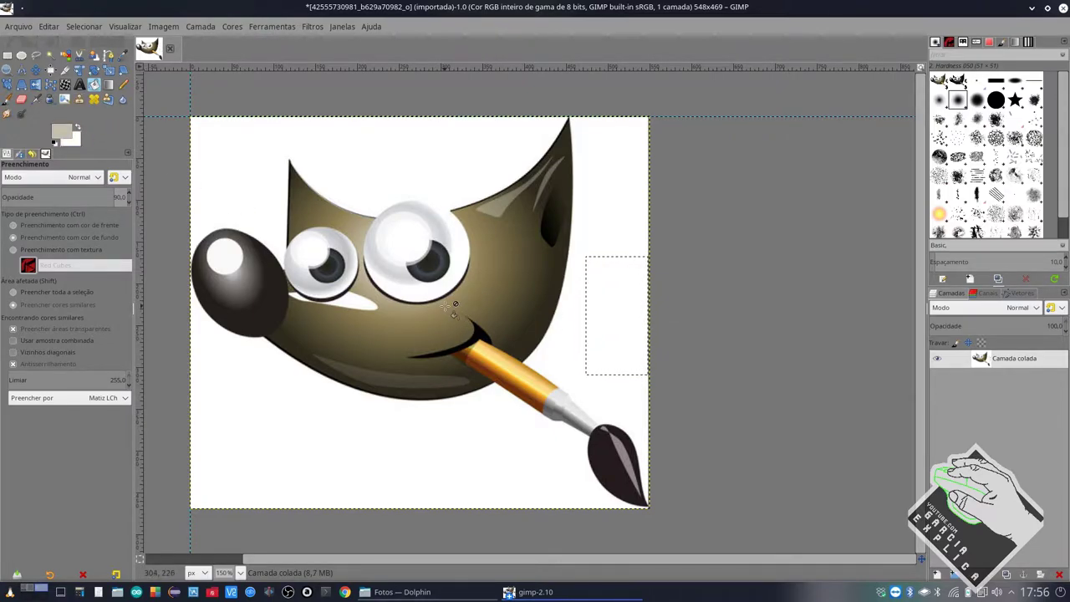
pyautogui.keyDown('ctrl'); pyautogui.scroll(-1, 455, 305); pyautogui.keyUp('ctrl')
# Deselect and widen the canvas to 1048 pixels, adding transparency right of the mascot
pyautogui.hotkey('ctrl', 'shift', 'a')
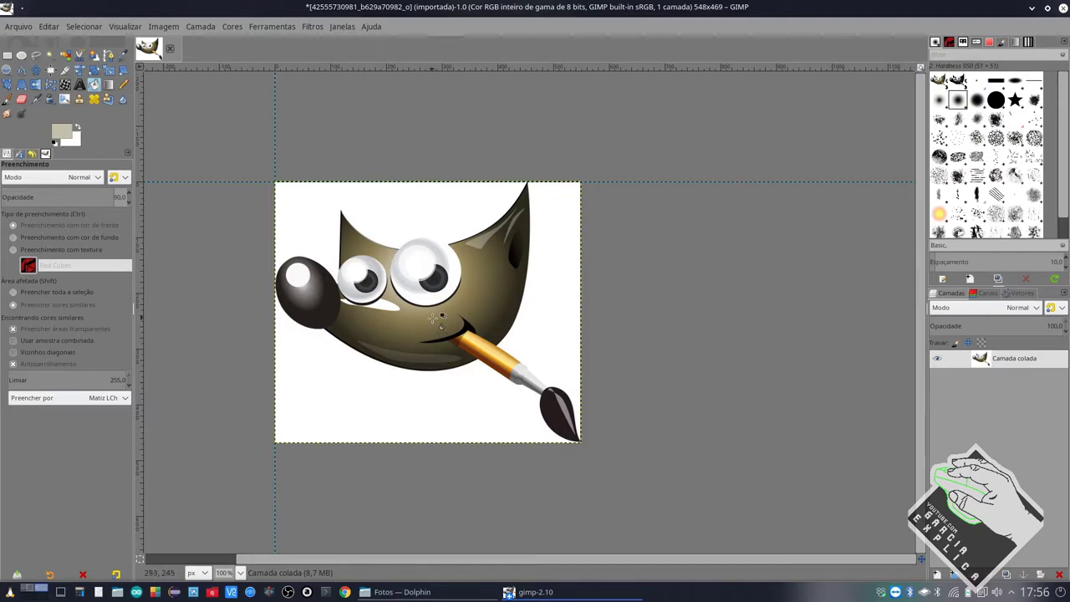
pyautogui.rightClick(451, 402)
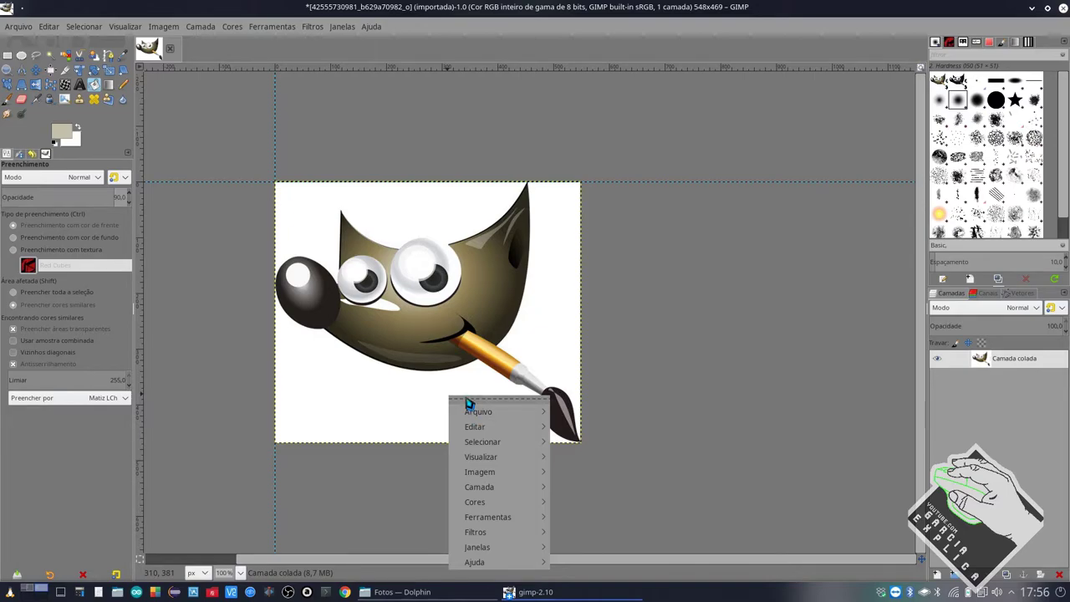
pyautogui.click(392, 500)
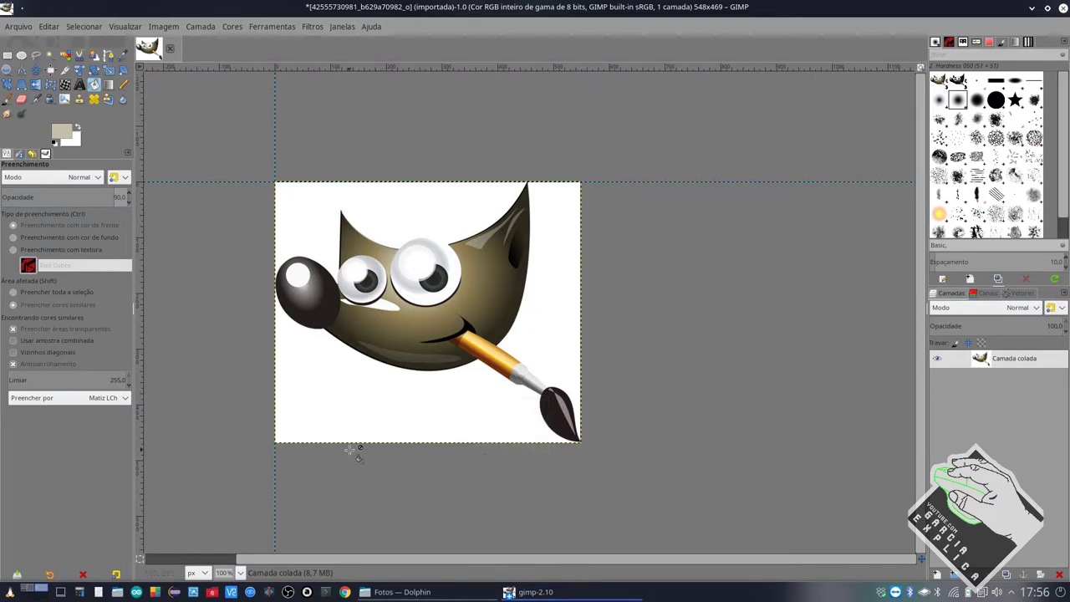
pyautogui.rightClick(401, 428)
pyautogui.moveTo(428, 458)
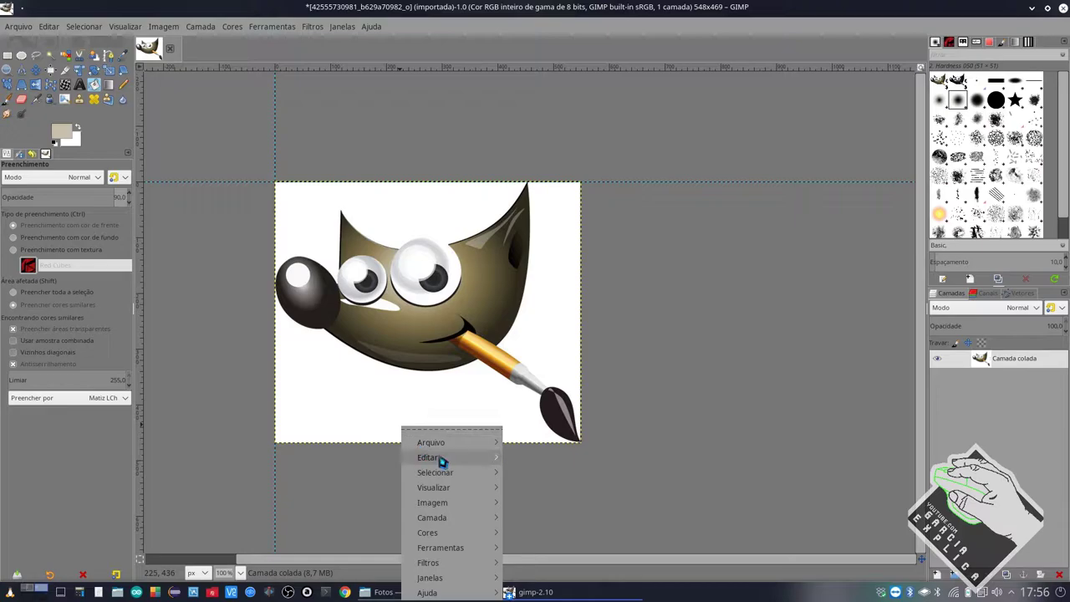
pyautogui.press('Escape')
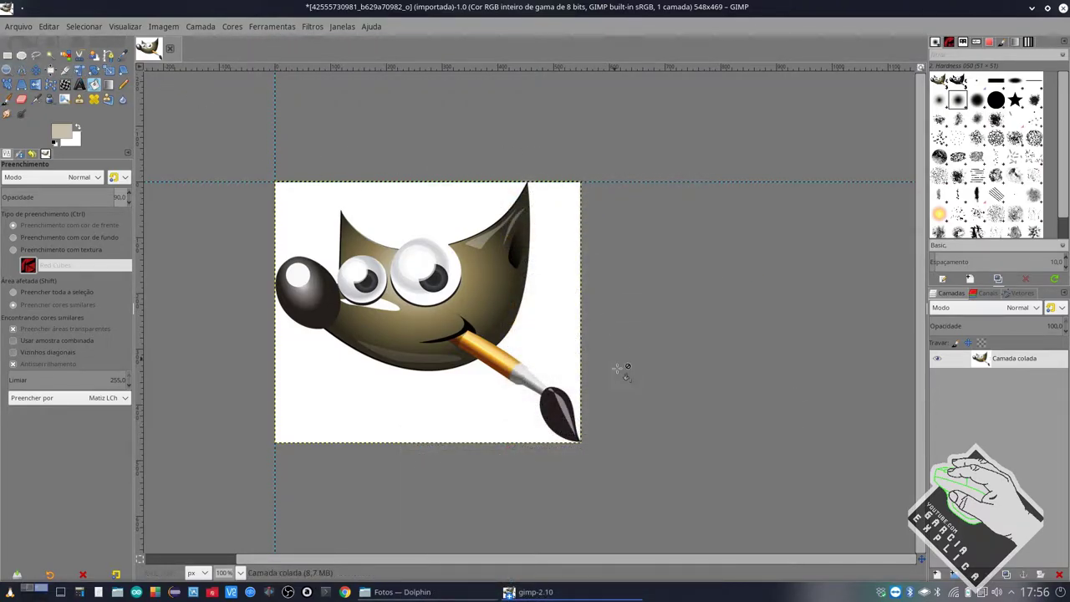
pyautogui.rightClick(585, 330)
pyautogui.rightClick(559, 317)
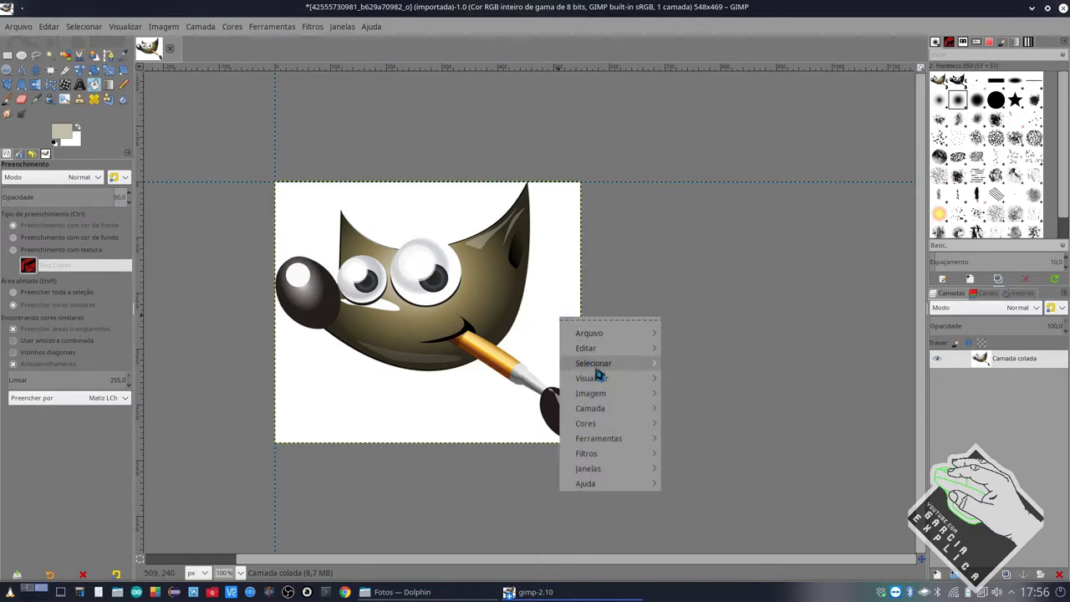
pyautogui.moveTo(590, 393)
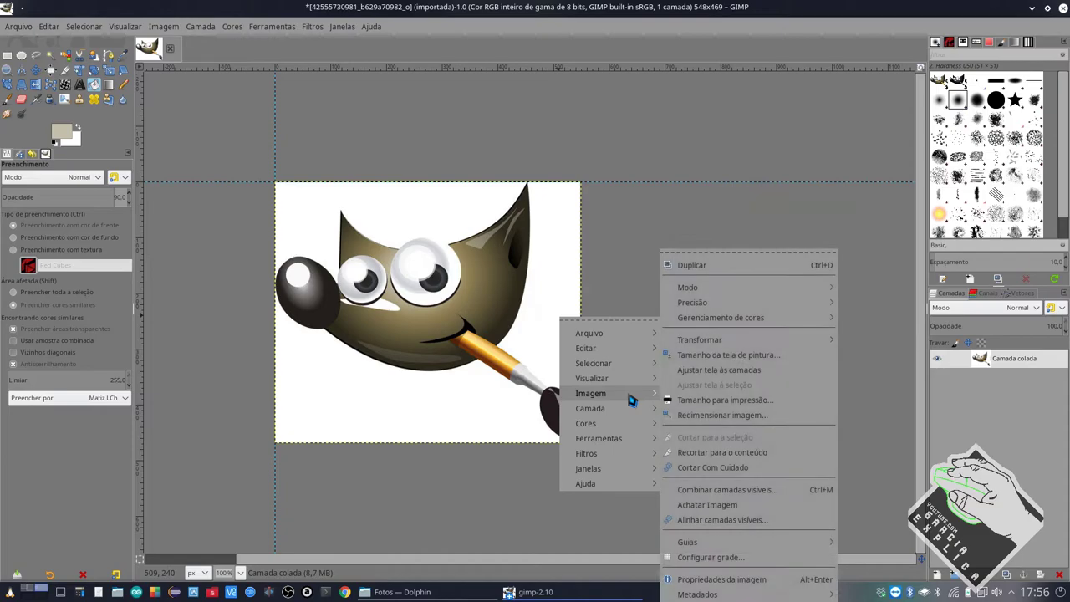
pyautogui.click(711, 355)
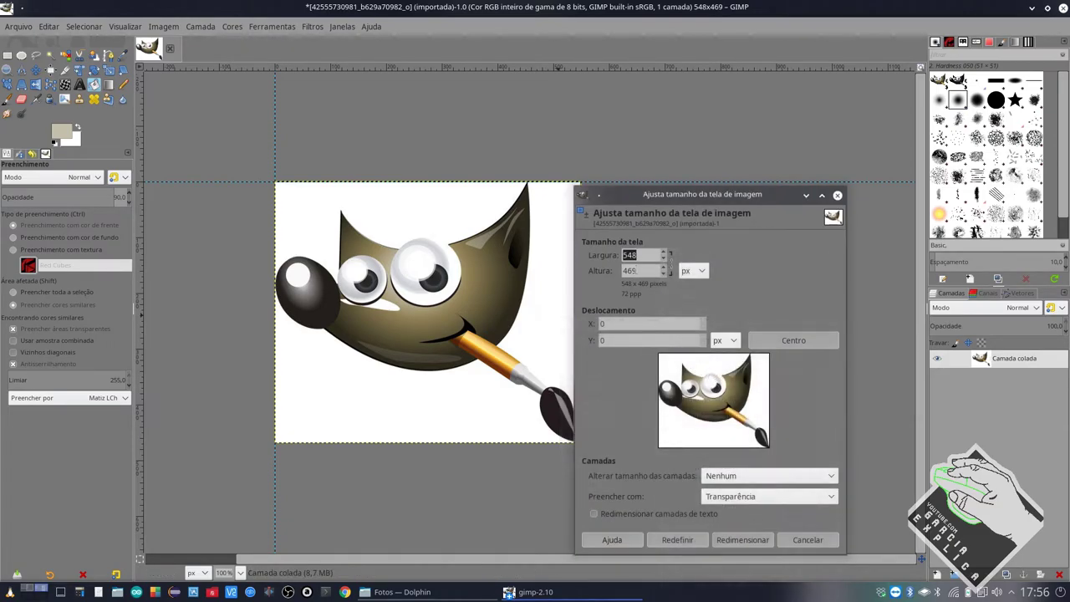
pyautogui.doubleClick(632, 255)
pyautogui.write('1048')
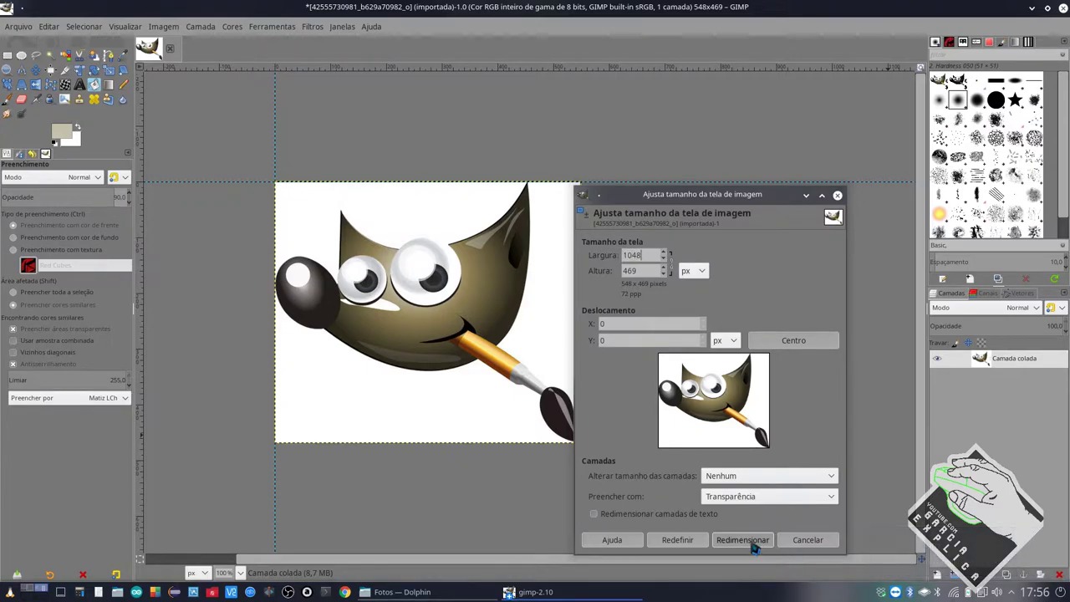
pyautogui.click(752, 544)
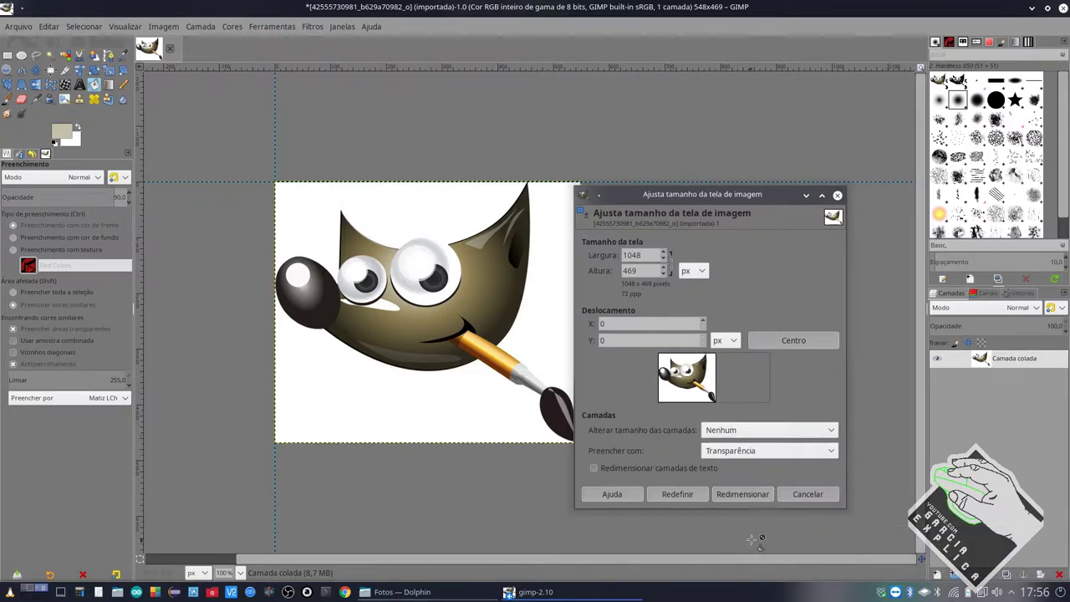
pyautogui.click(744, 495)
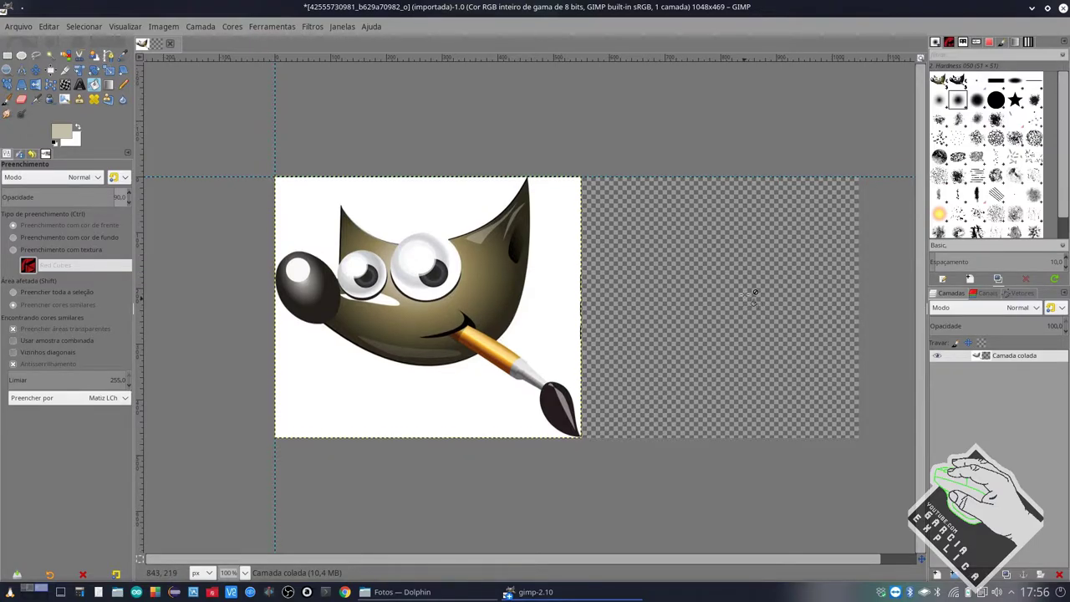
pyautogui.rightClick(746, 294)
pyautogui.moveTo(778, 370)
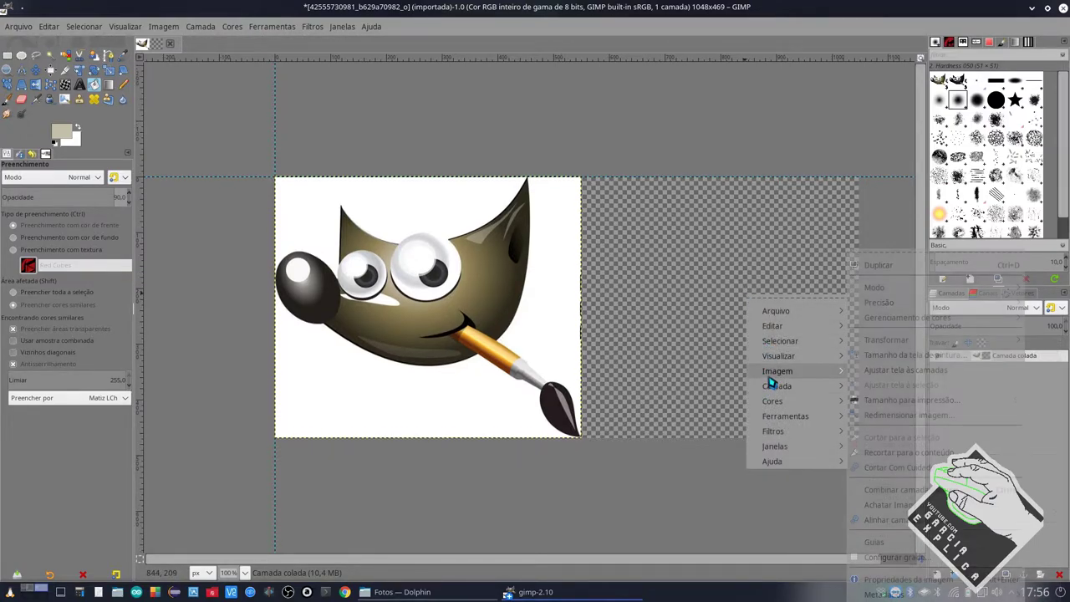
pyautogui.click(903, 355)
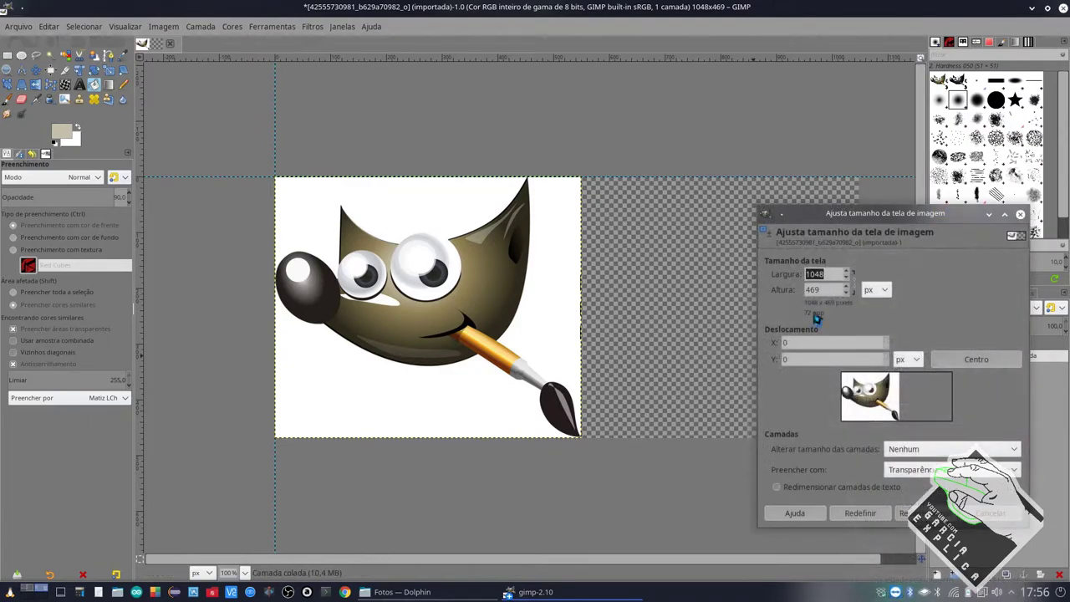
pyautogui.press('Tab')
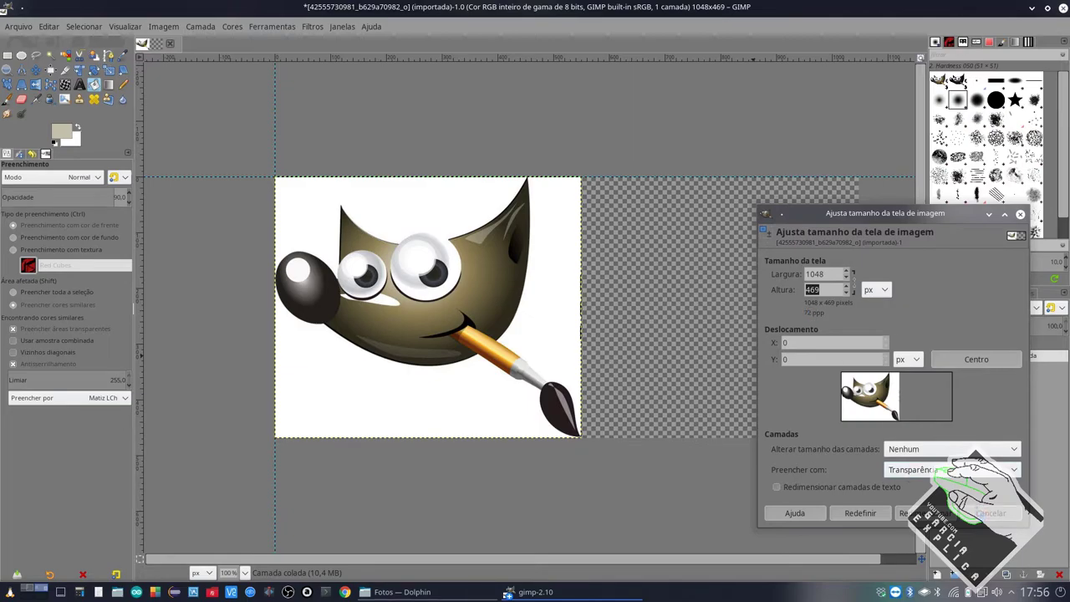
pyautogui.click(985, 513)
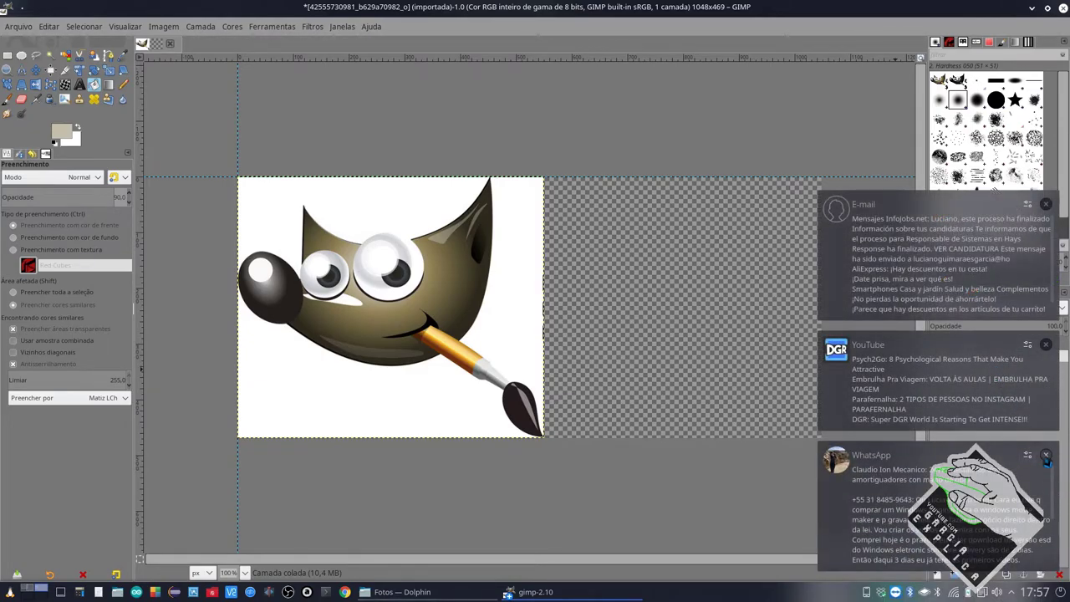
pyautogui.click(1046, 485)
pyautogui.click(1046, 459)
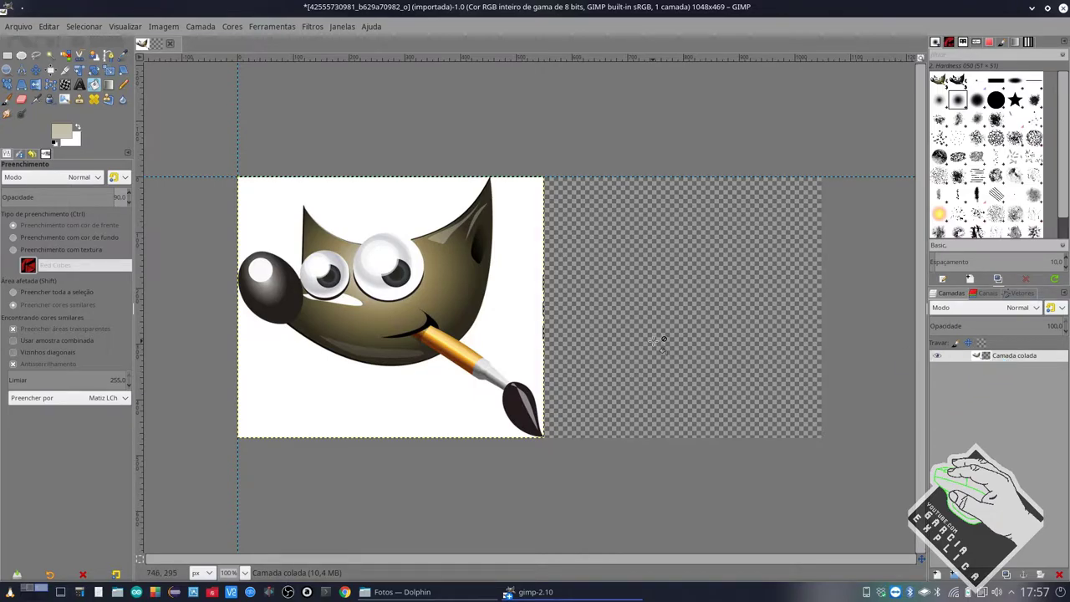
# Clear a strip along the white area's right edge and refill it with white
pyautogui.scroll(3, 547, 192)
pyautogui.scroll(2, 543, 195)
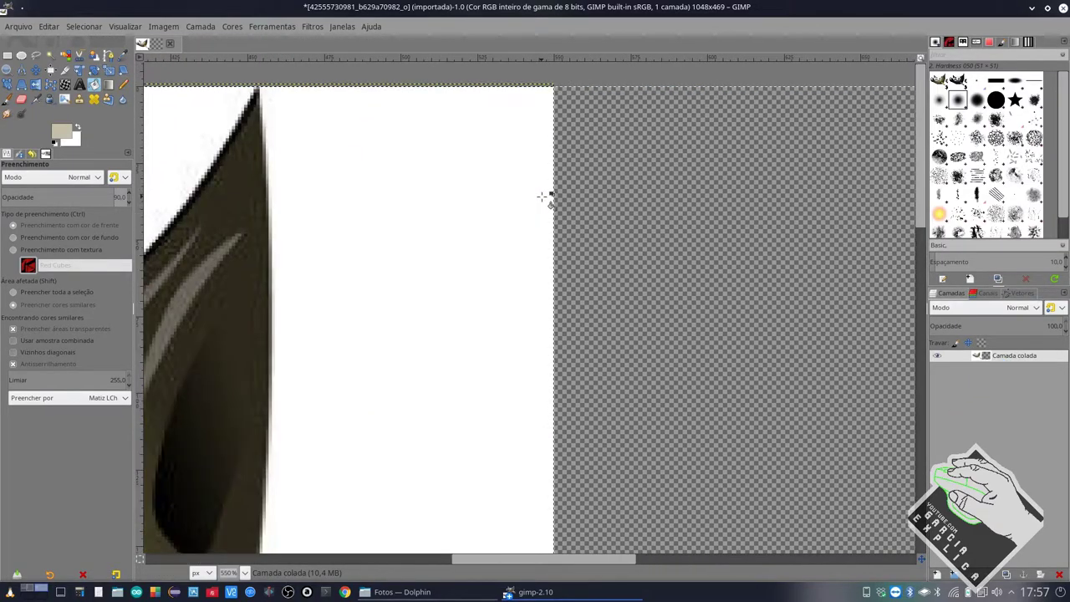
pyautogui.scroll(-3, 542, 197)
pyautogui.scroll(-2, 542, 197)
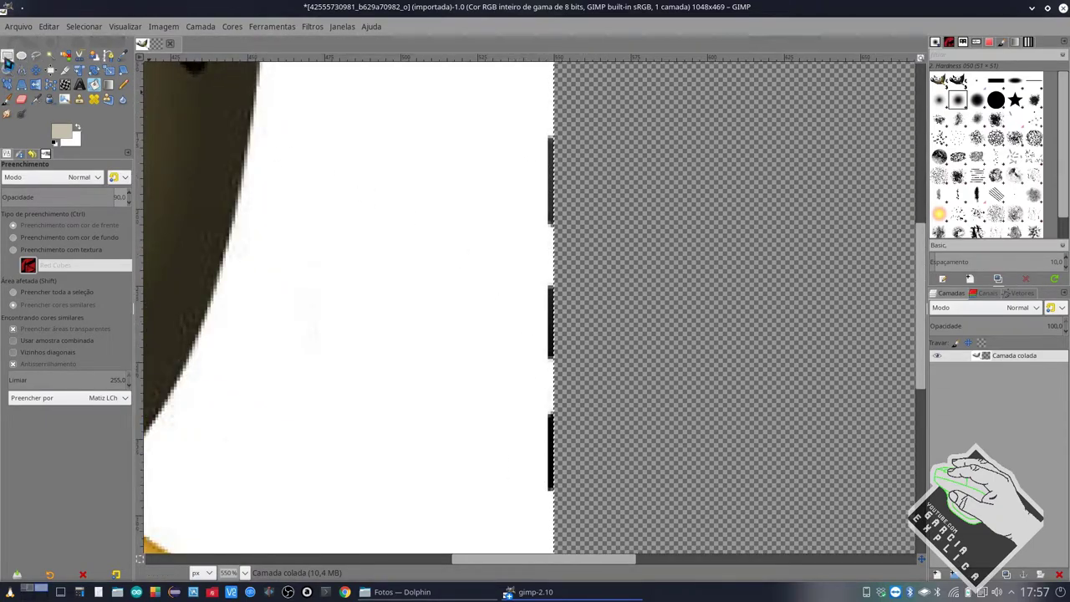
pyautogui.click(6, 56)
pyautogui.moveTo(477, 133); pyautogui.dragTo(637, 493)
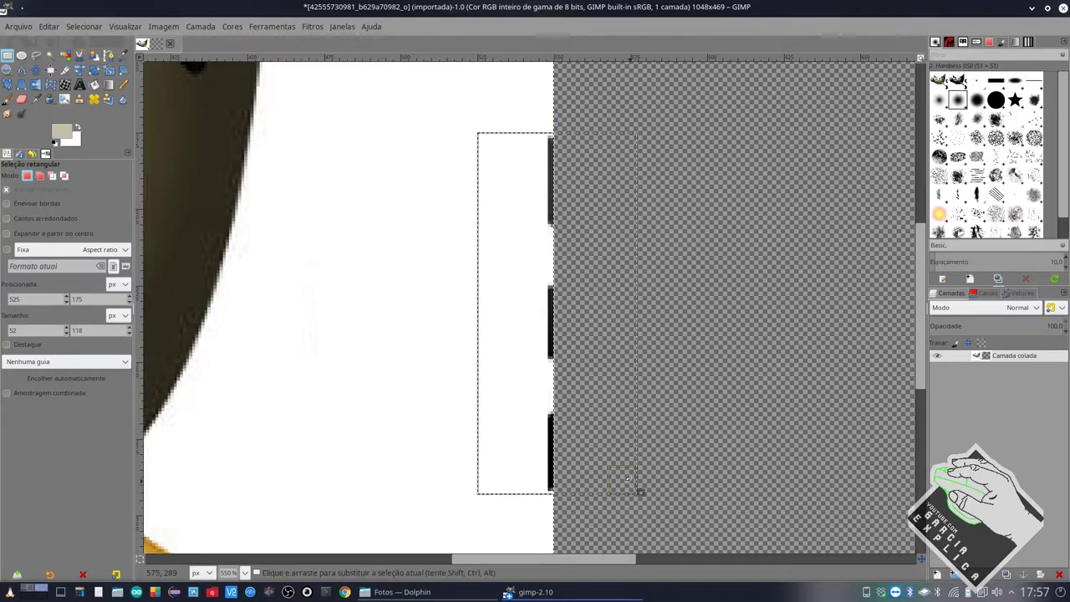
pyautogui.press('Delete')
pyautogui.hotkey('shift', 'b')
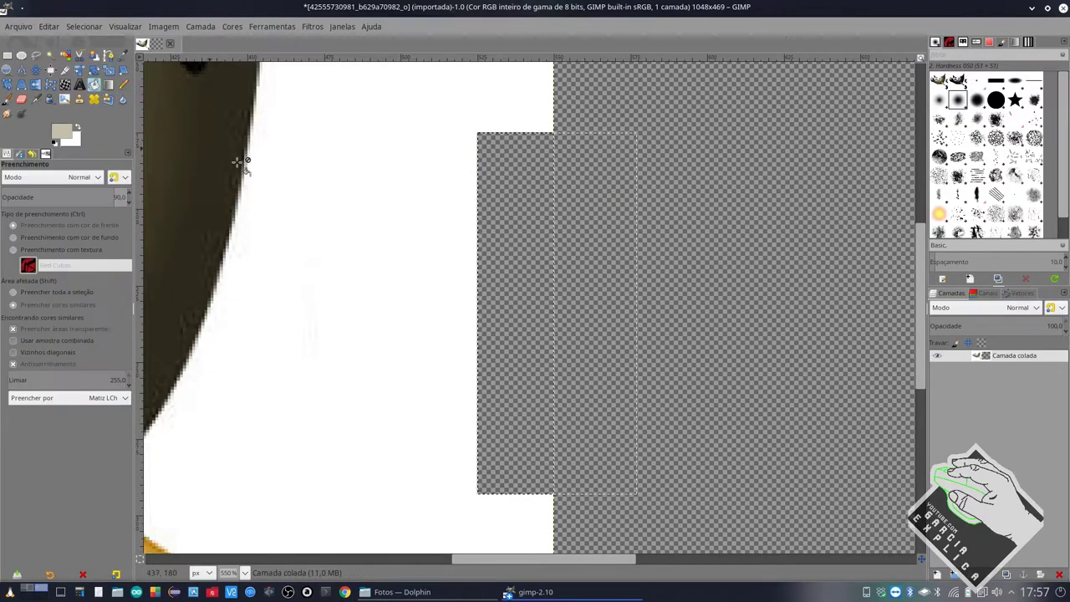
pyautogui.click(519, 253)
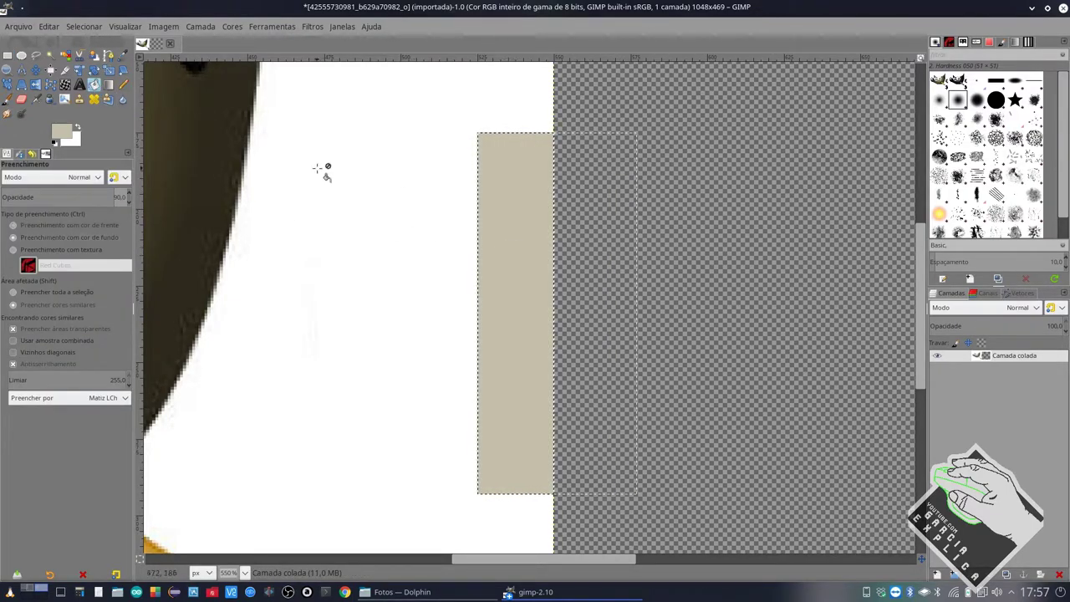
pyautogui.hotkey('ctrl', 'z')
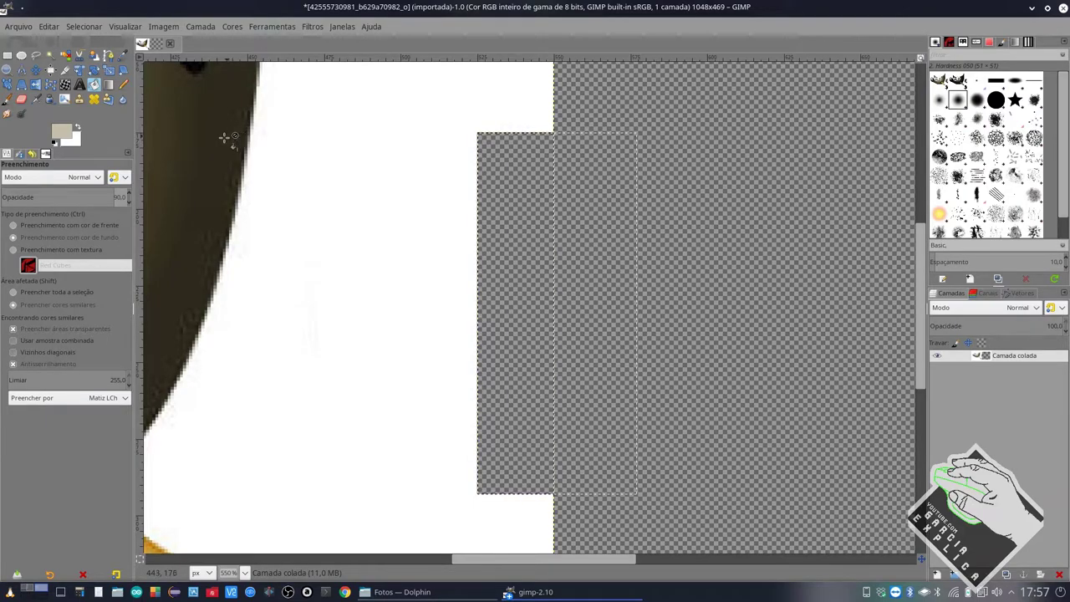
pyautogui.click(76, 128)
pyautogui.click(500, 278)
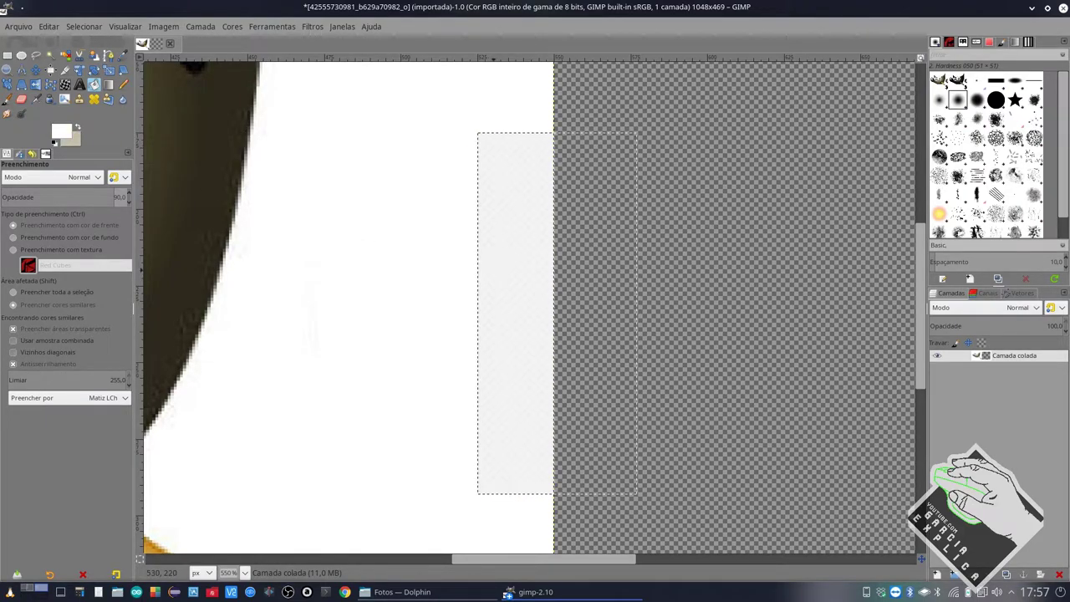
# Zoom and pan around the image to check the cleaned right edge
pyautogui.scroll(-3, 495, 270)
pyautogui.scroll(-2, 481, 266)
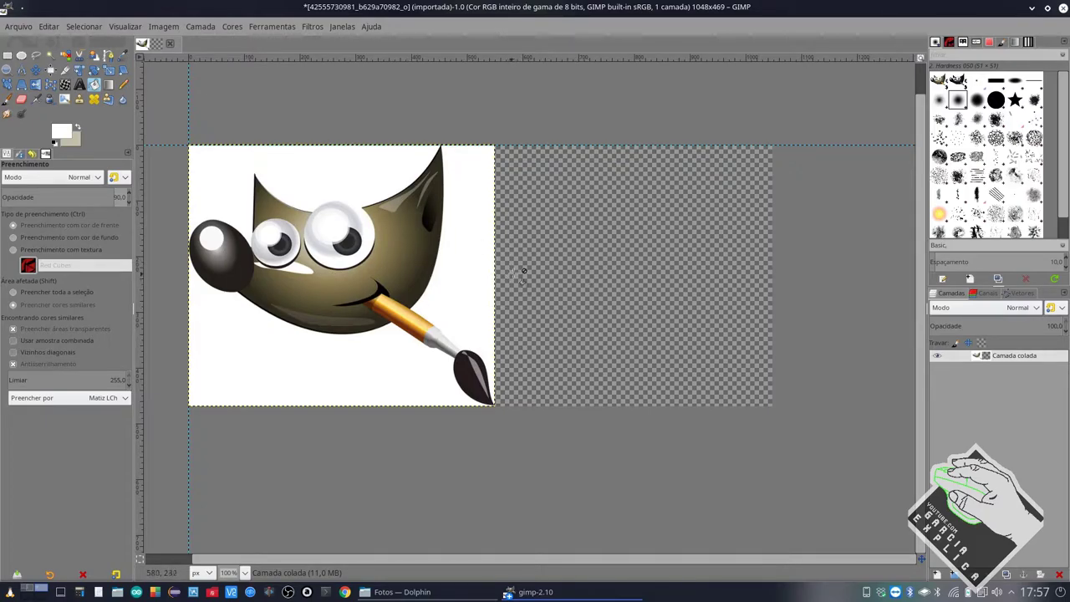
pyautogui.scroll(2, 332, 261)
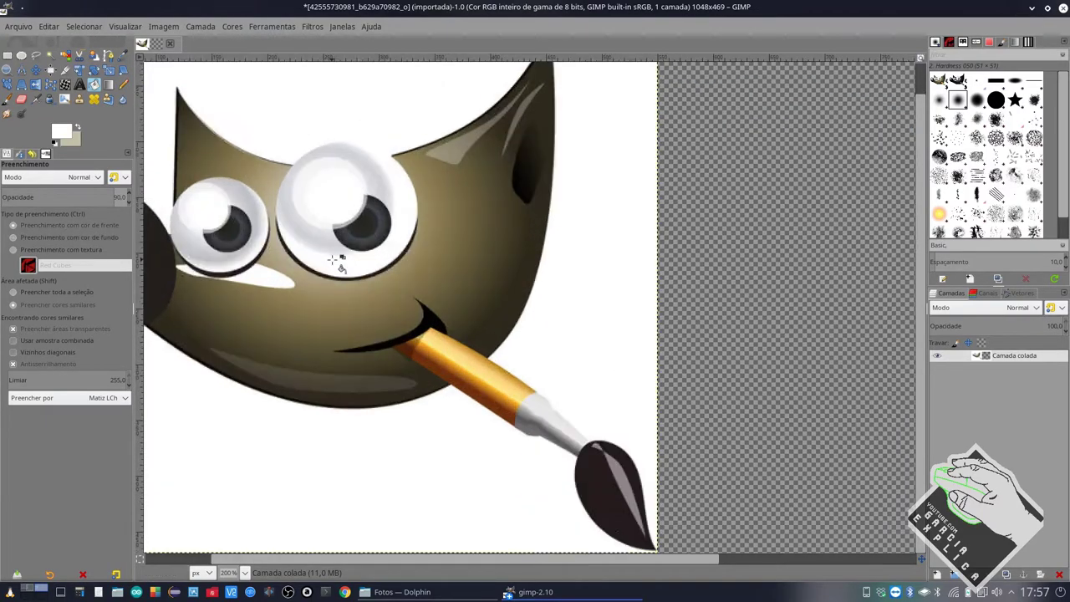
pyautogui.hscroll(-1, 338, 255)
pyautogui.hscroll(-1, 338, 255)
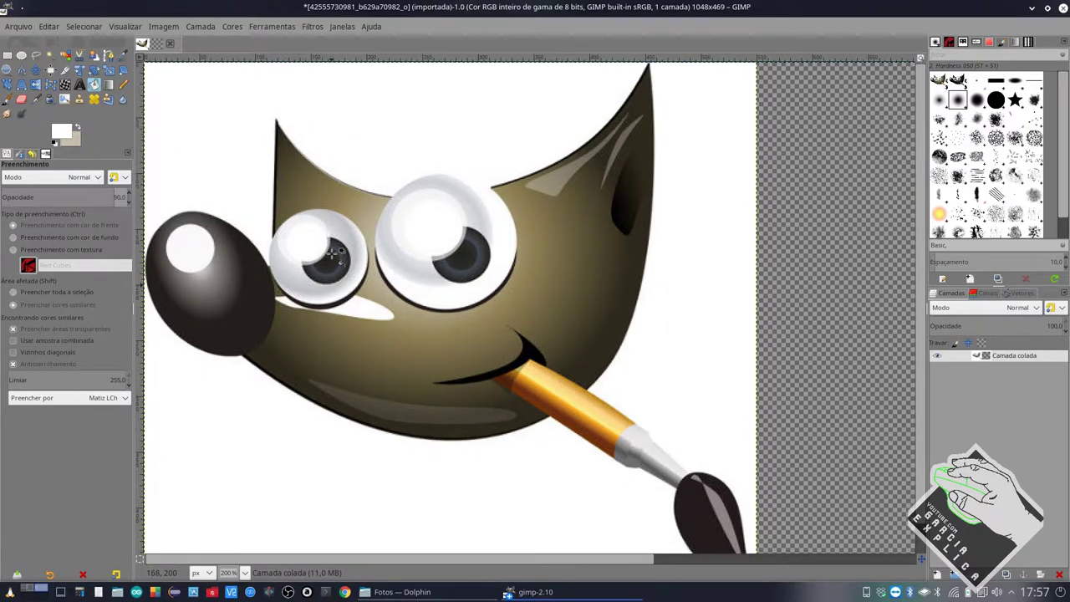
pyautogui.hscroll(-1, 338, 255)
pyautogui.scroll(1, 338, 255)
pyautogui.scroll(-1, 336, 253)
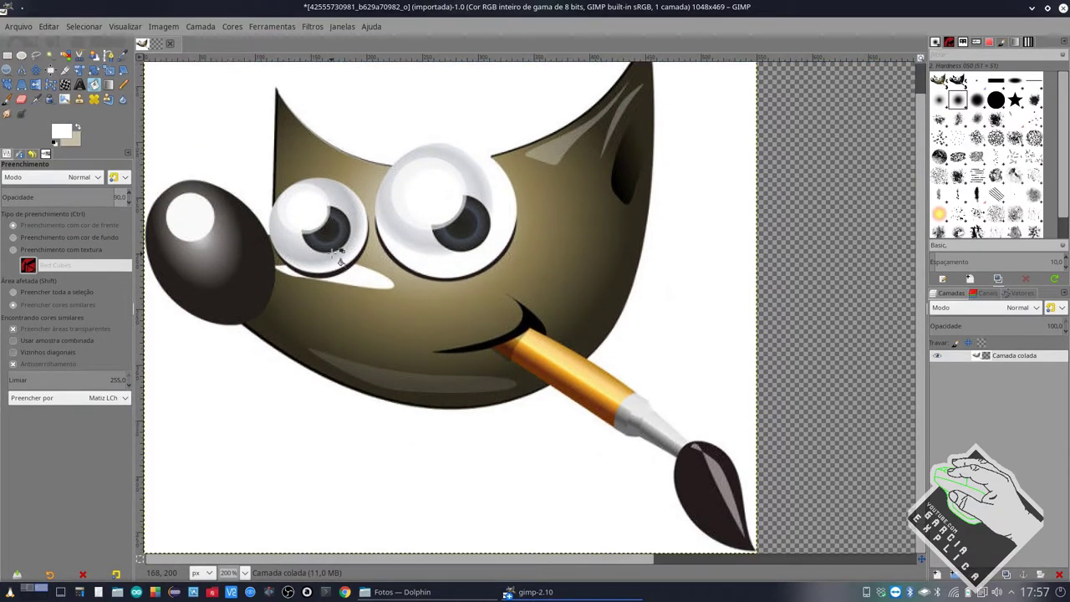
pyautogui.scroll(1, 338, 253)
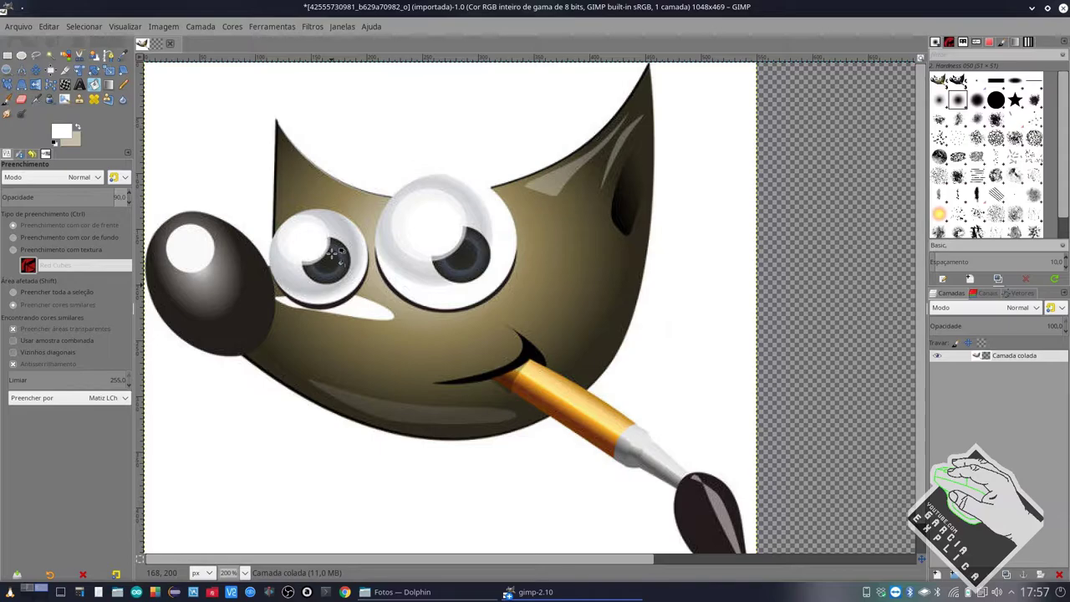
pyautogui.scroll(-1, 338, 253)
pyautogui.scroll(-1, 669, 260)
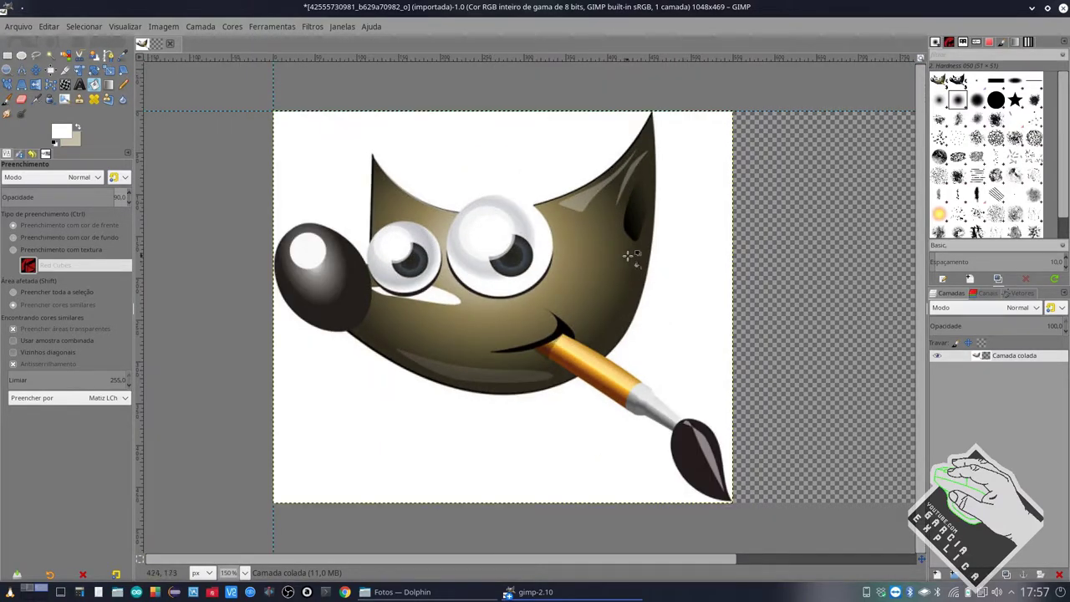
pyautogui.scroll(-1, 629, 255)
pyautogui.scroll(-1, 629, 255)
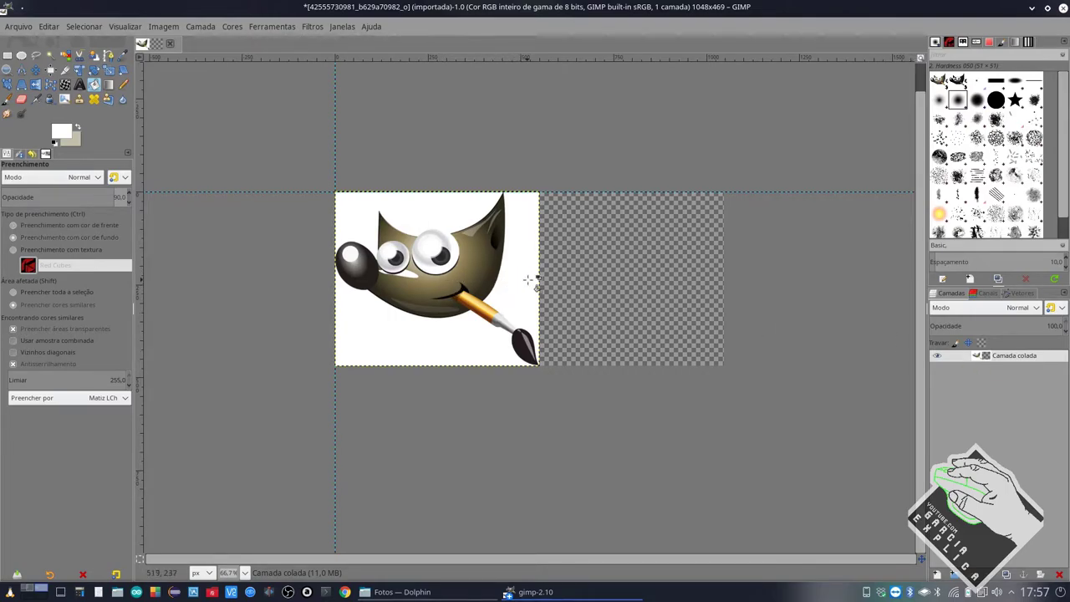
pyautogui.scroll(3, 527, 280)
pyautogui.scroll(-1, 527, 280)
pyautogui.scroll(-1, 527, 280)
pyautogui.scroll(1, 527, 280)
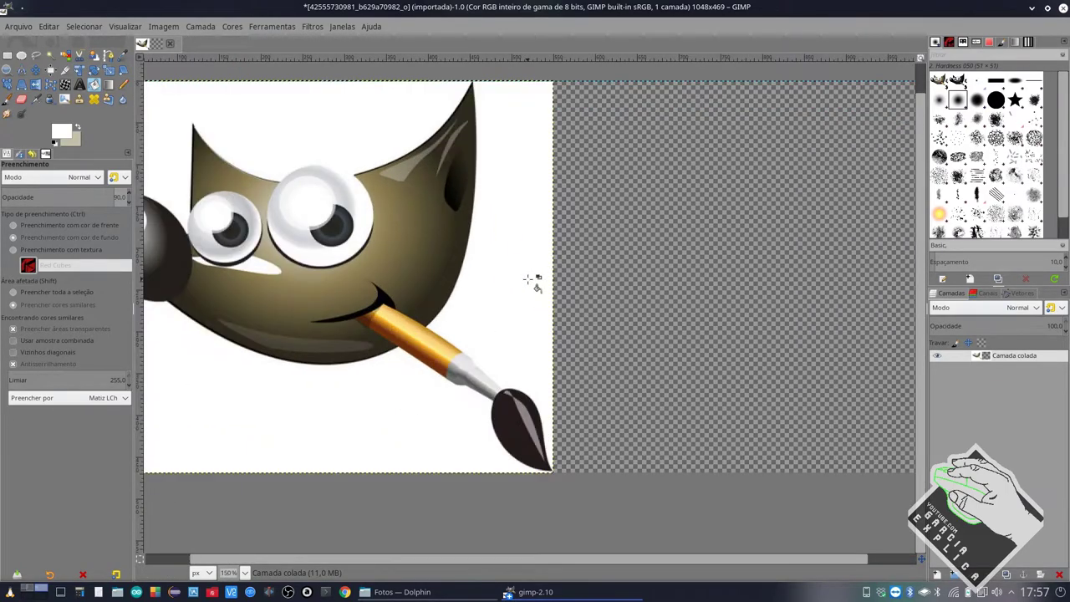
pyautogui.scroll(-1, 527, 280)
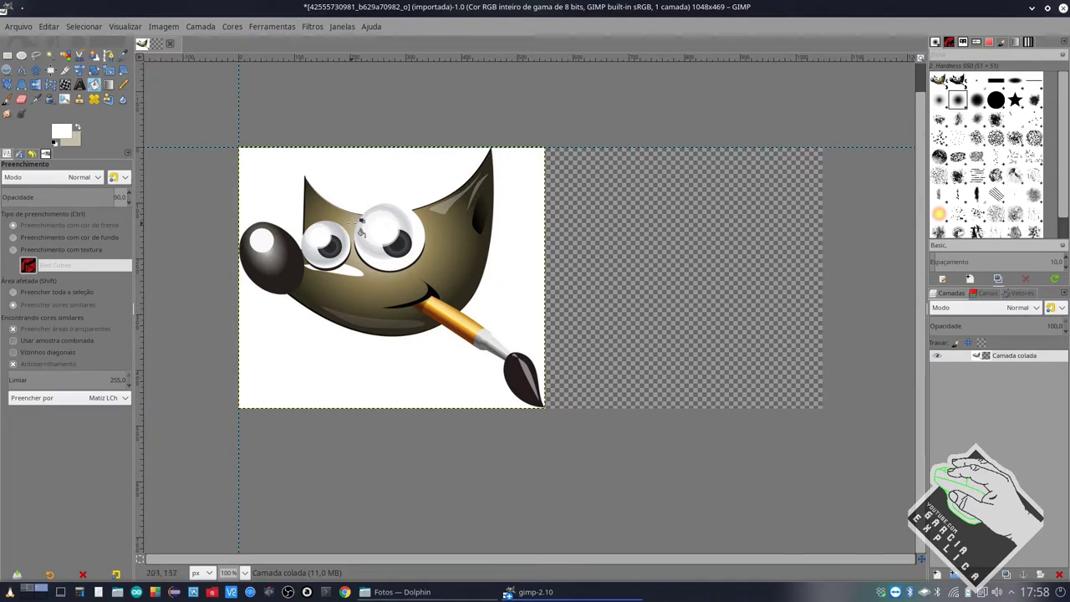
# Expand the pasted layer to image size and fill a white block across the white area's edge
pyautogui.rightClick(1002, 358)
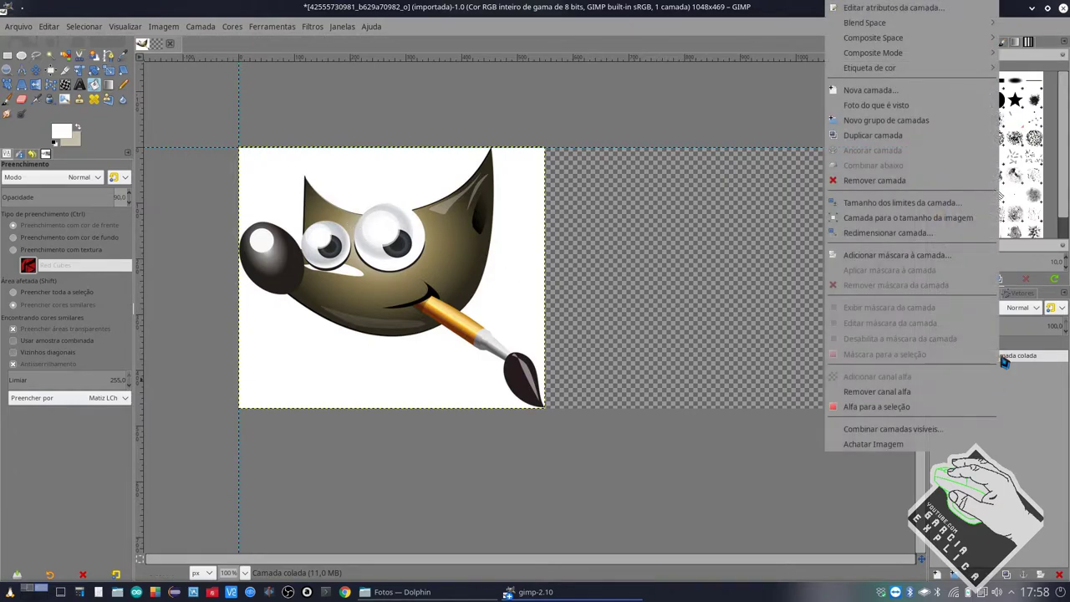
pyautogui.click(903, 218)
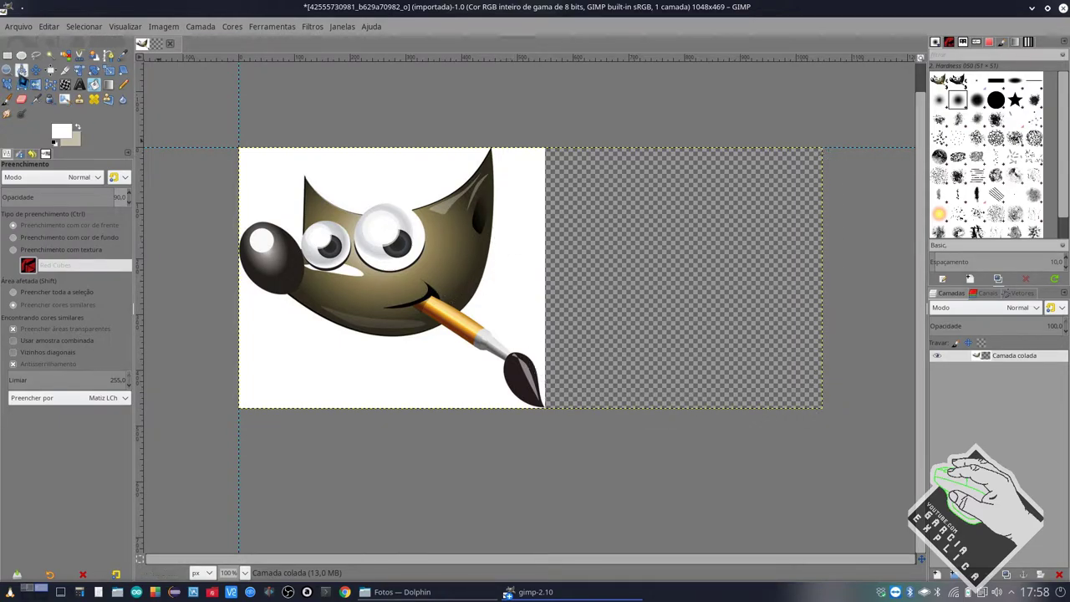
pyautogui.click(8, 55)
pyautogui.moveTo(526, 230); pyautogui.dragTo(573, 339)
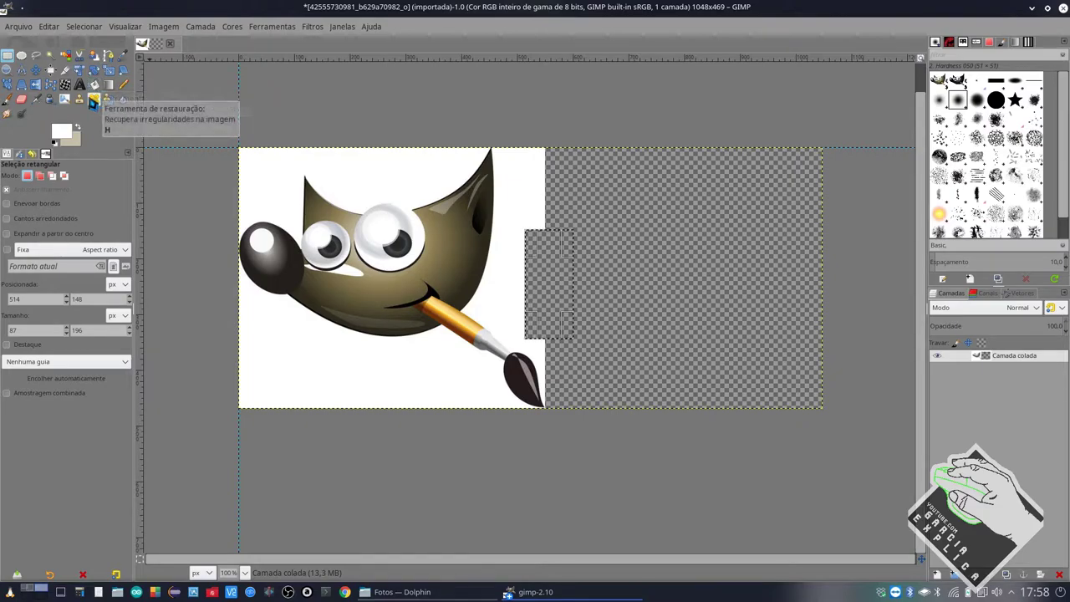
pyautogui.click(94, 99)
pyautogui.keyDown('ctrl'); pyautogui.scroll(2, 545, 285); pyautogui.keyUp('ctrl')
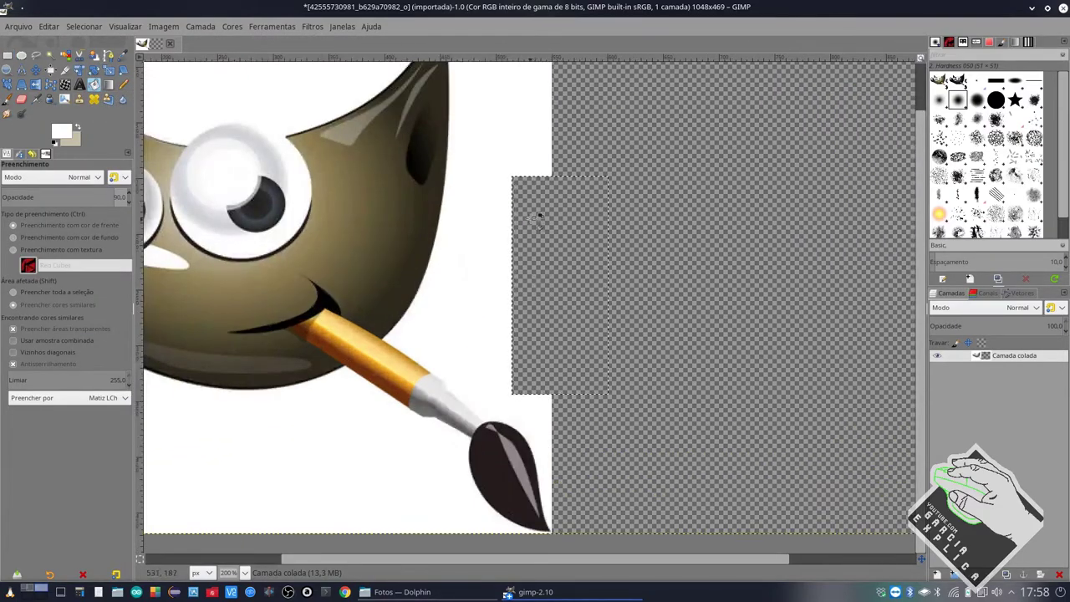
pyautogui.click(538, 229)
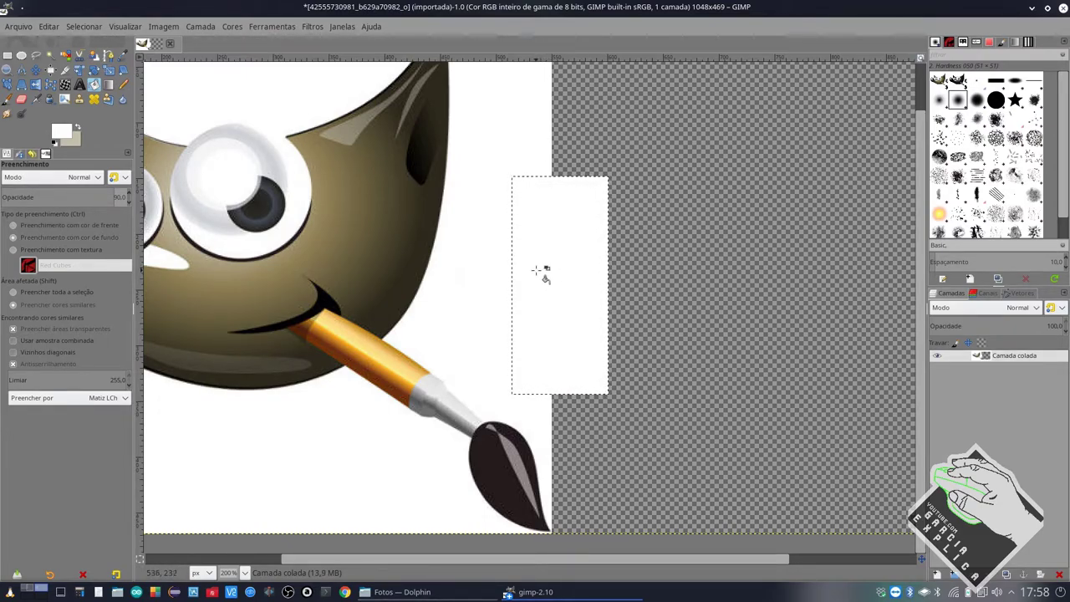
pyautogui.keyDown('ctrl'); pyautogui.scroll(-2, 552, 269); pyautogui.keyUp('ctrl')
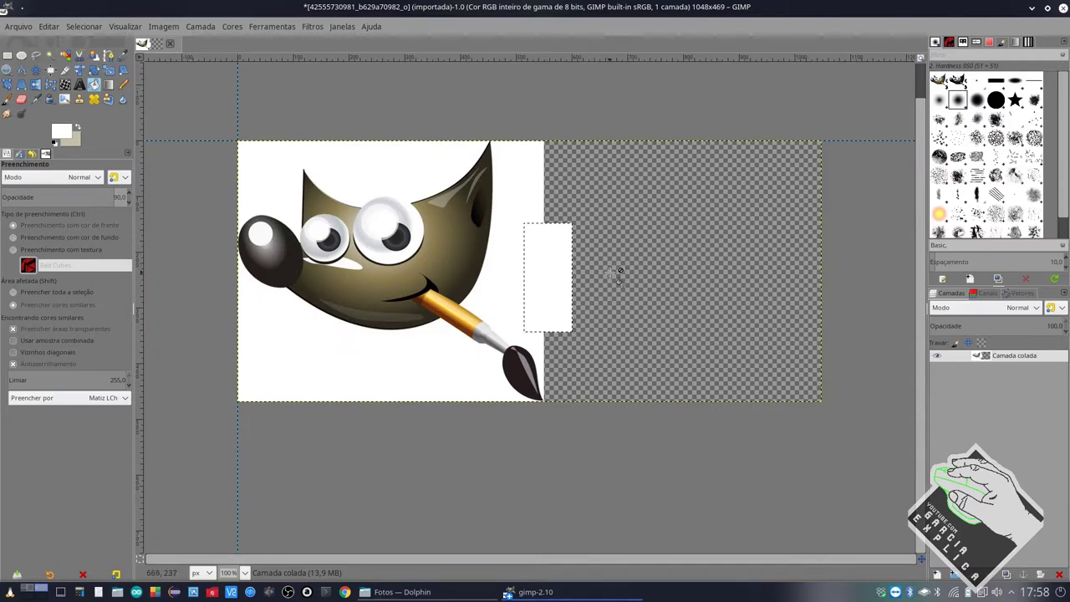
pyautogui.hotkey('shift', 'ctrl', 'a')
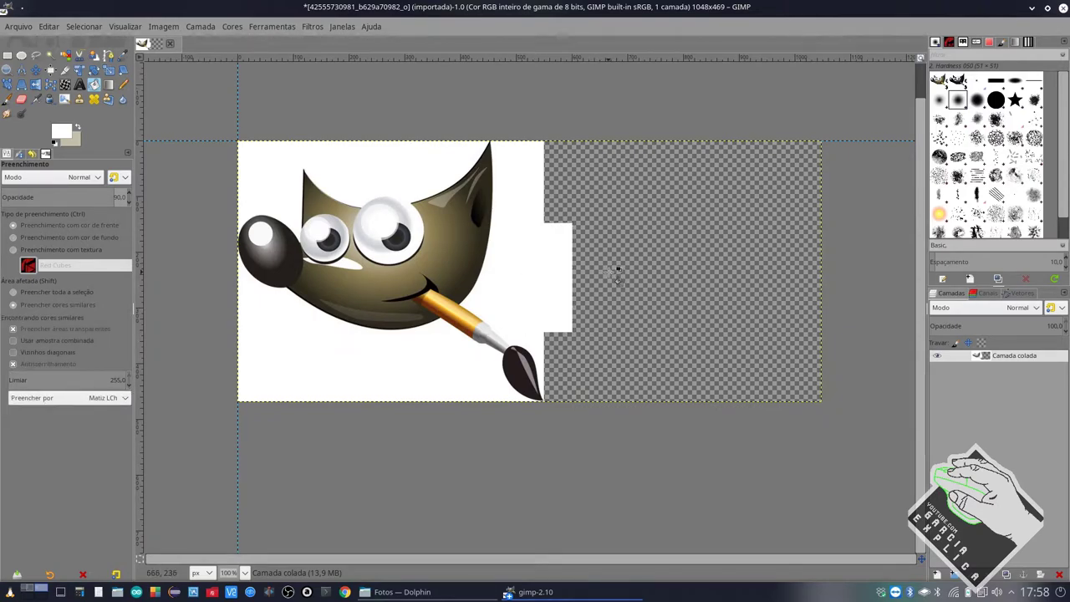
pyautogui.click(613, 272)
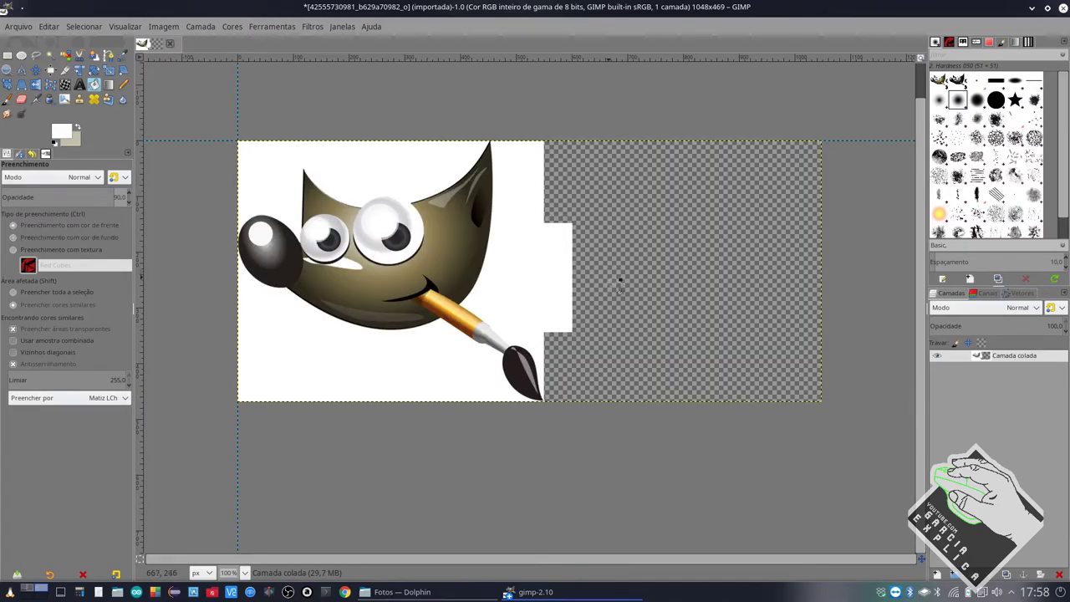
# Bucket-fill the transparent right side of the canvas white and clear the selection
pyautogui.press('u')
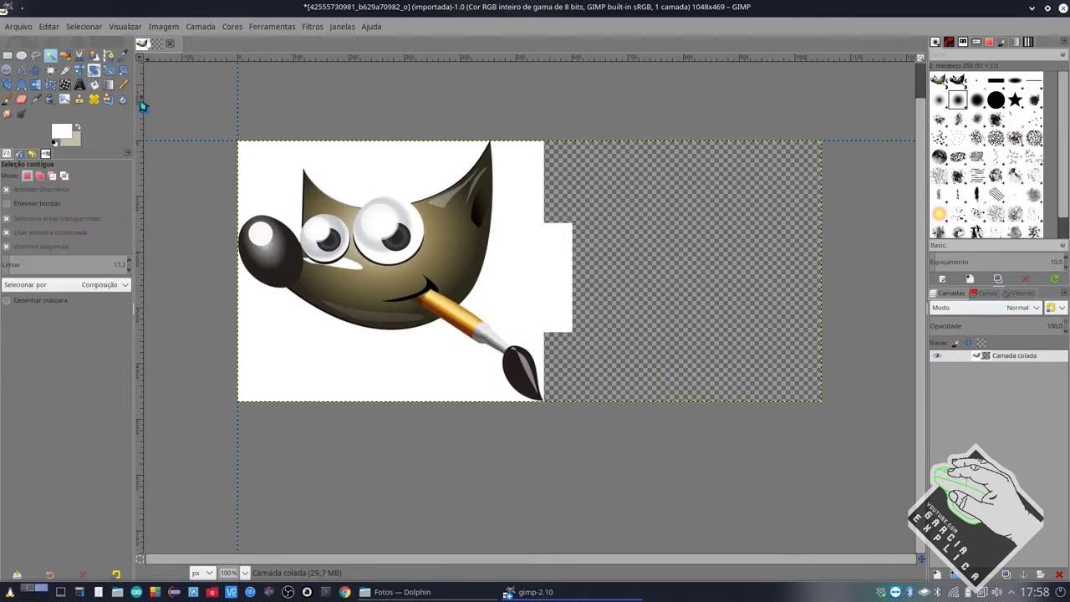
pyautogui.click(94, 85)
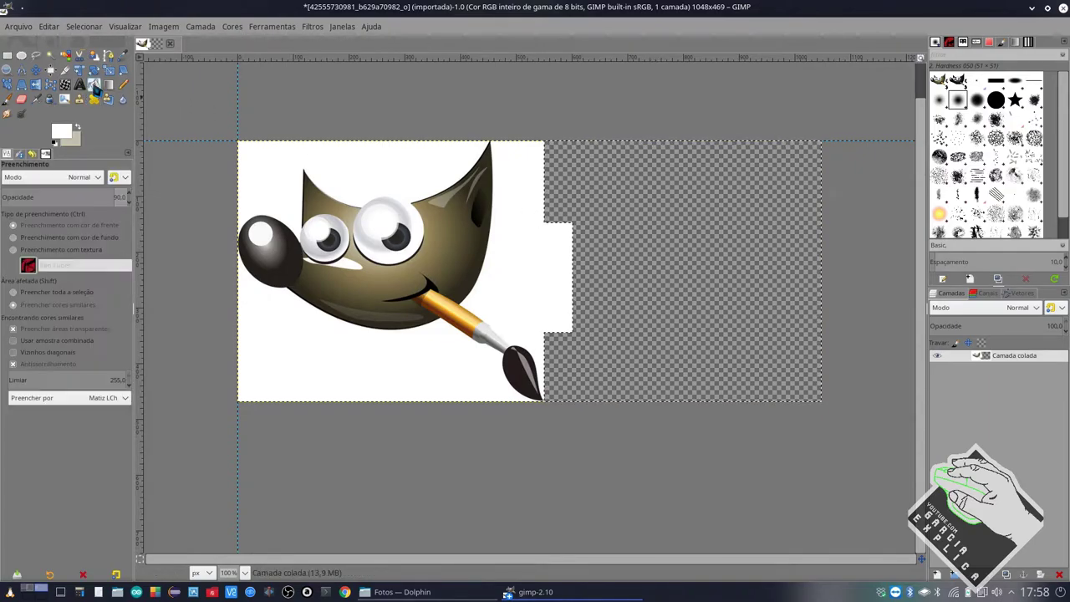
pyautogui.click(699, 302)
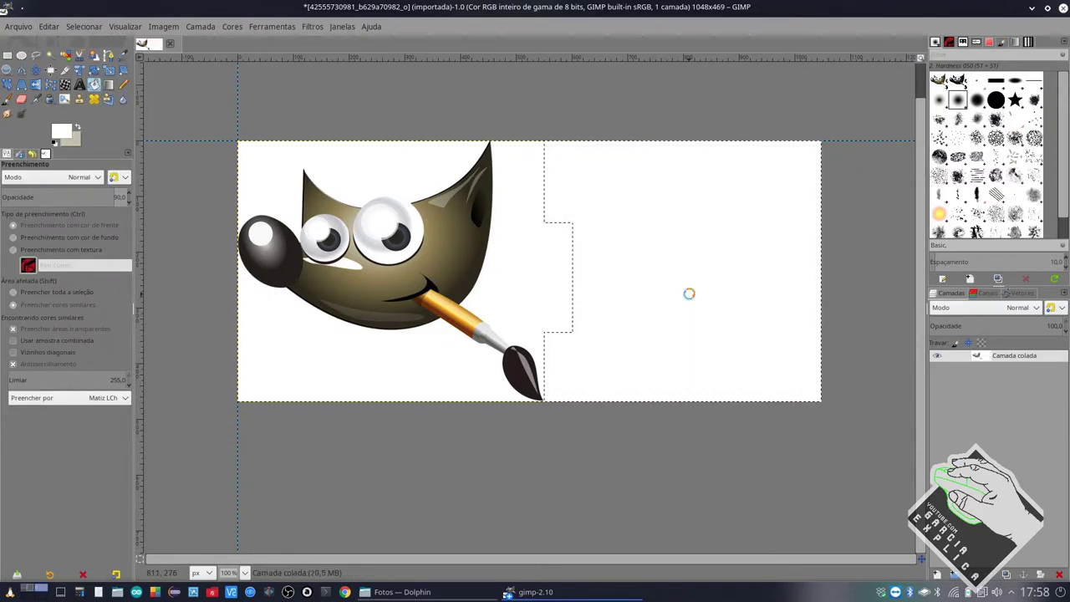
pyautogui.hotkey('ctrl', 'shift', 'a')
# Undo an accidental layer shift made with the Move tool
pyautogui.click(36, 70)
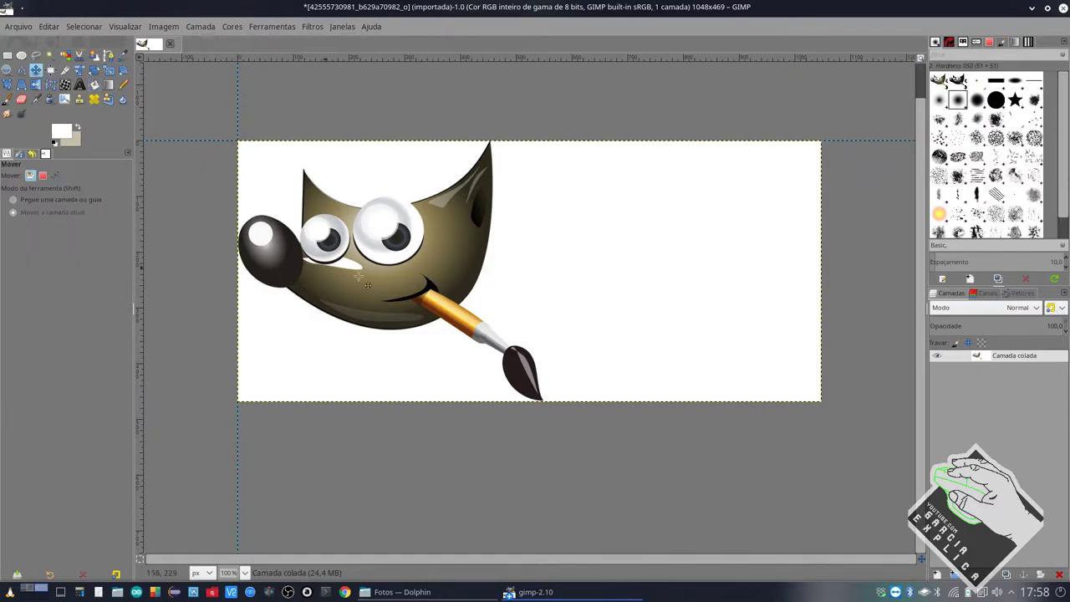
pyautogui.moveTo(367, 285)
pyautogui.mouseDown()
pyautogui.moveTo(364, 250)
pyautogui.moveTo(342, 276)
pyautogui.mouseUp()
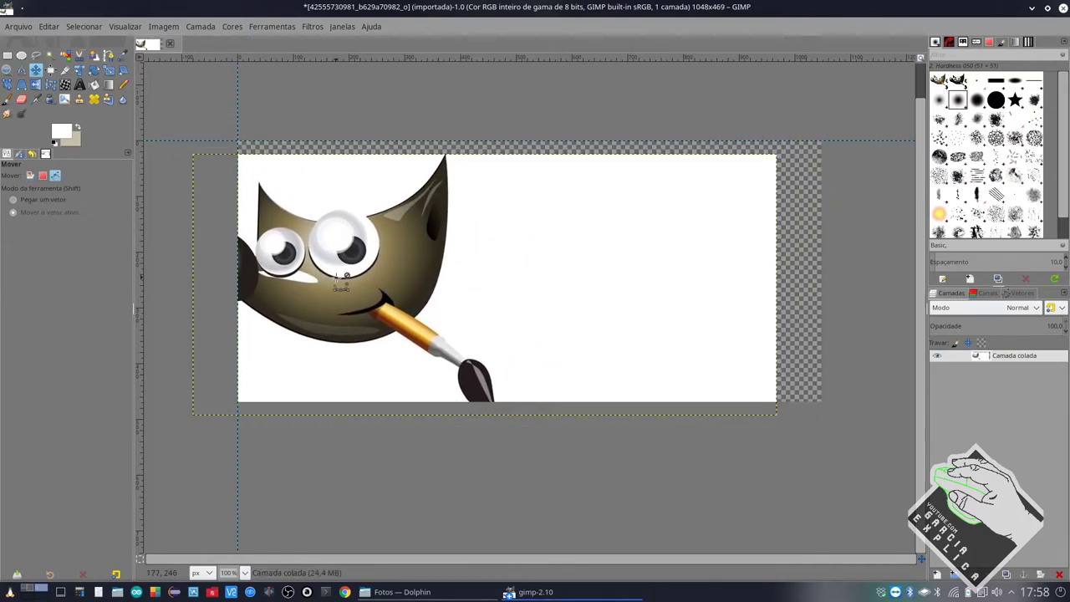
pyautogui.press('ctrl')
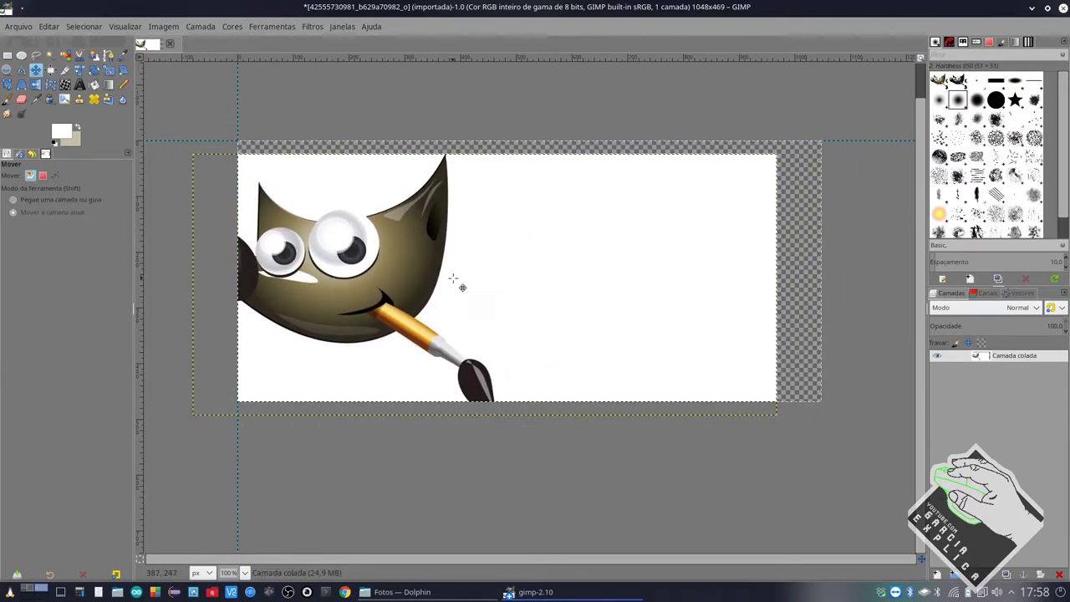
pyautogui.hotkey('ctrl', 'z')
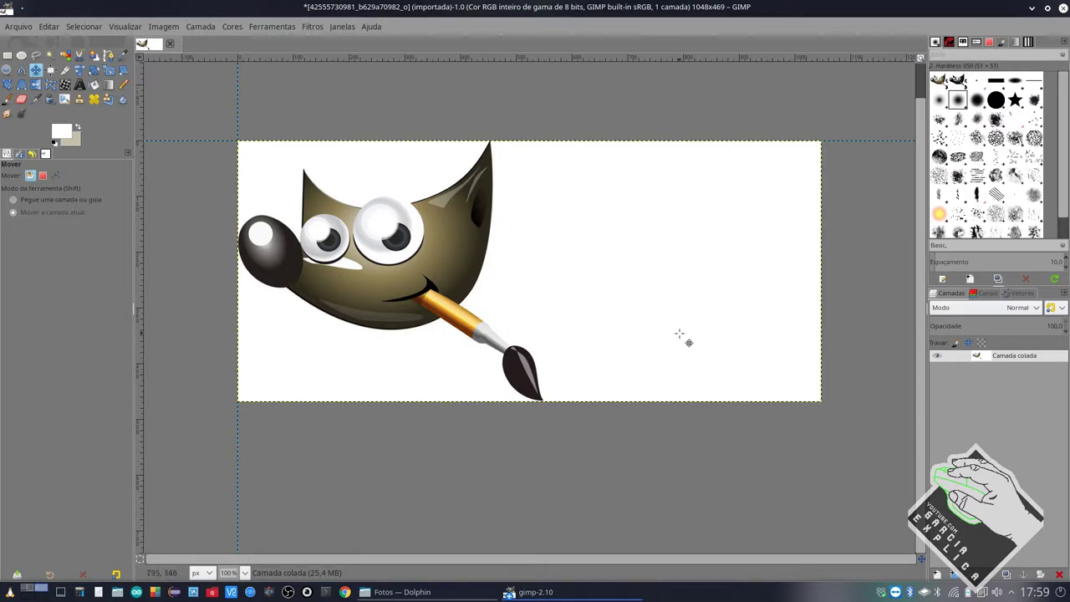
pyautogui.scroll(1, 679, 333)
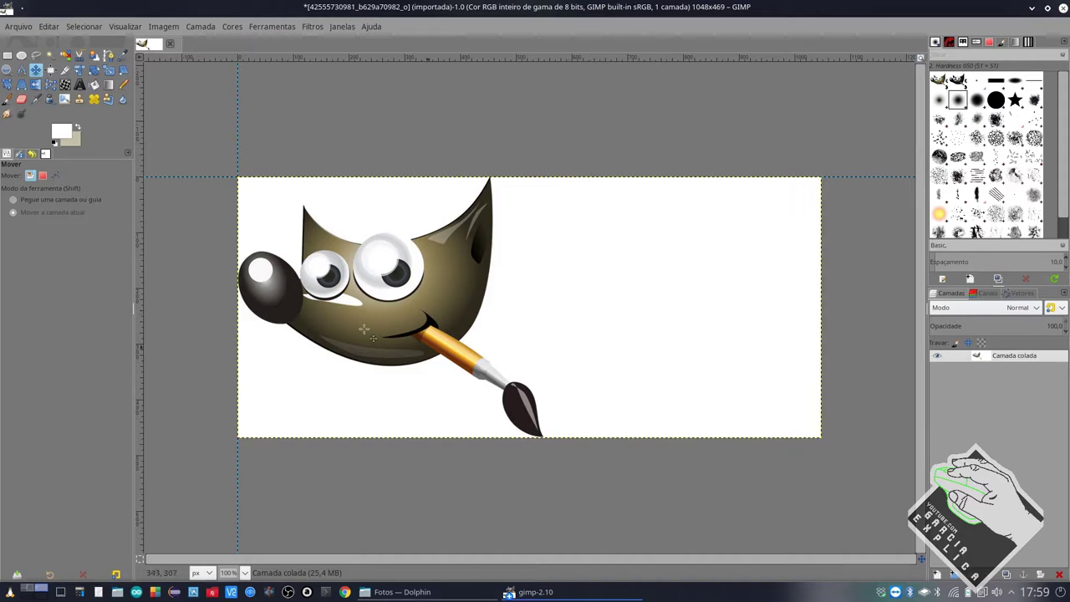
pyautogui.click(10, 71)
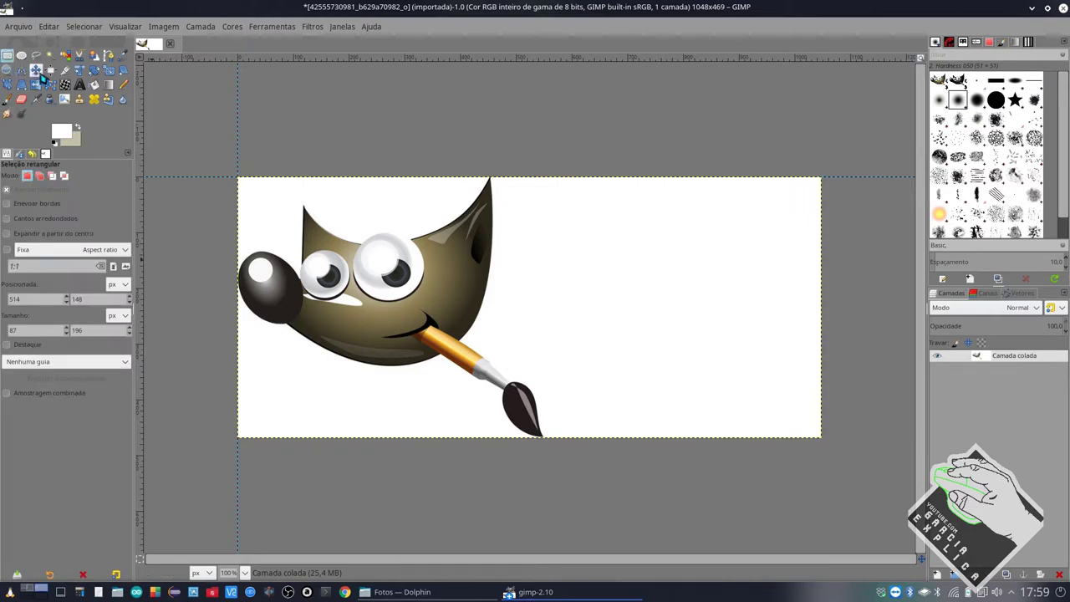
pyautogui.click(36, 70)
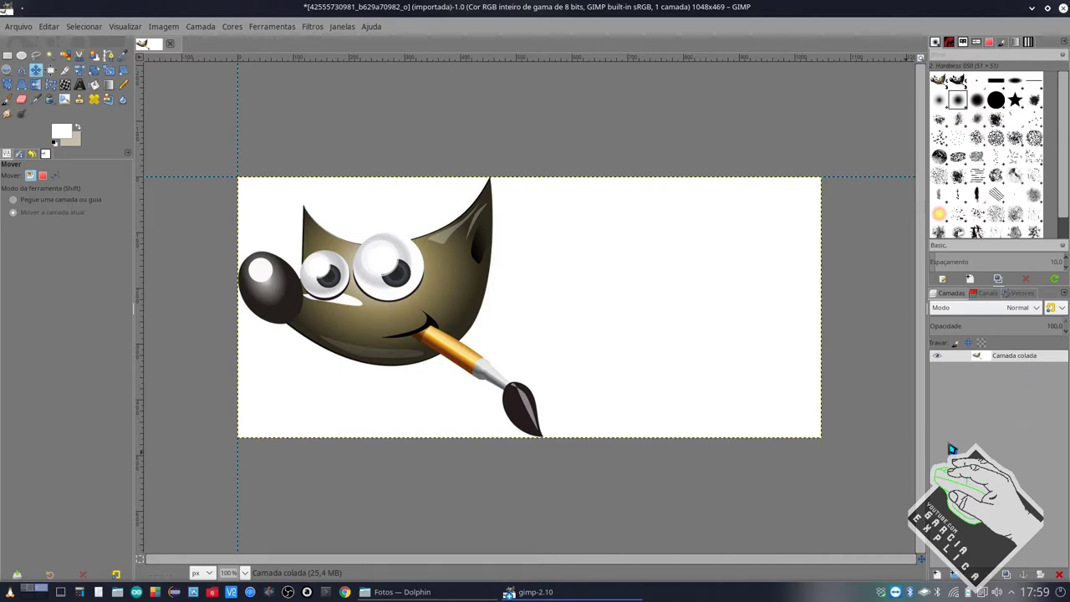
pyautogui.rightClick(336, 279)
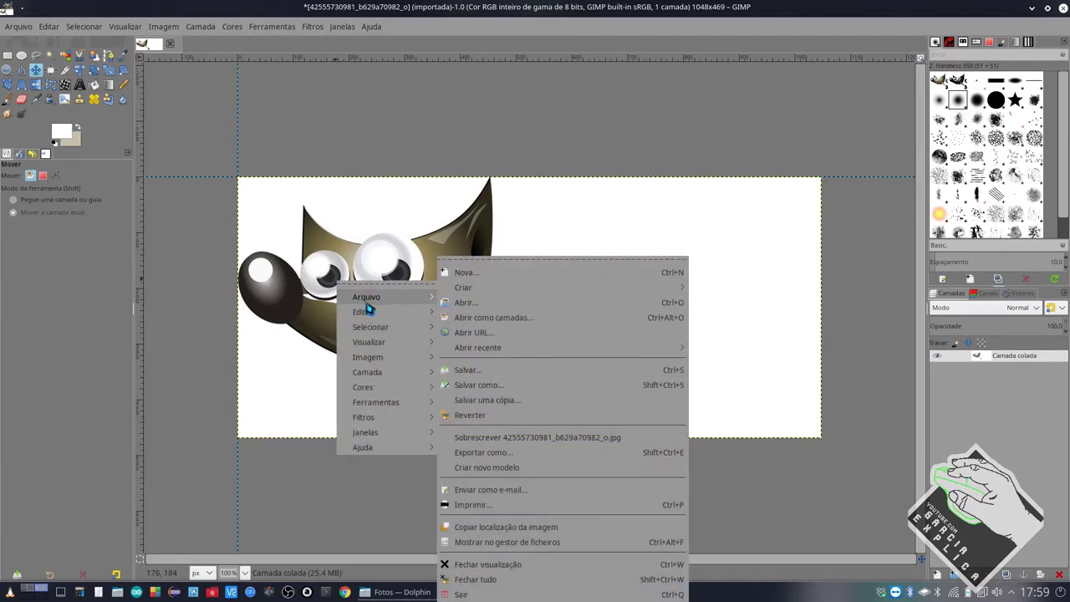
pyautogui.moveTo(367, 357)
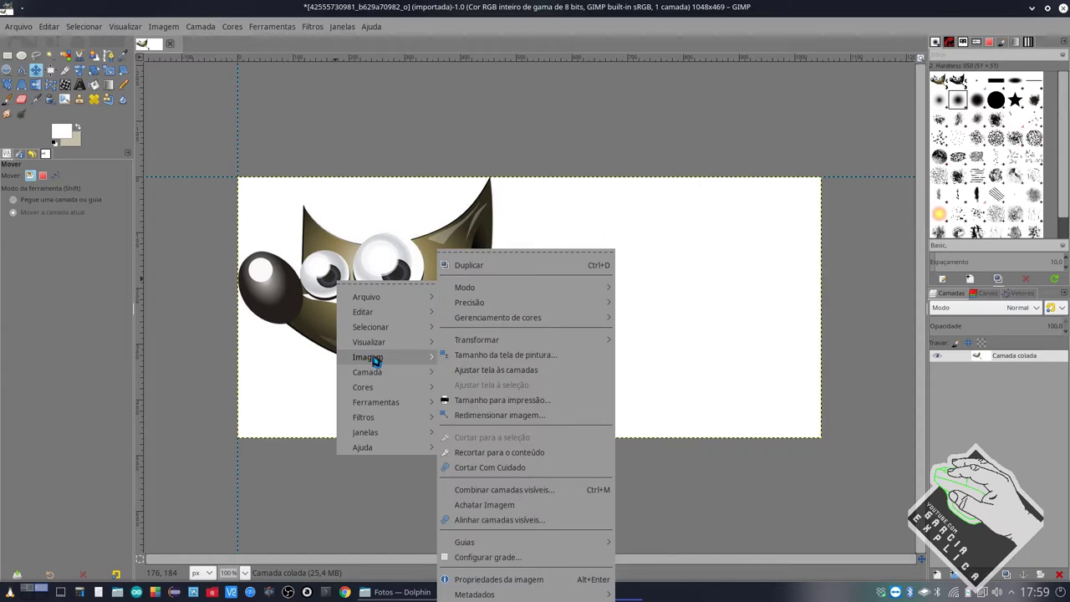
pyautogui.click(514, 419)
pyautogui.write('548')
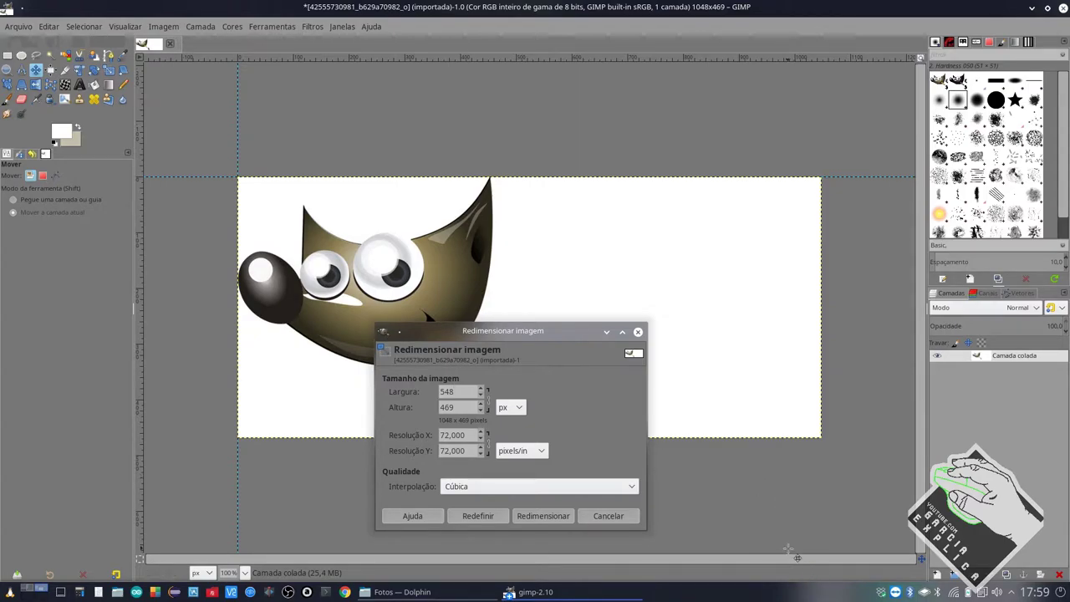
pyautogui.click(543, 516)
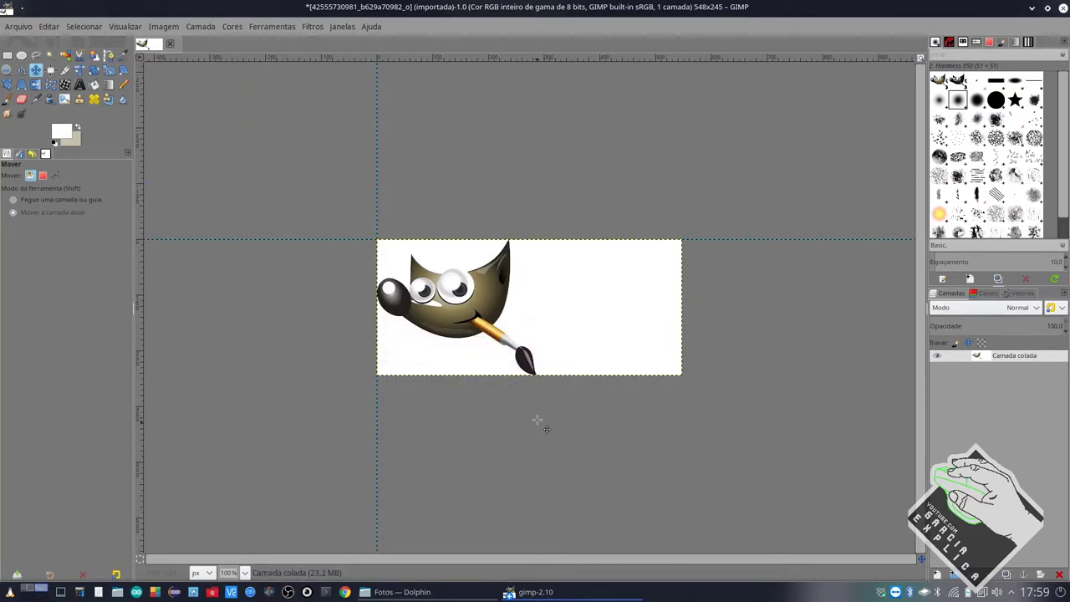
pyautogui.scroll(1, 547, 428)
pyautogui.scroll(1, 546, 424)
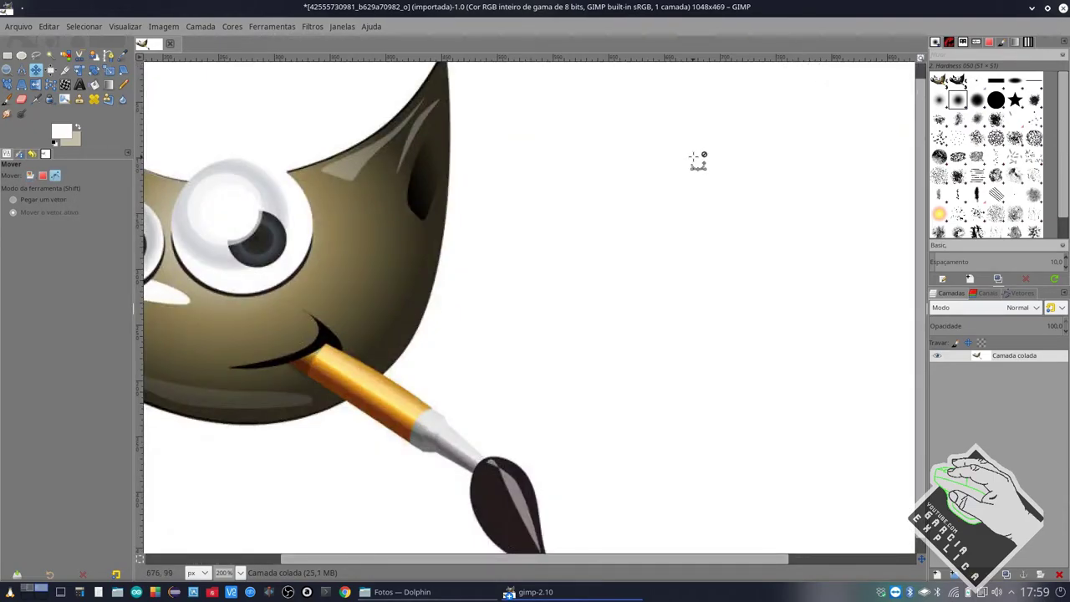
pyautogui.press('-')
pyautogui.press('1')
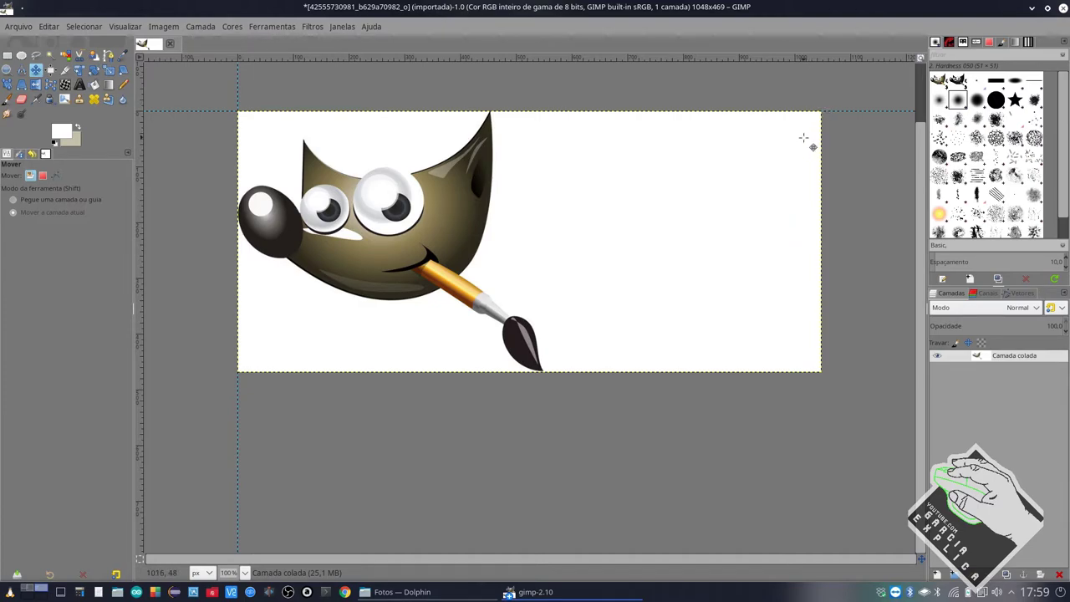
# Open the original 1024×536 GIMP logo JPEG in Gwenview from Dolphin, then close it
pyautogui.click(414, 593)
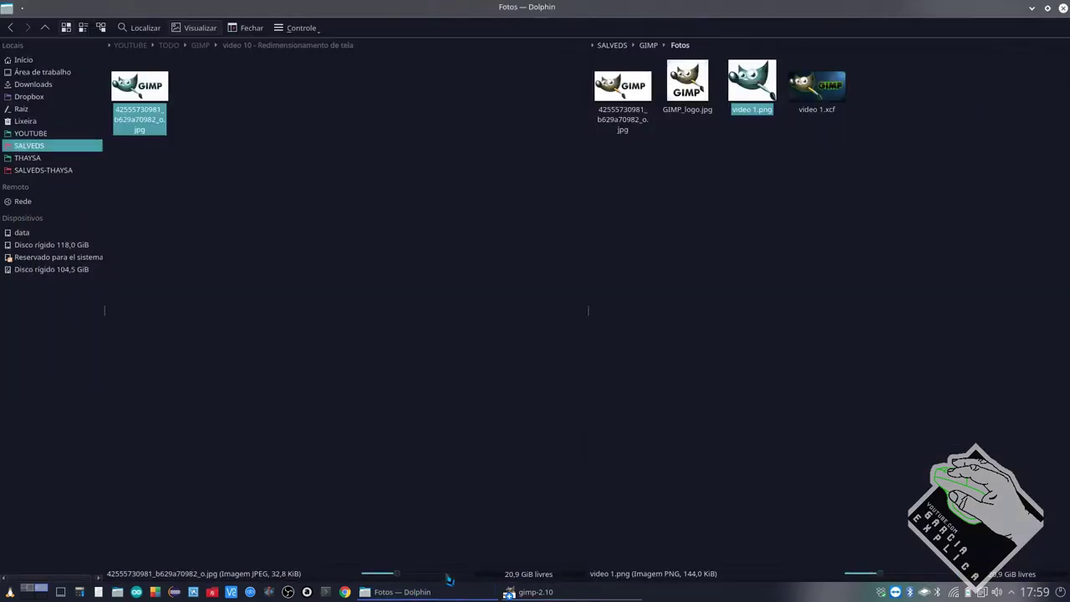
pyautogui.doubleClick(634, 120)
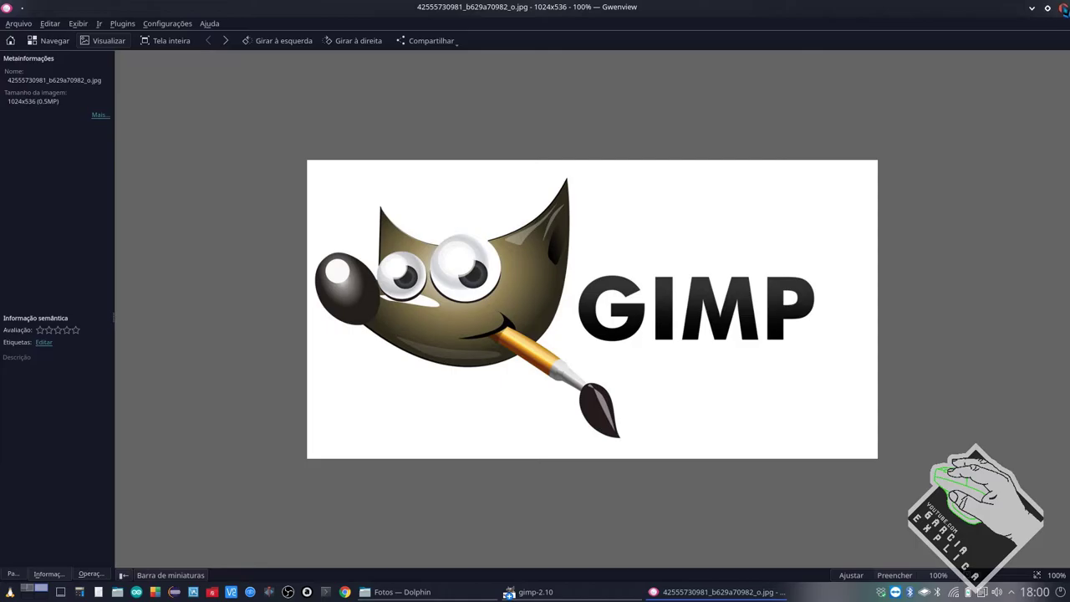
pyautogui.click(1062, 8)
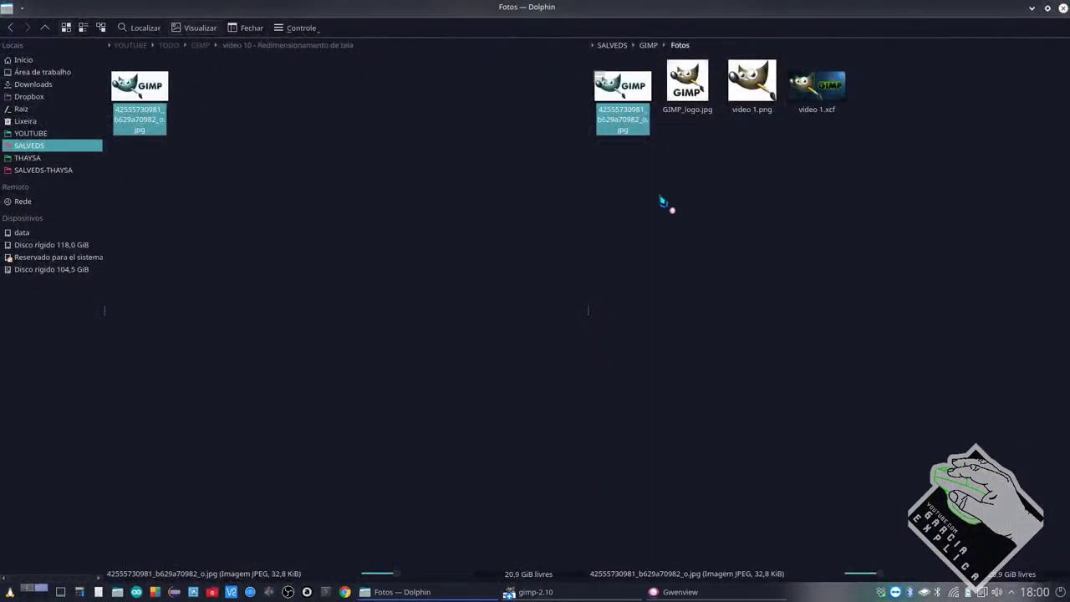
# View video 1.png in Gwenview, zooming into the mascot's eye and back out, then close it
pyautogui.press('Return')
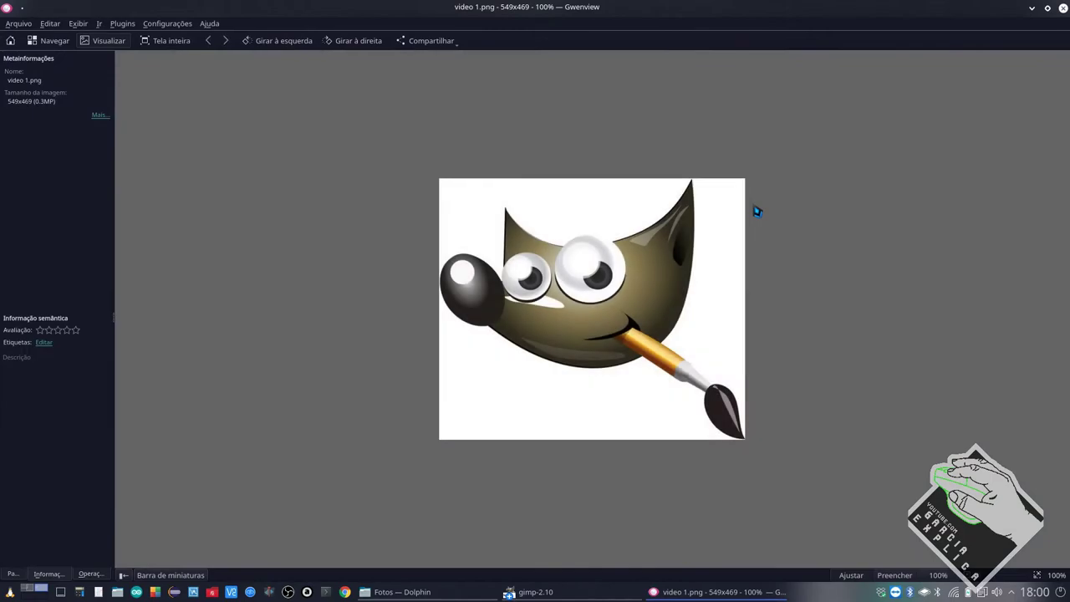
pyautogui.keyDown('ctrl'); pyautogui.click(604, 219); pyautogui.keyUp('ctrl')
pyautogui.keyDown('ctrl'); pyautogui.rightClick(603, 219); pyautogui.keyUp('ctrl')
pyautogui.keyDown('ctrl'); pyautogui.click(604, 219); pyautogui.keyUp('ctrl')
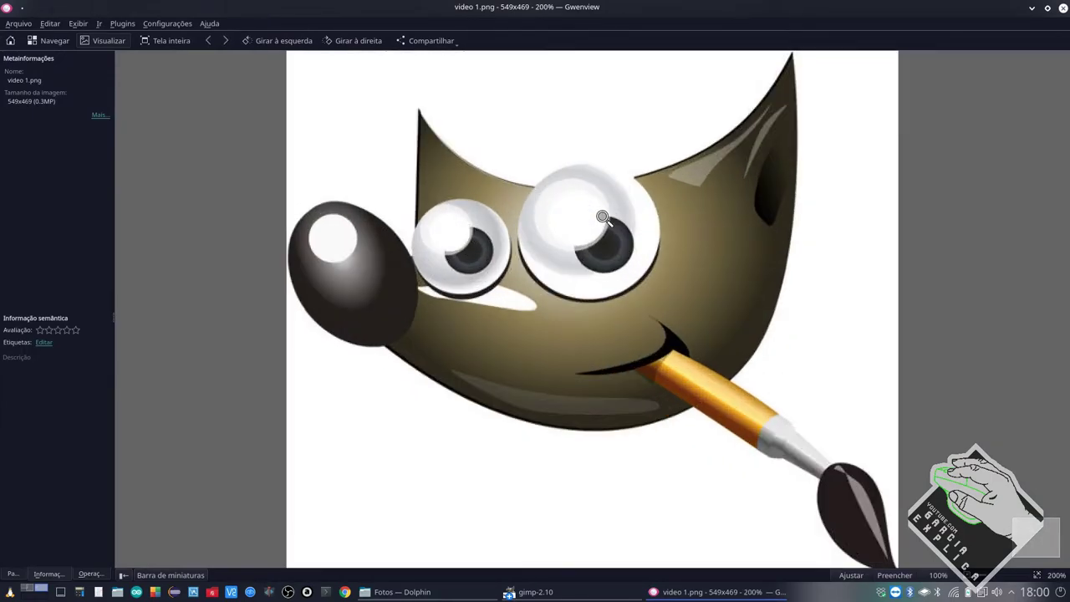
pyautogui.keyDown('ctrl'); pyautogui.rightClick(604, 219); pyautogui.keyUp('ctrl')
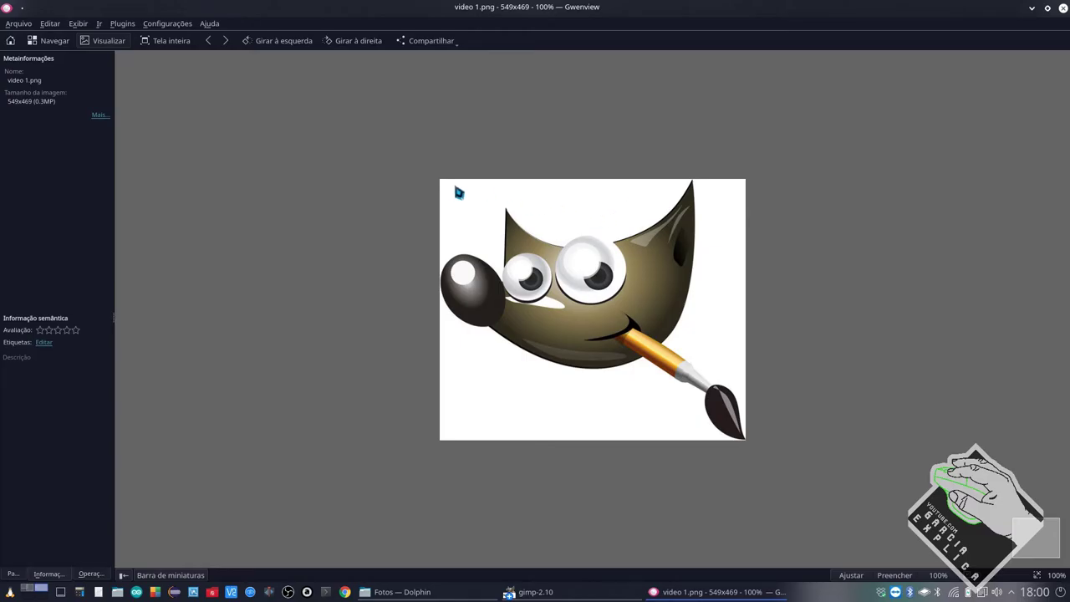
pyautogui.click(1064, 7)
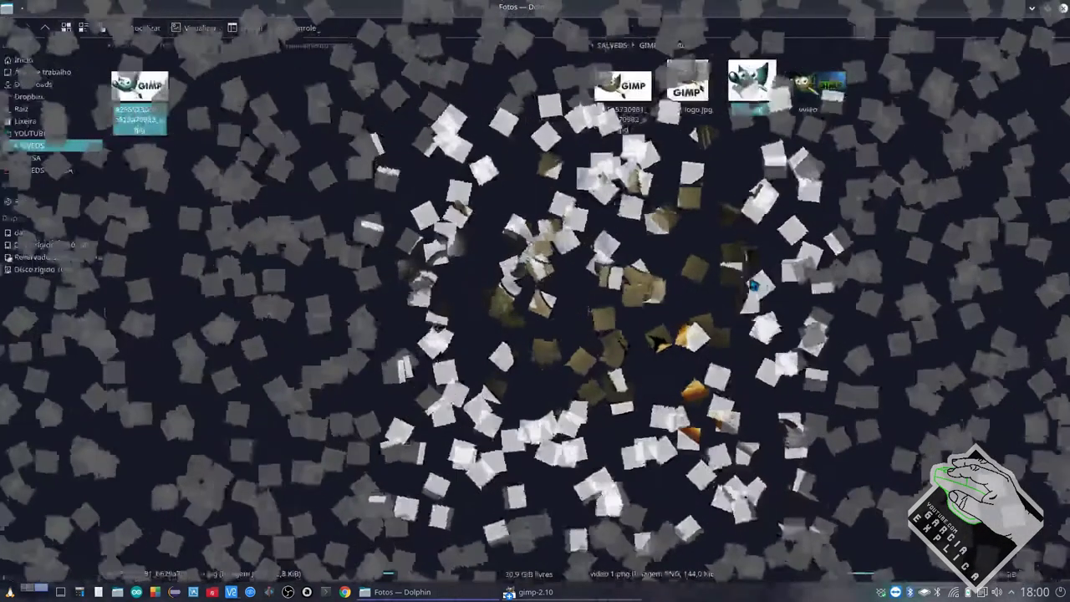
# Switch back to GIMP's 1048×469 mascot image window via the taskbar
pyautogui.click(574, 598)
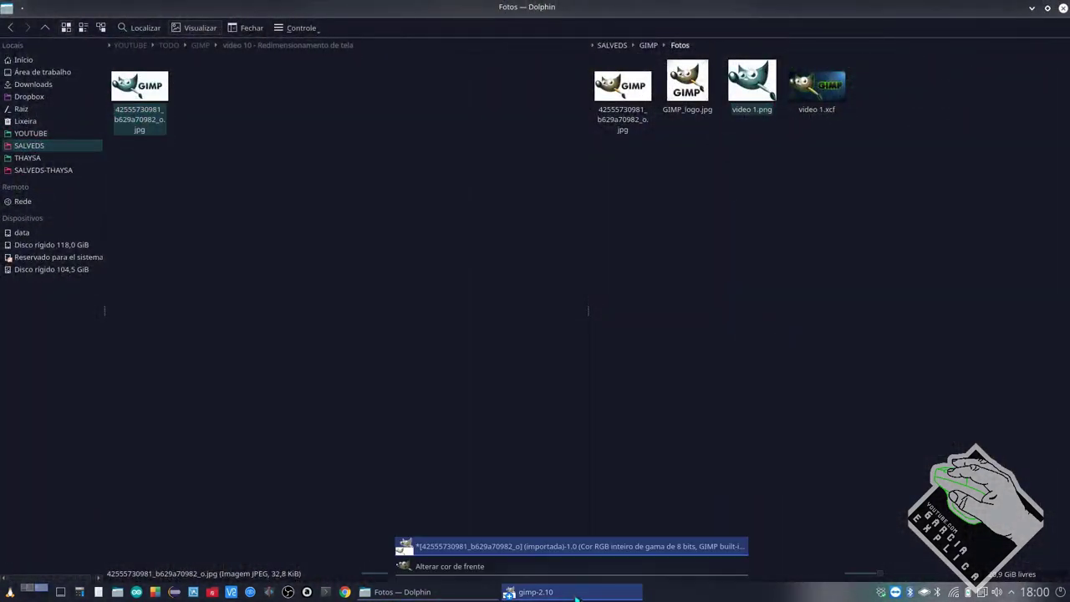
pyautogui.click(535, 546)
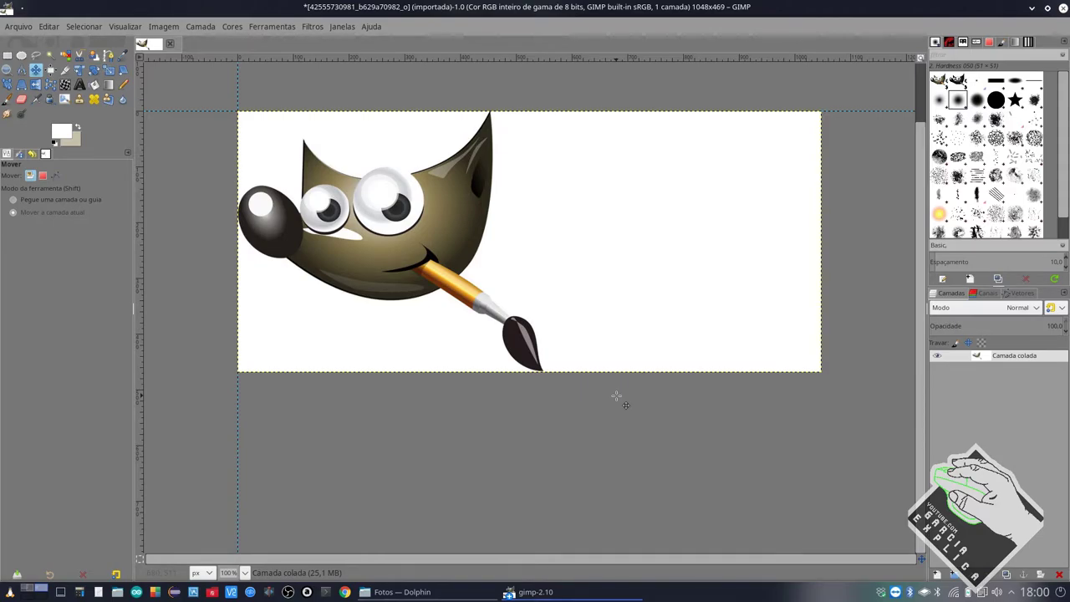
# Open video 1.png in Gwenview, zoom to about 1131% and back to 100%, then close it
pyautogui.hotkey('alt', 'Tab')
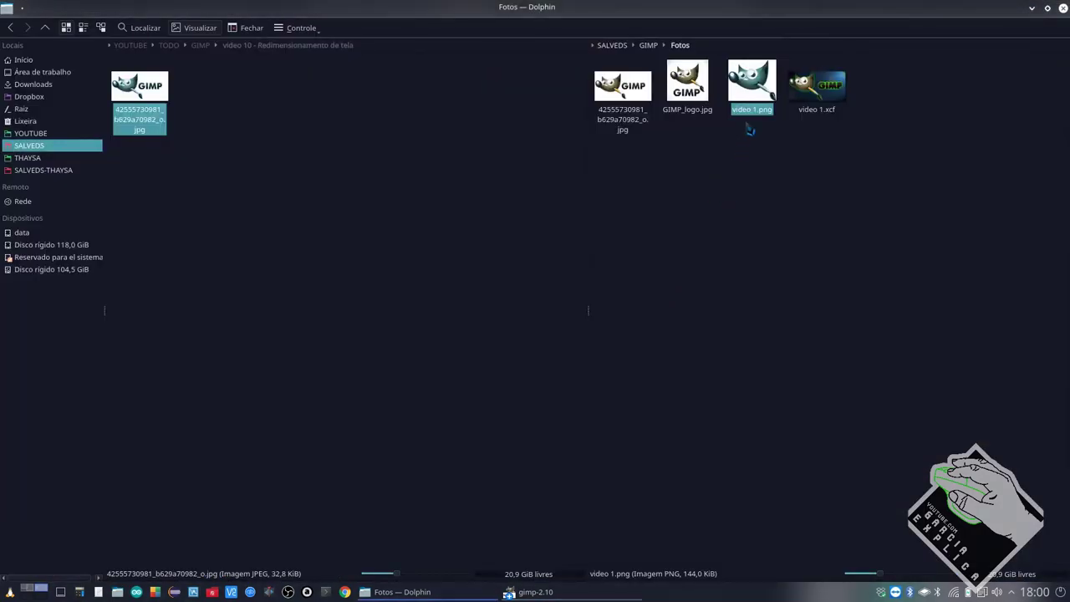
pyautogui.doubleClick(752, 84)
pyautogui.scroll(1, 574, 335)
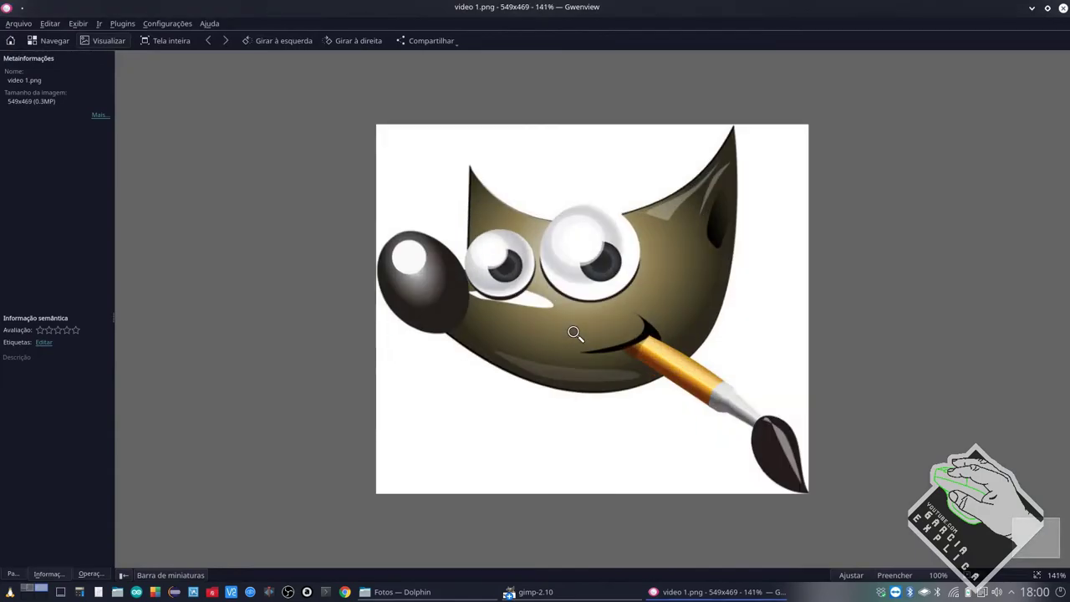
pyautogui.scroll(3, 574, 335)
pyautogui.scroll(3, 575, 333)
pyautogui.scroll(2, 575, 334)
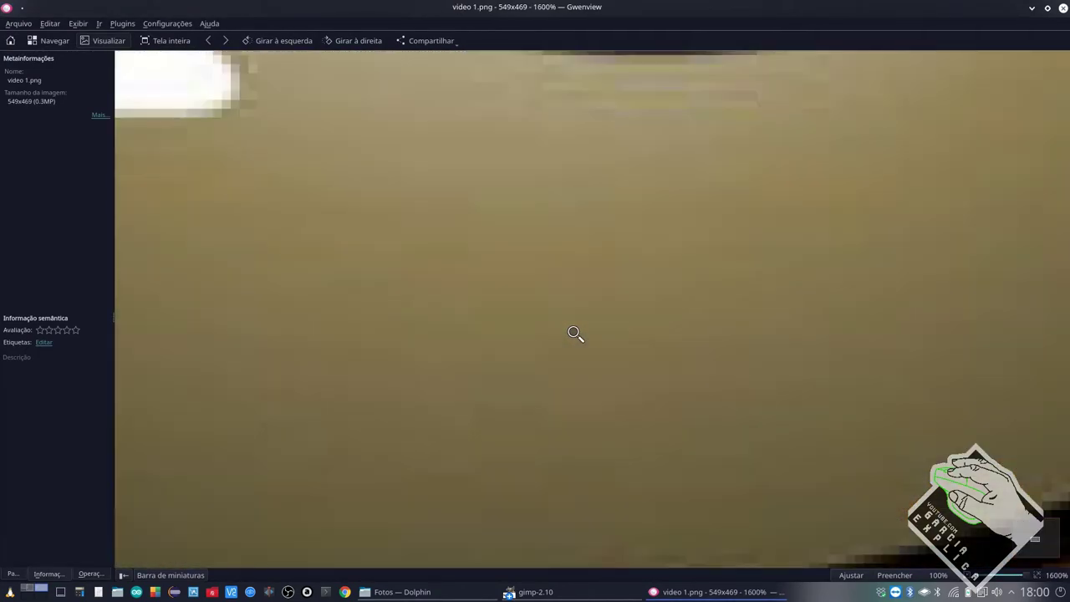
pyautogui.scroll(-5, 575, 332)
pyautogui.scroll(1, 575, 332)
pyautogui.scroll(3, 576, 328)
pyautogui.scroll(2, 576, 328)
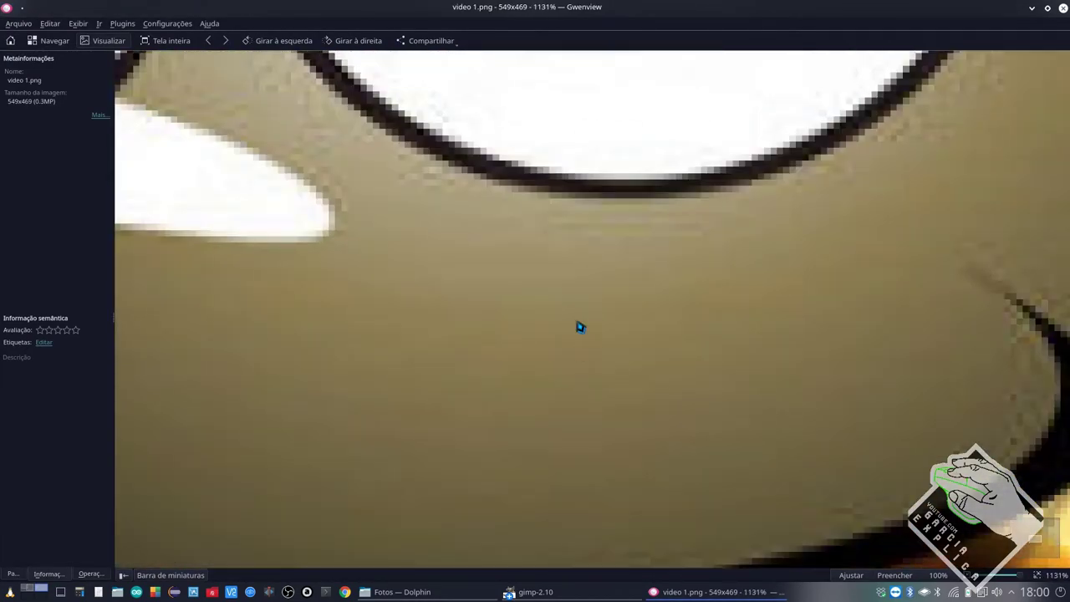
pyautogui.scroll(3, 577, 322)
pyautogui.scroll(-3, 532, 309)
pyautogui.scroll(-5, 550, 310)
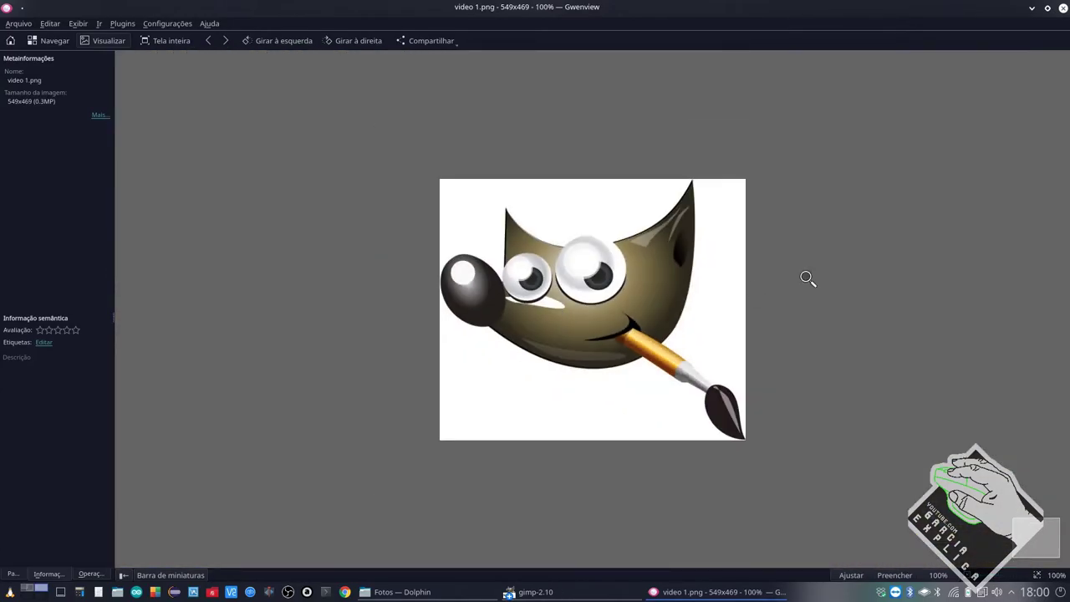
pyautogui.click(1064, 8)
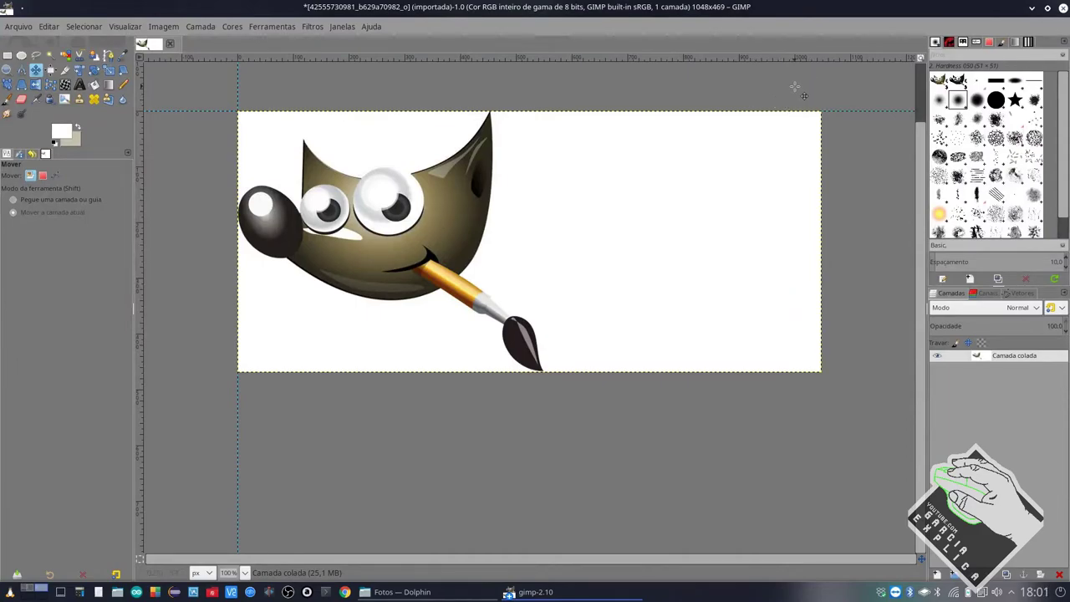
# Copy the mascot image and paste the copy as a new layer
pyautogui.click(8, 55)
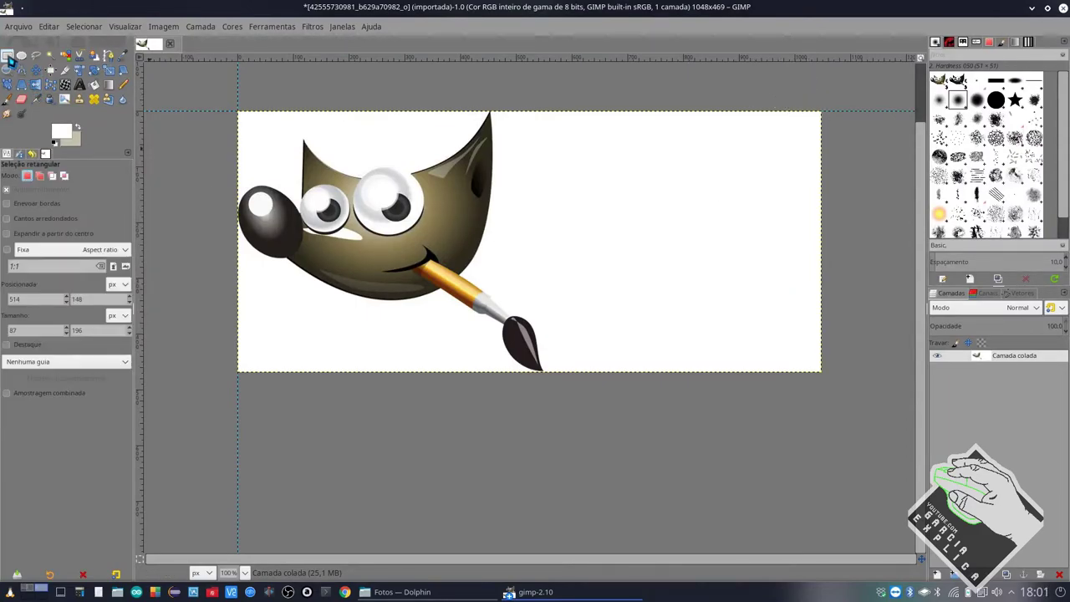
pyautogui.hotkey('ctrl', 'c')
pyautogui.hotkey('ctrl', 'v')
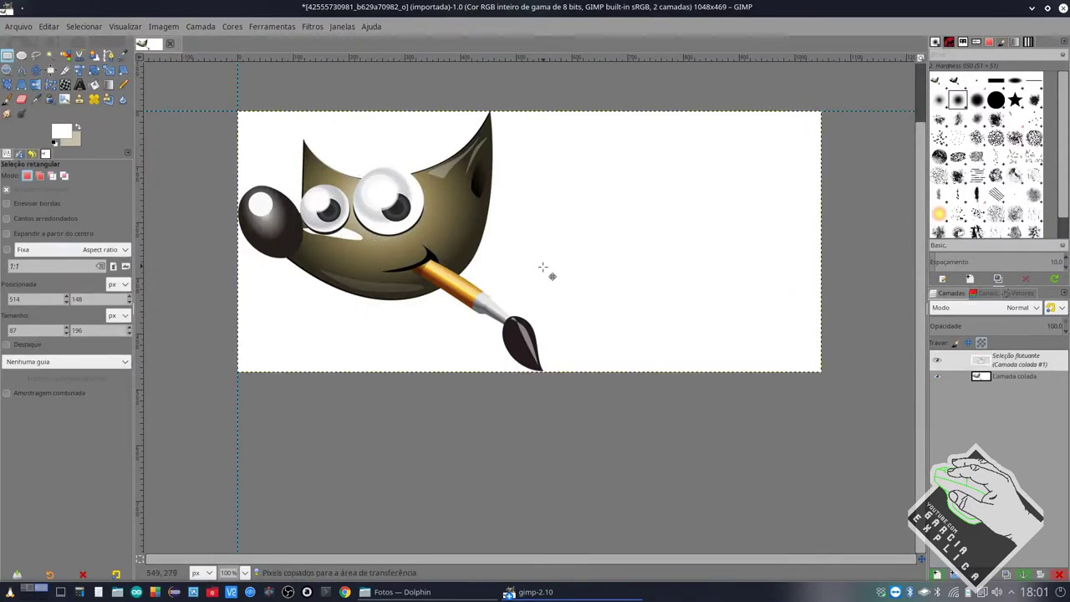
pyautogui.click(938, 574)
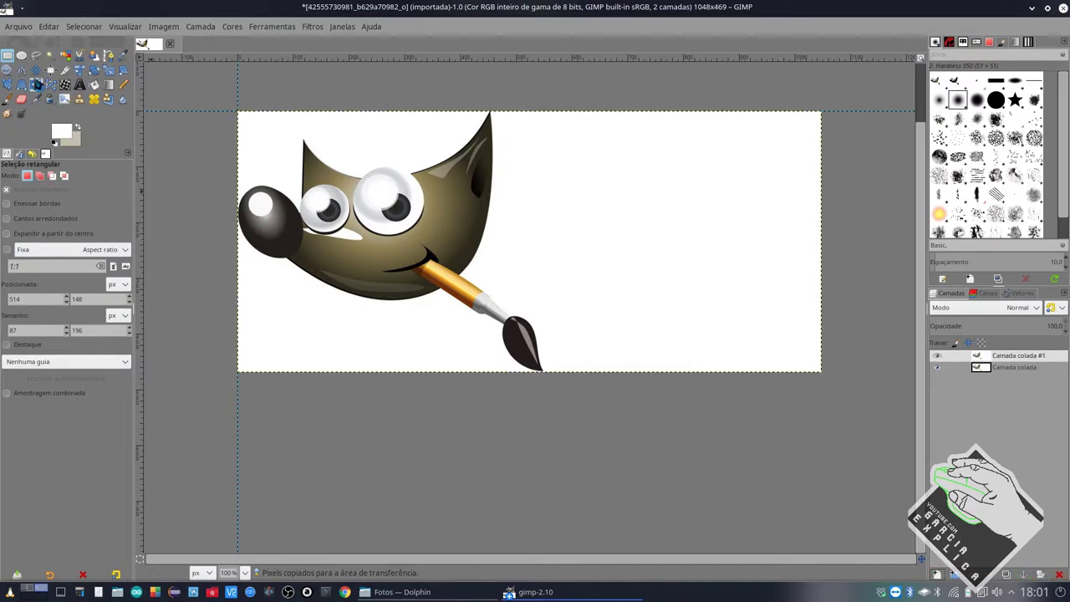
# Drag the pasted mascot copy into the right half and merge visible layers into one
pyautogui.click(36, 69)
pyautogui.moveTo(371, 209); pyautogui.dragTo(674, 208)
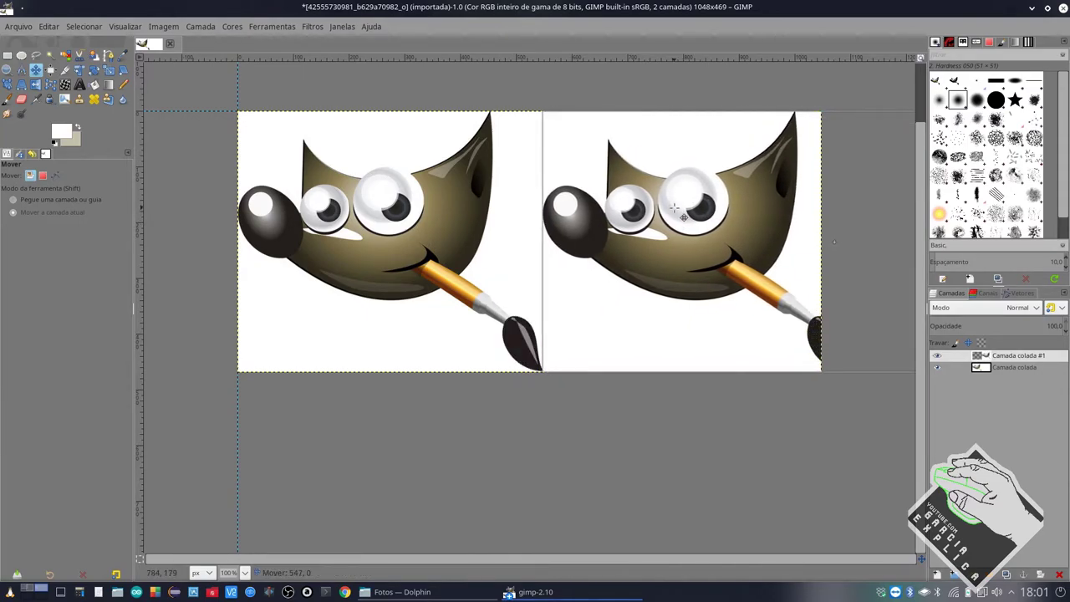
pyautogui.rightClick(1008, 357)
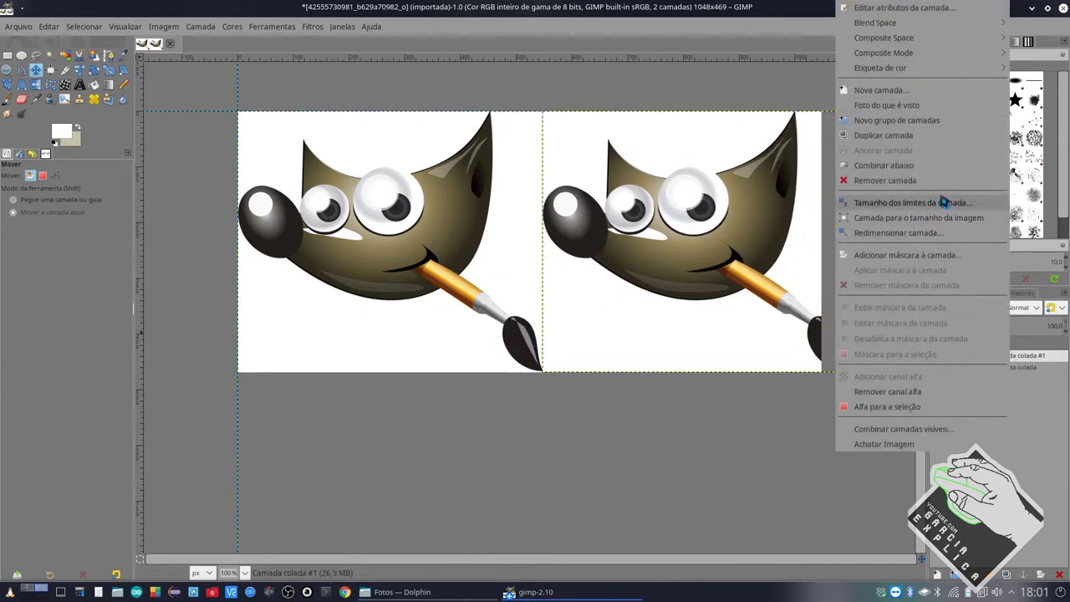
pyautogui.click(884, 165)
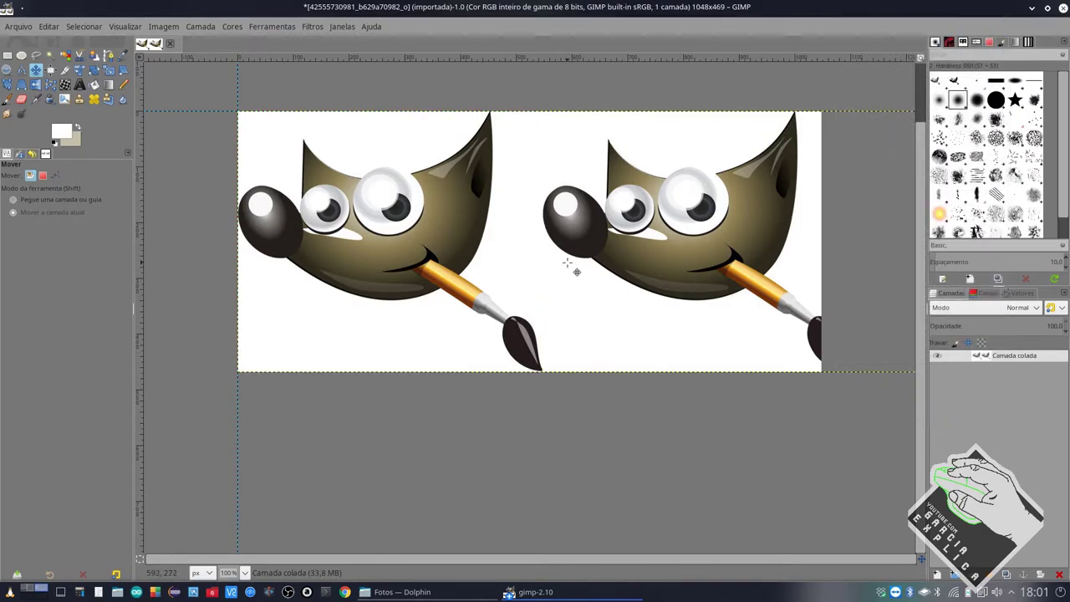
# Export the two-mascot image as 'foto 1000px.jpg' at JPEG quality 90
pyautogui.click(21, 28)
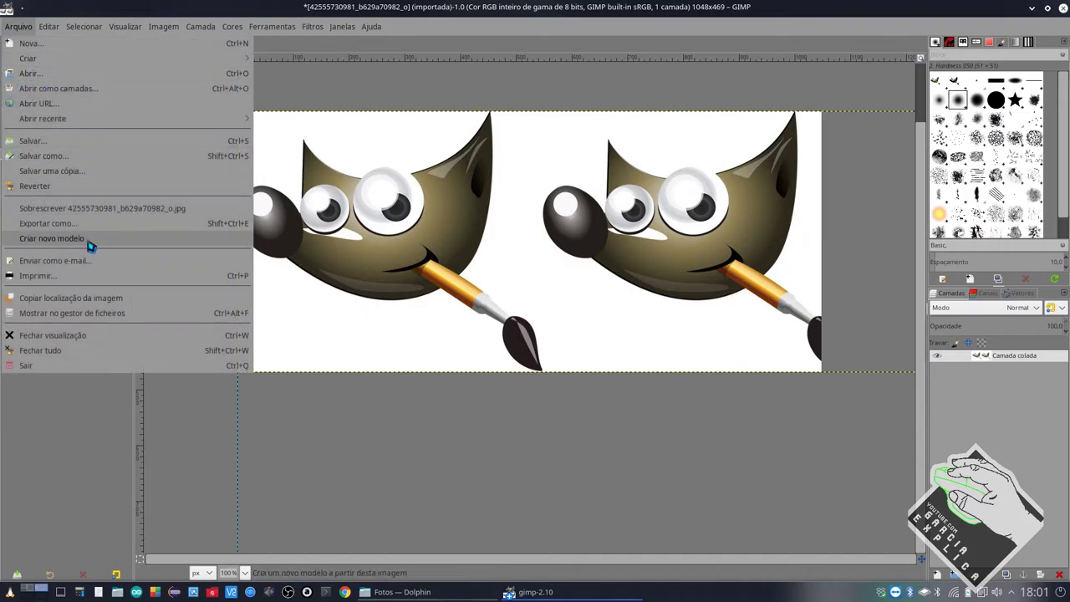
pyautogui.click(84, 228)
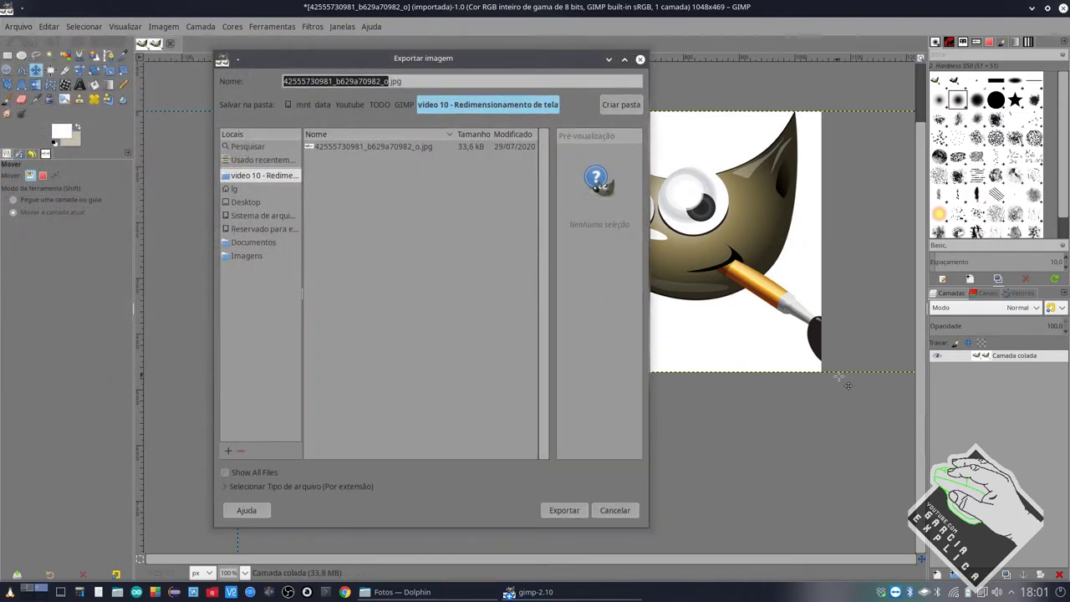
pyautogui.write('foto 1000px')
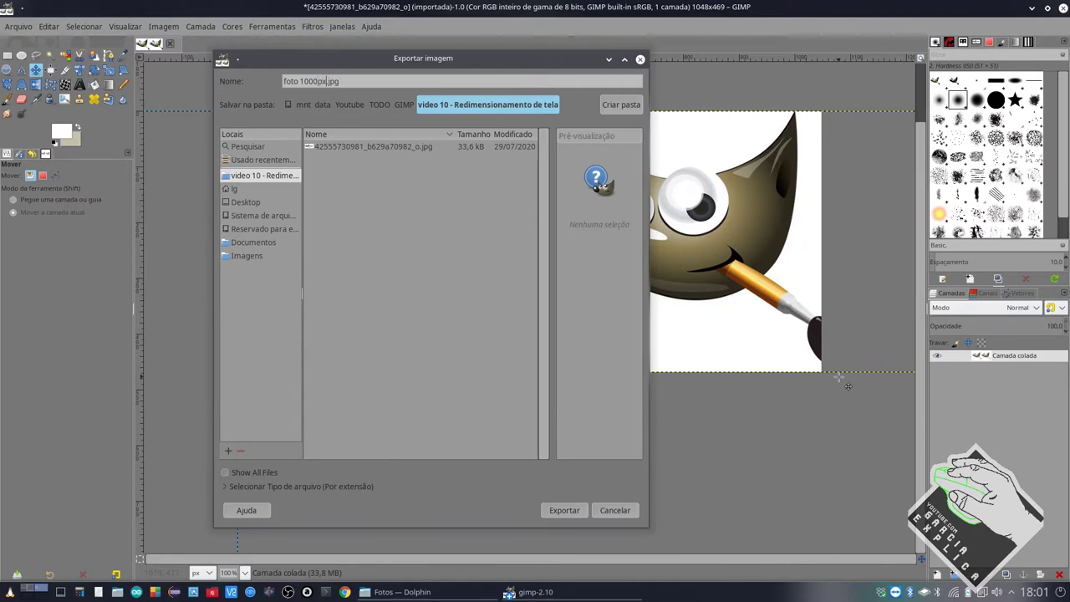
pyautogui.press('Return')
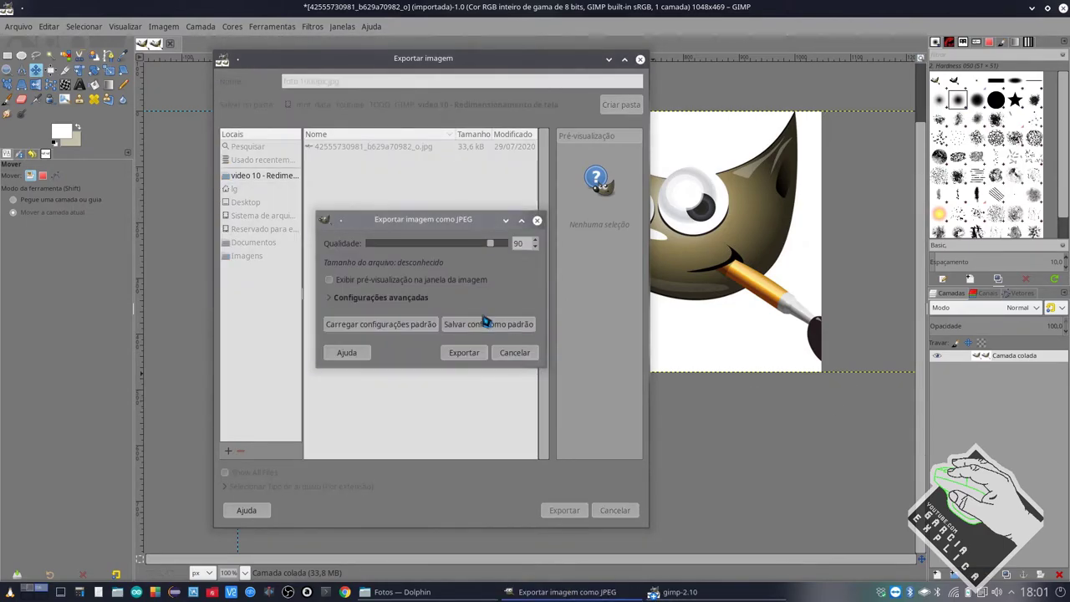
pyautogui.click(470, 350)
# Scale the image down to 548×245
pyautogui.rightClick(492, 303)
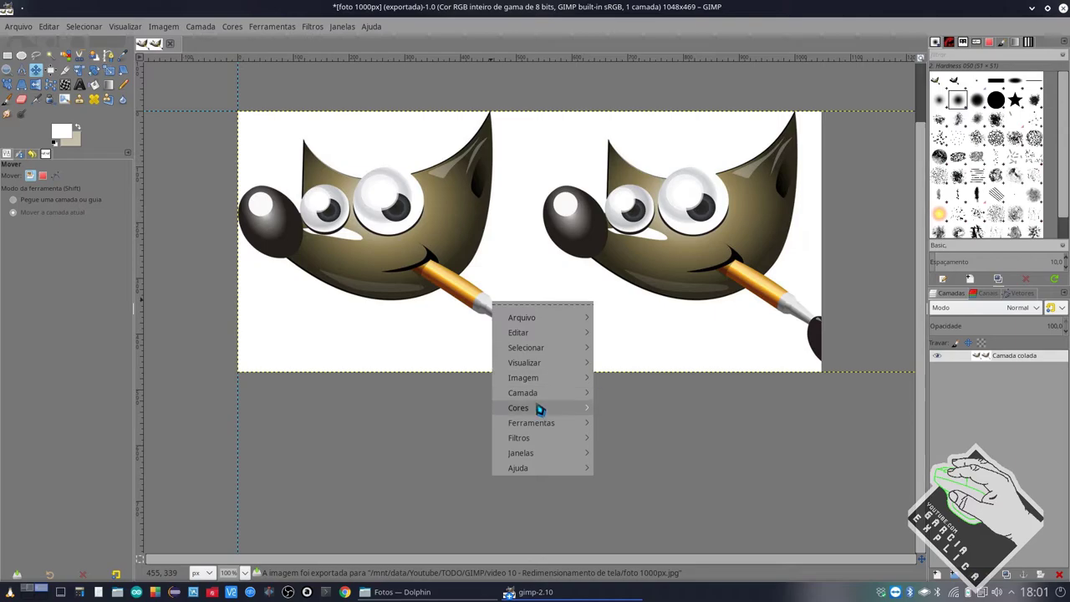
pyautogui.moveTo(524, 378)
pyautogui.click(642, 414)
pyautogui.write('548')
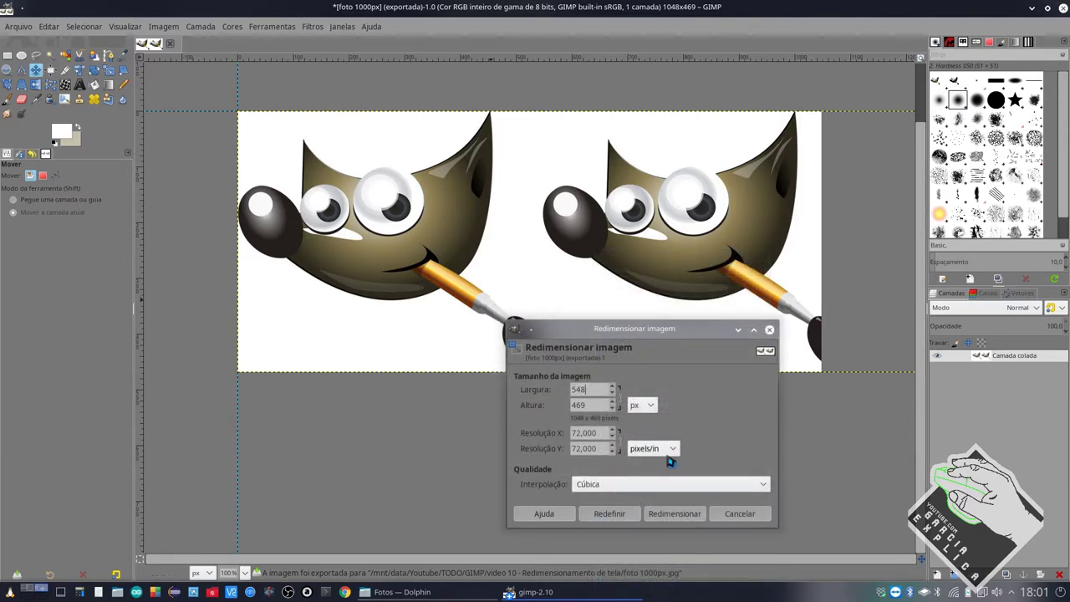
pyautogui.click(670, 512)
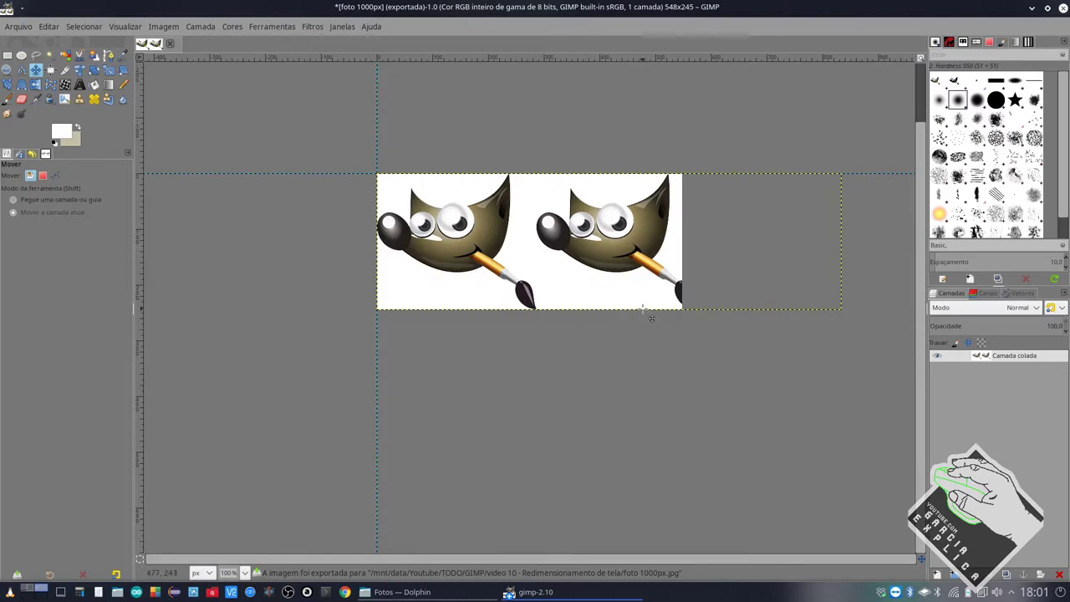
# Export it as 'foto 500px.jpg' and bring up Dolphin's folder listing both JPEGs
pyautogui.click(19, 26)
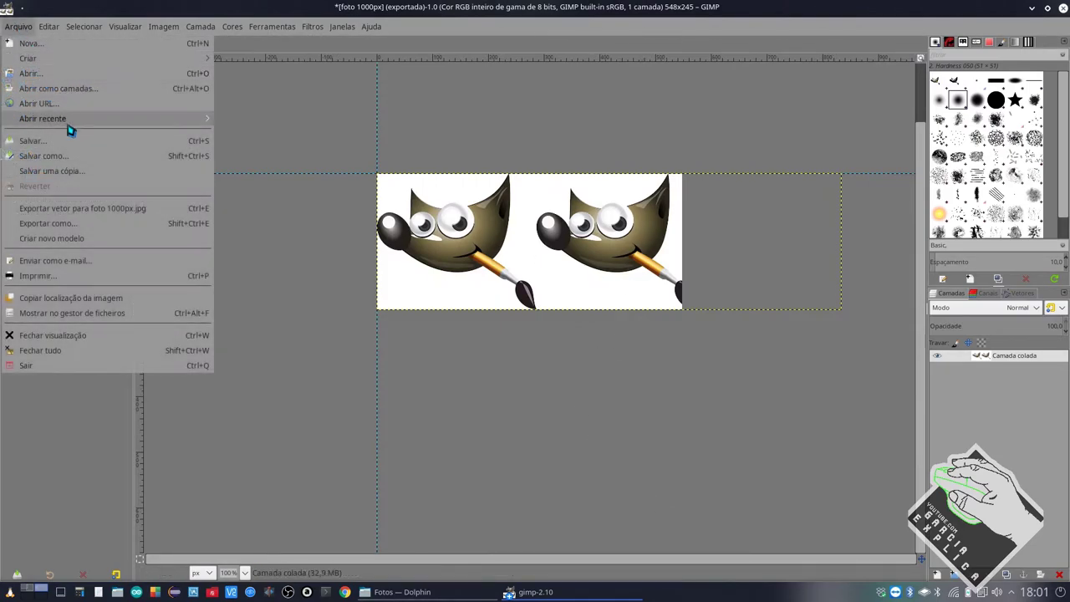
pyautogui.click(51, 222)
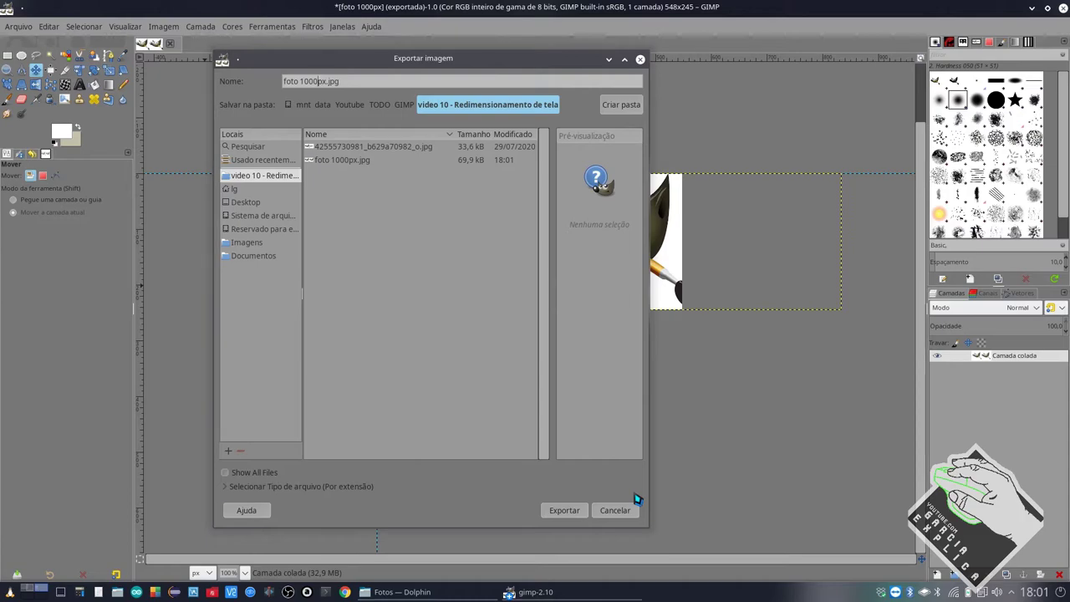
pyautogui.write('500')
pyautogui.click(569, 515)
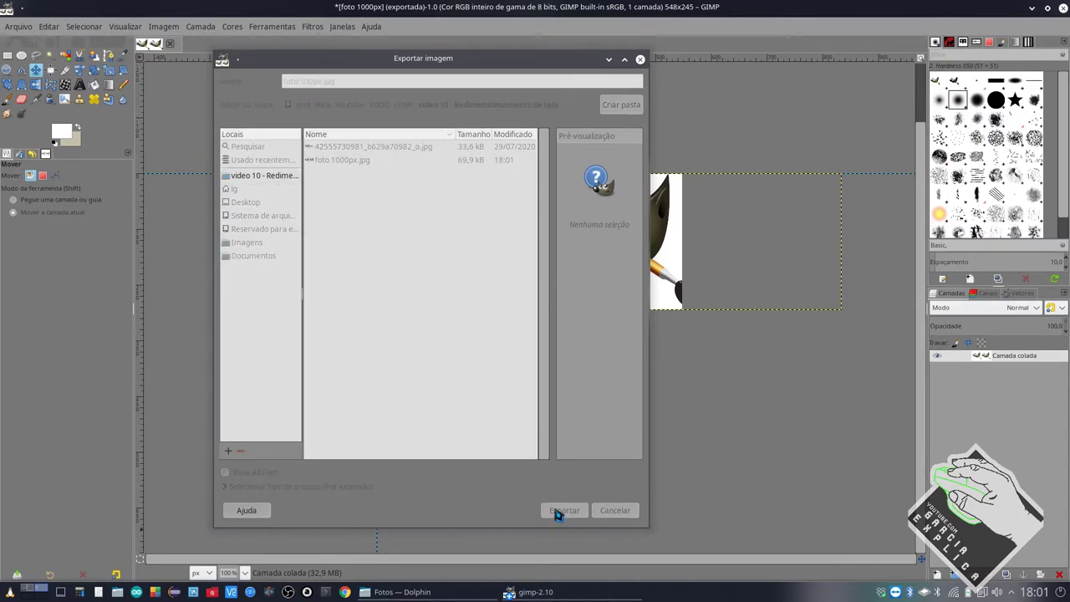
pyautogui.click(458, 355)
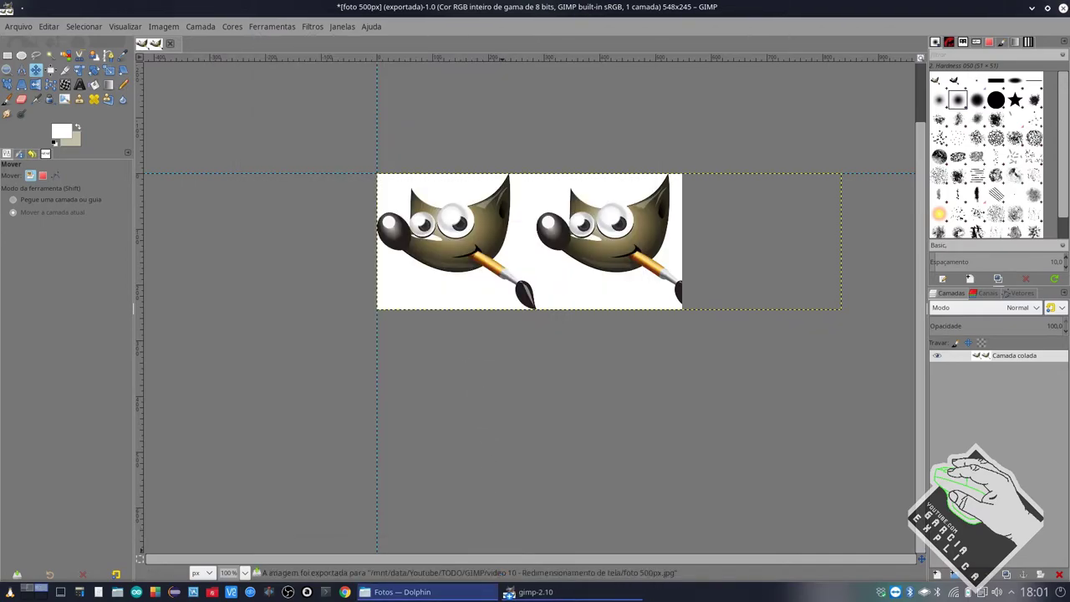
pyautogui.click(400, 592)
pyautogui.click(303, 332)
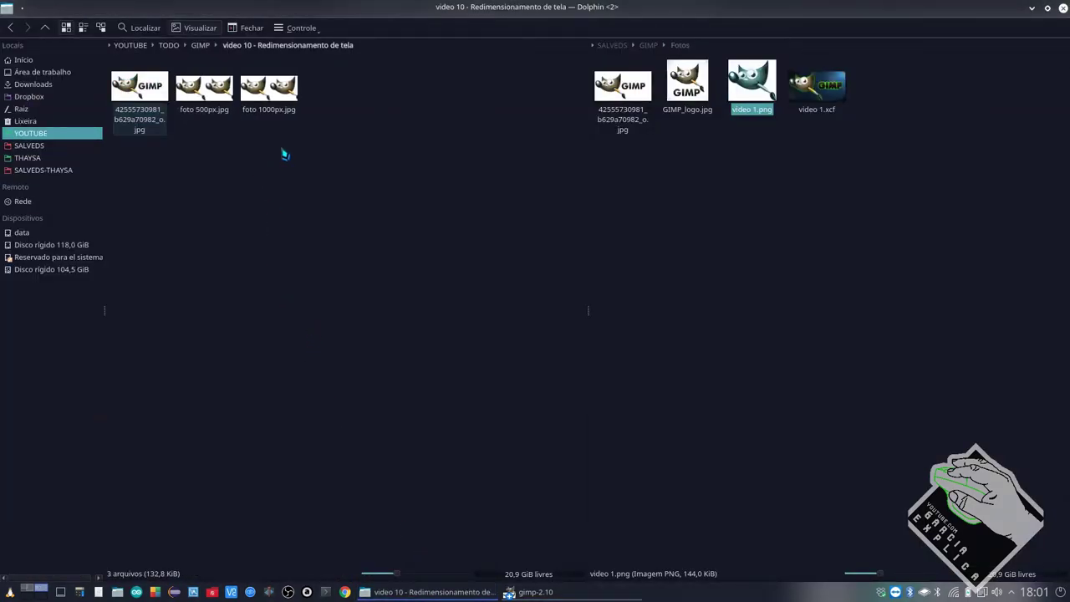
# Open foto 1000px.jpg in Gwenview and zoom in to inspect it
pyautogui.doubleClick(269, 88)
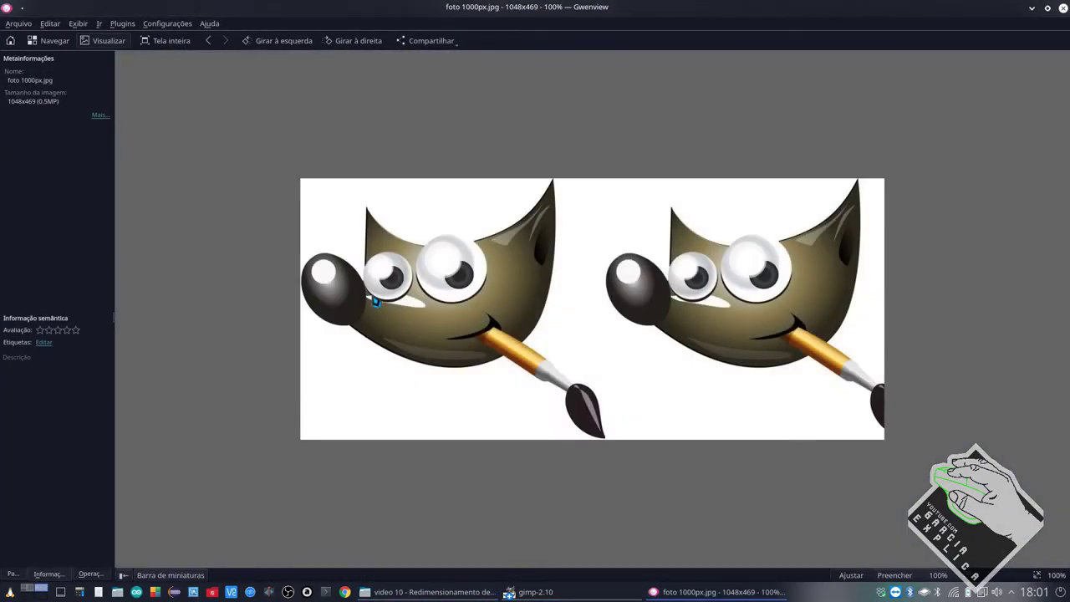
pyautogui.hotkey('ctrl', 'q')
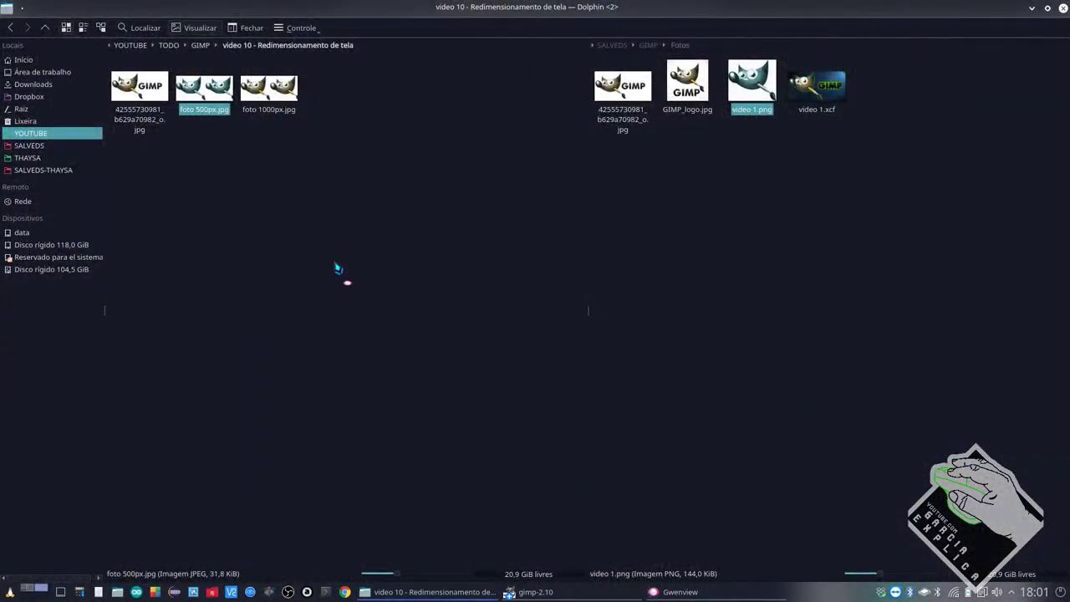
pyautogui.hotkey('ctrl', 'q')
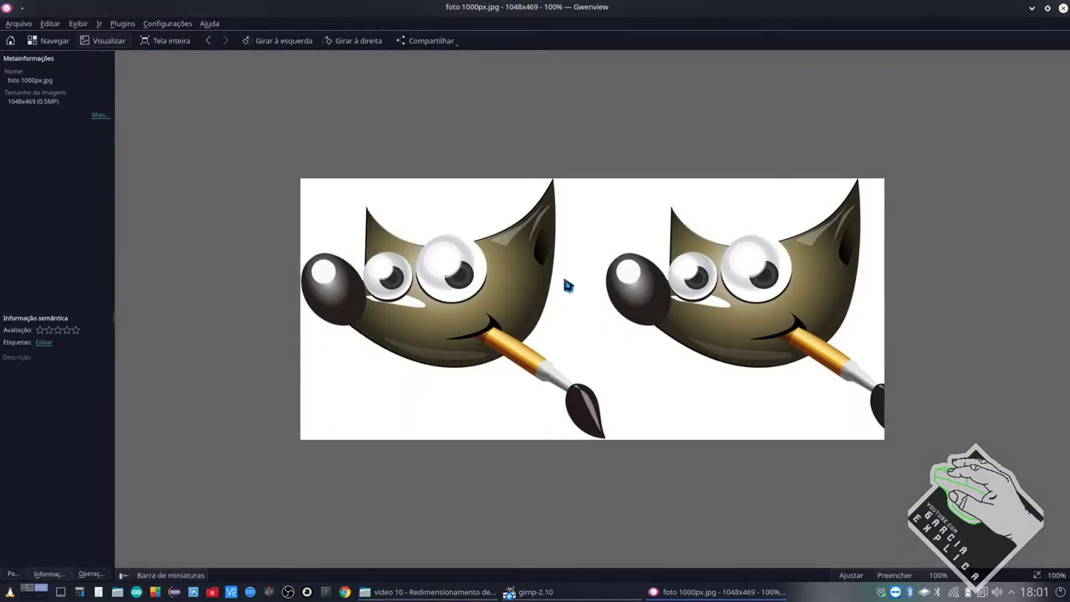
pyautogui.scroll(3, 558, 268)
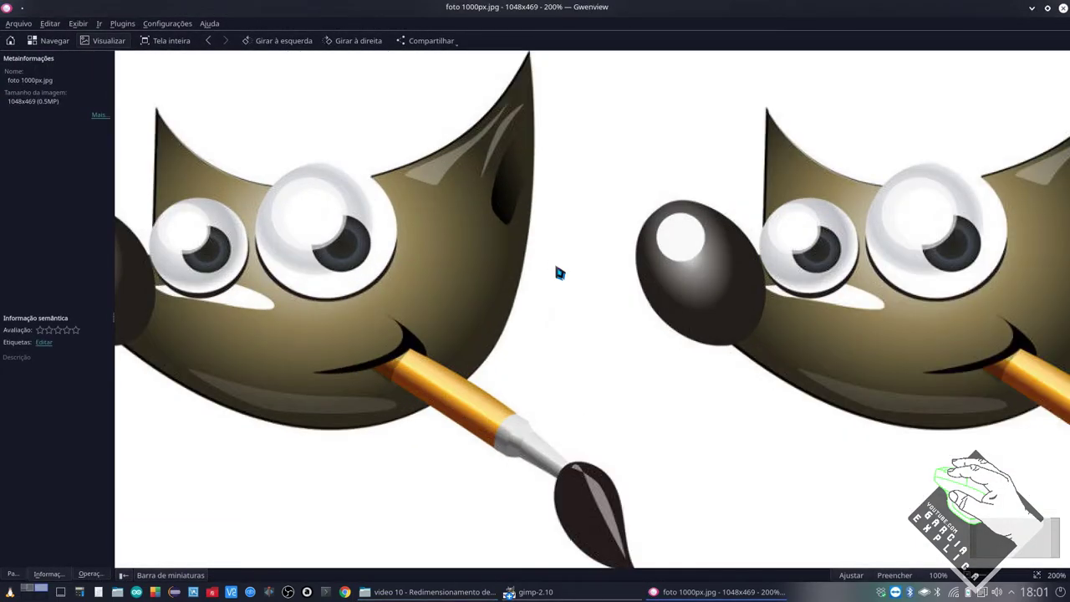
pyautogui.hscroll(2, 558, 273)
pyautogui.hscroll(-4, 539, 264)
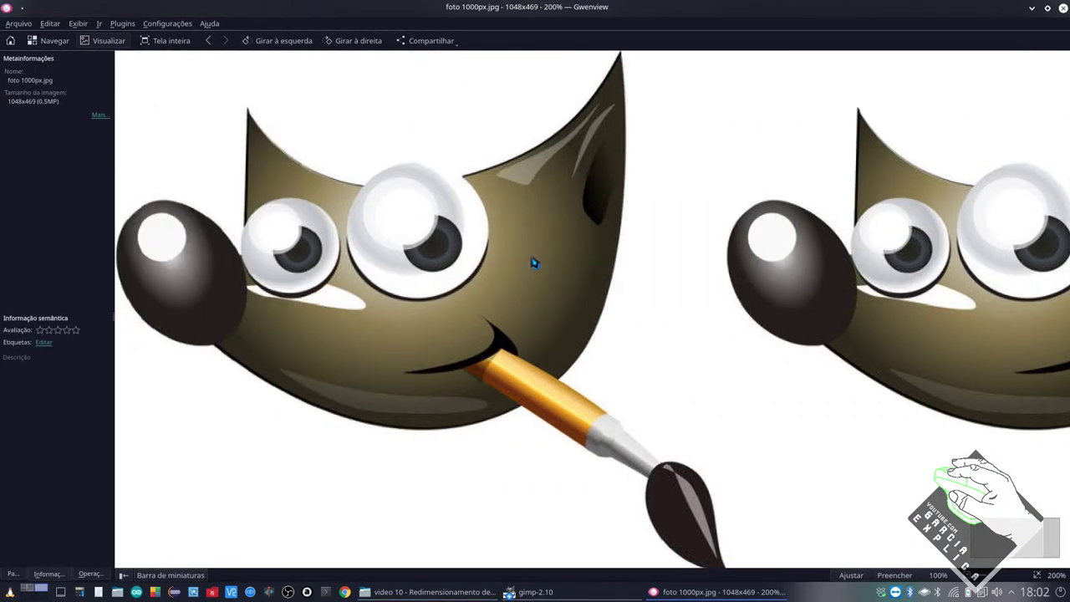
pyautogui.hscroll(2, 525, 259)
pyautogui.hscroll(2, 525, 251)
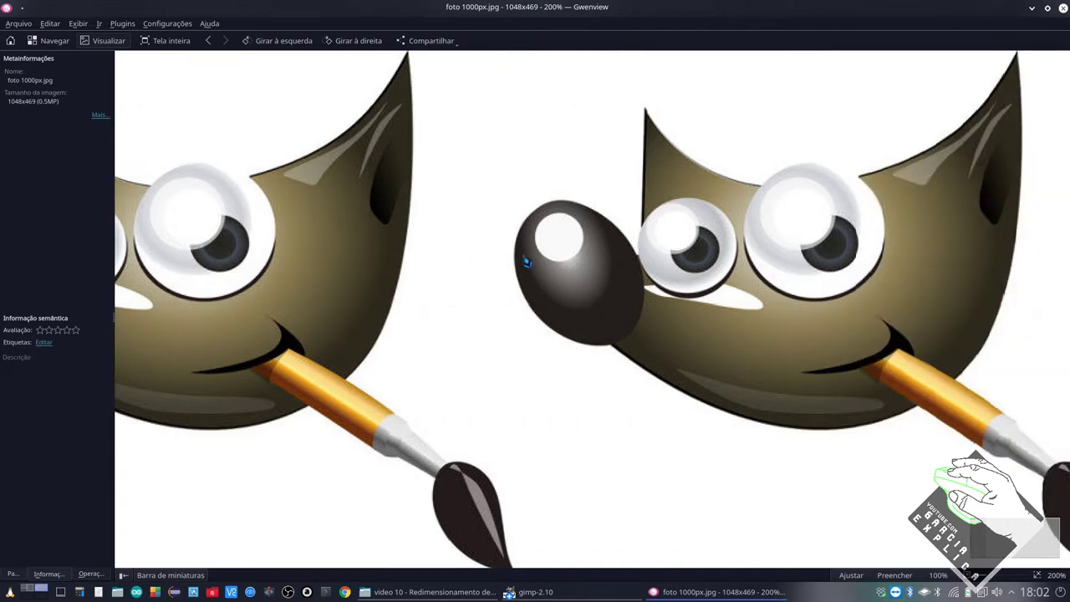
pyautogui.hscroll(-2, 518, 258)
pyautogui.hscroll(-2, 516, 253)
pyautogui.hscroll(2, 515, 250)
pyautogui.hscroll(2, 513, 252)
pyautogui.hotkey('ctrl', 'q')
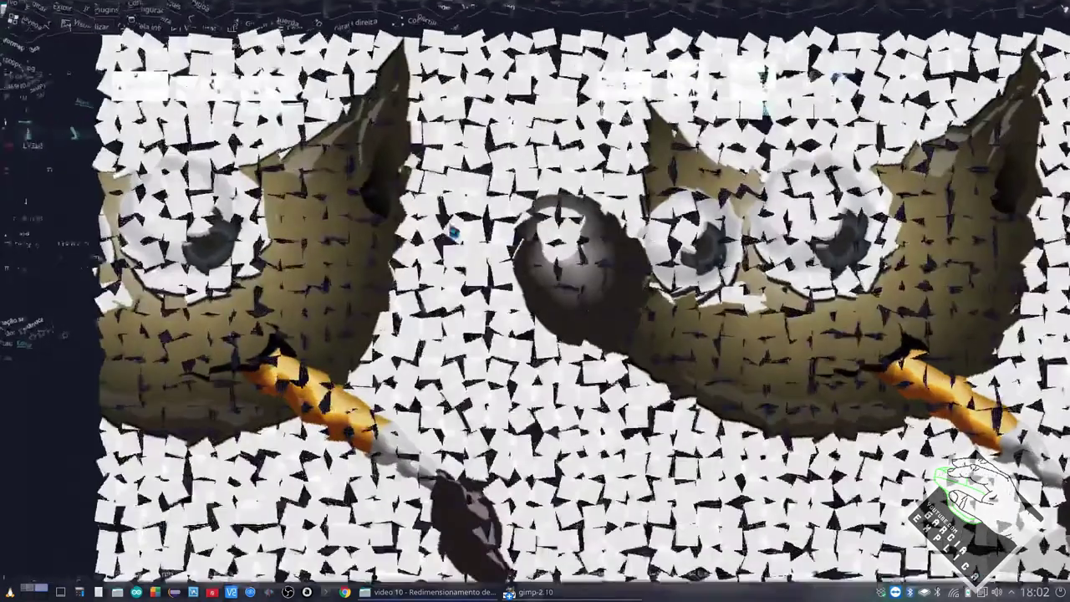
# Compare foto 500px.jpg and foto 1000px.jpg zoomed in, ending on foto 500px.jpg
pyautogui.press('Return')
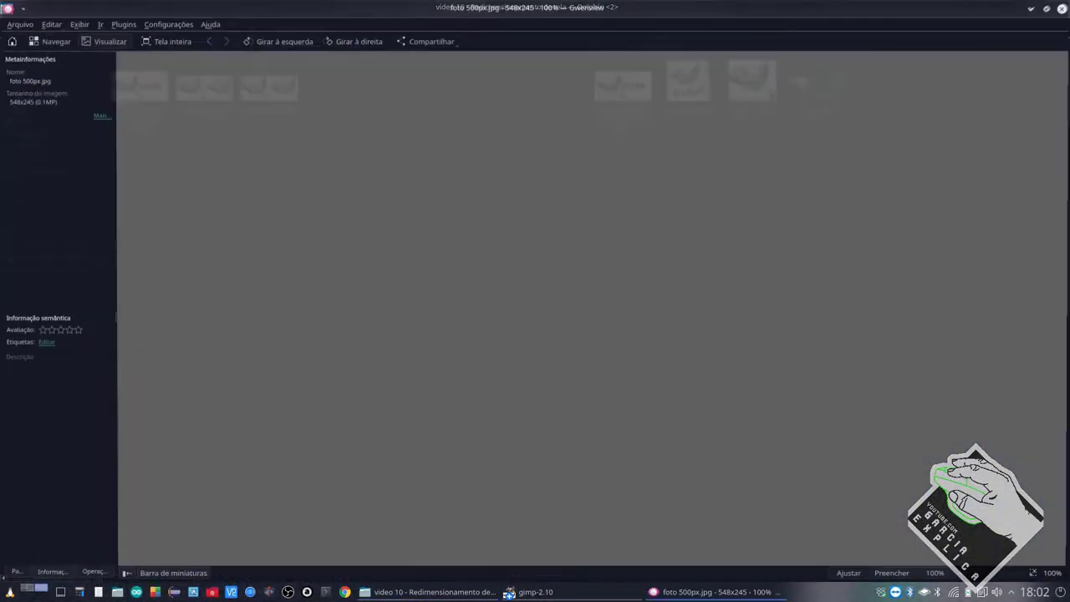
pyautogui.scroll(2, 516, 310)
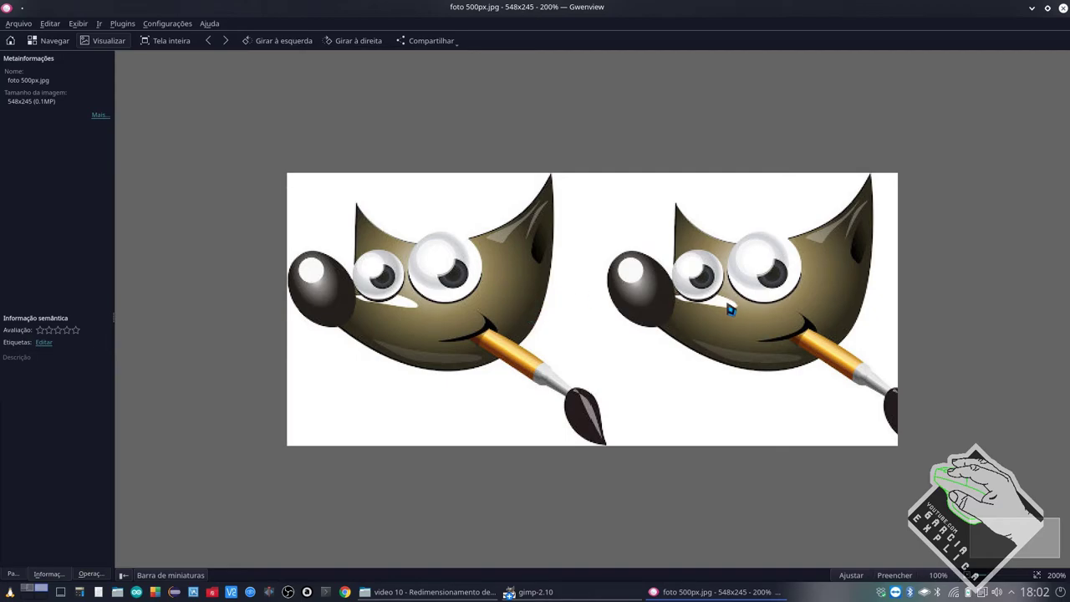
pyautogui.hotkey('ctrl', 'q')
pyautogui.press('Right')
pyautogui.press('Return')
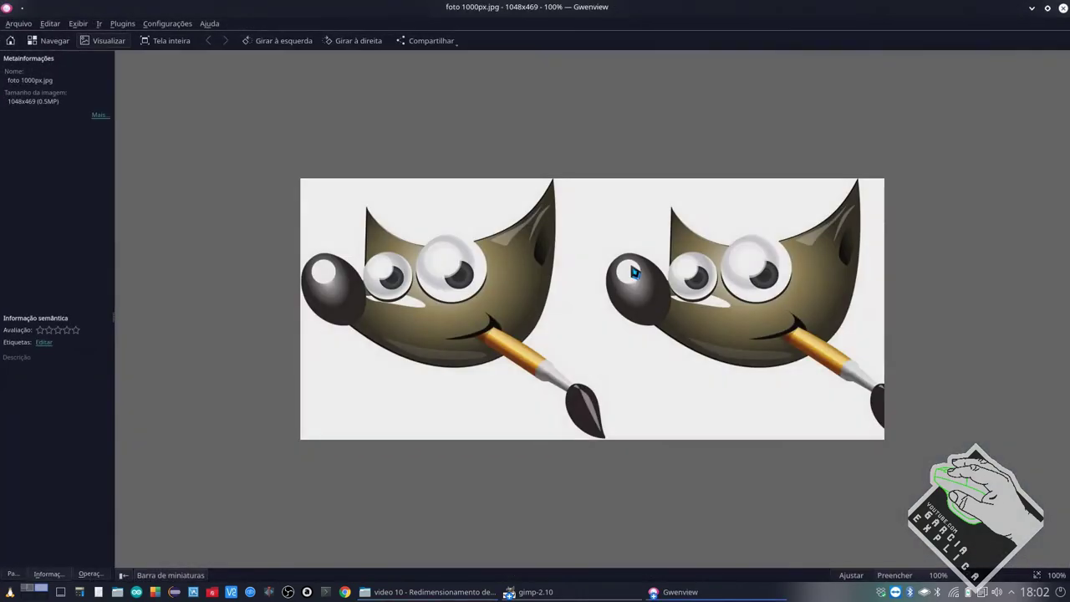
pyautogui.scroll(1, 634, 271)
pyautogui.scroll(1, 634, 272)
pyautogui.scroll(-1, 634, 272)
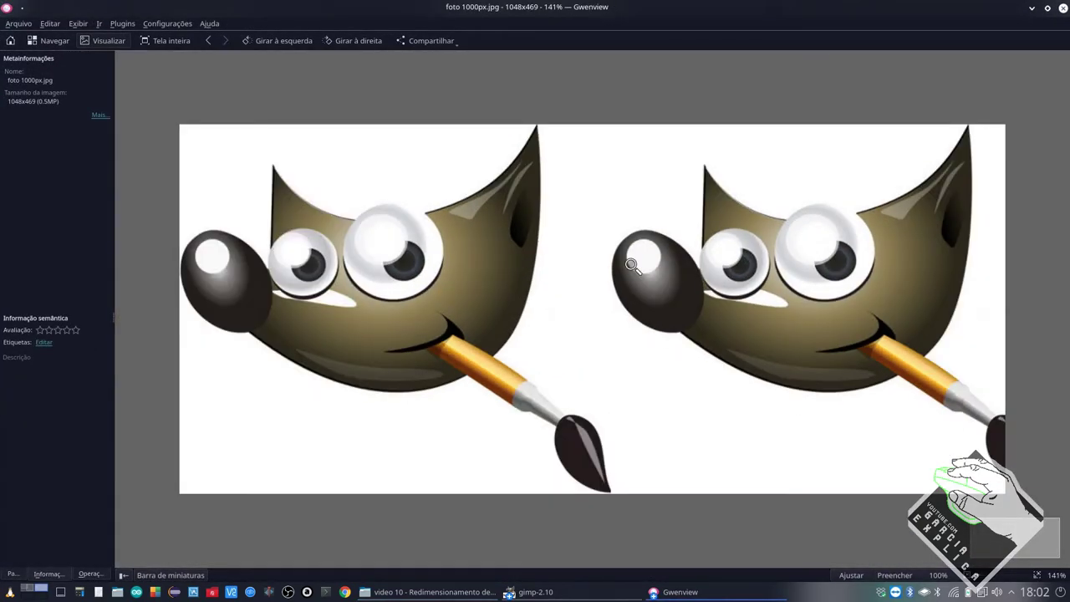
pyautogui.scroll(1, 631, 266)
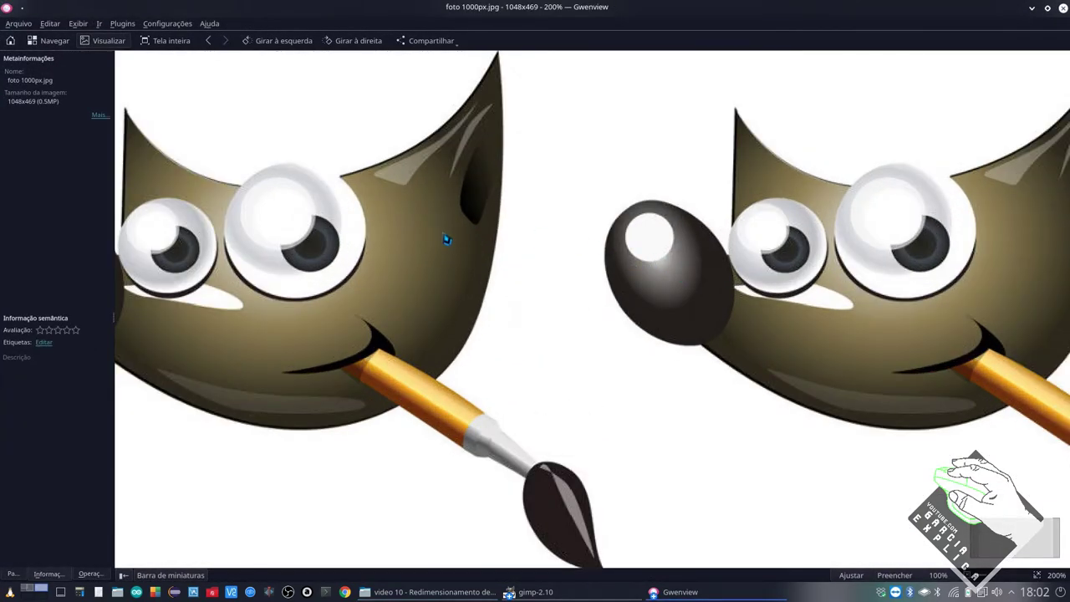
pyautogui.hotkey('ctrl', 'q')
pyautogui.press('Right')
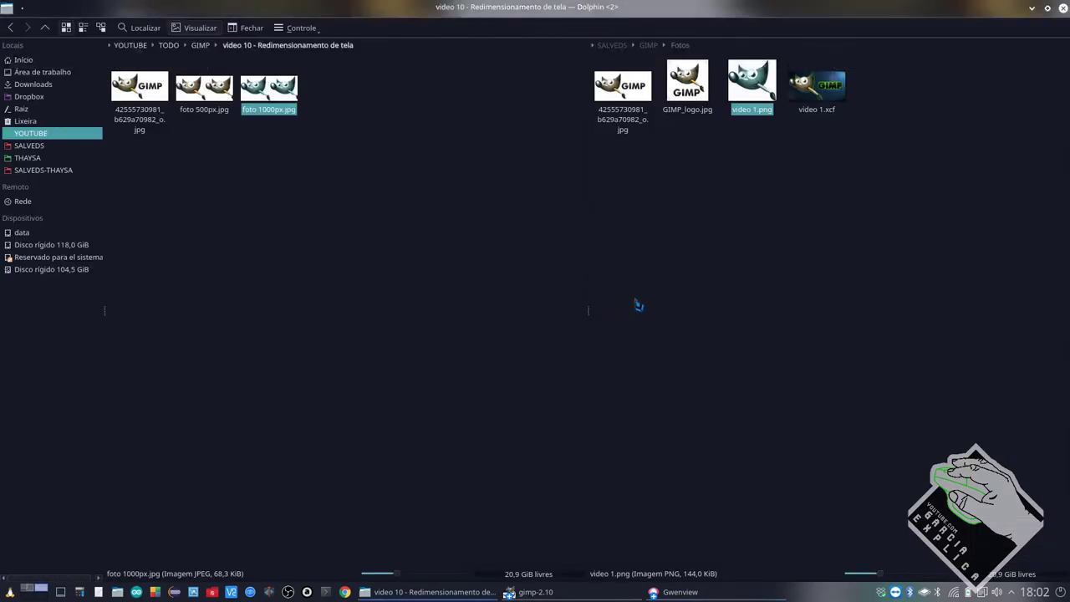
pyautogui.press('Return')
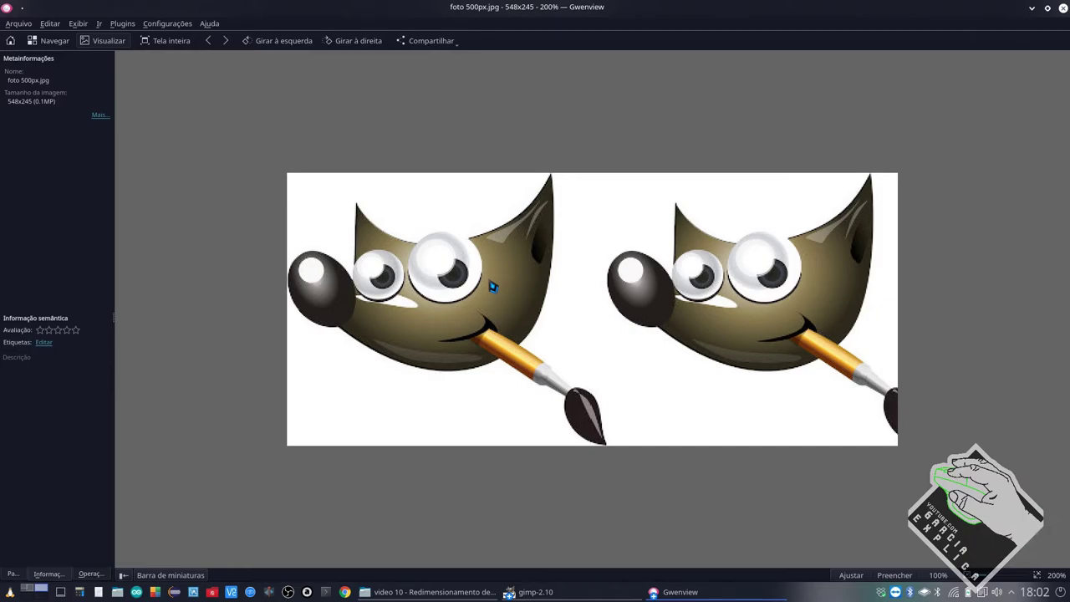
# Return to the GIMP window holding the 1048×469 two-mascot image
pyautogui.click(674, 592)
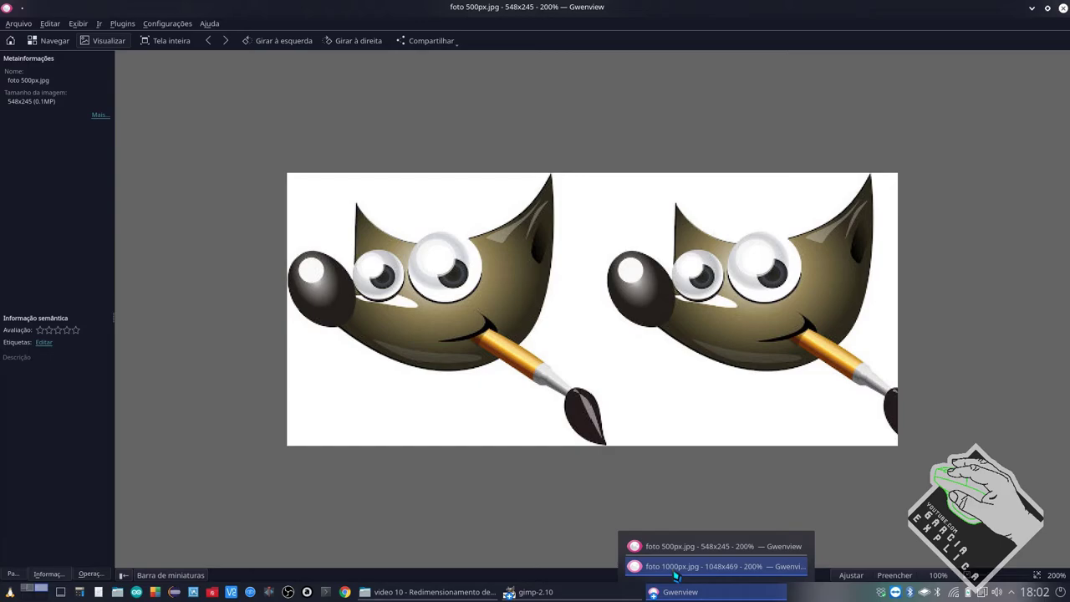
pyautogui.click(535, 592)
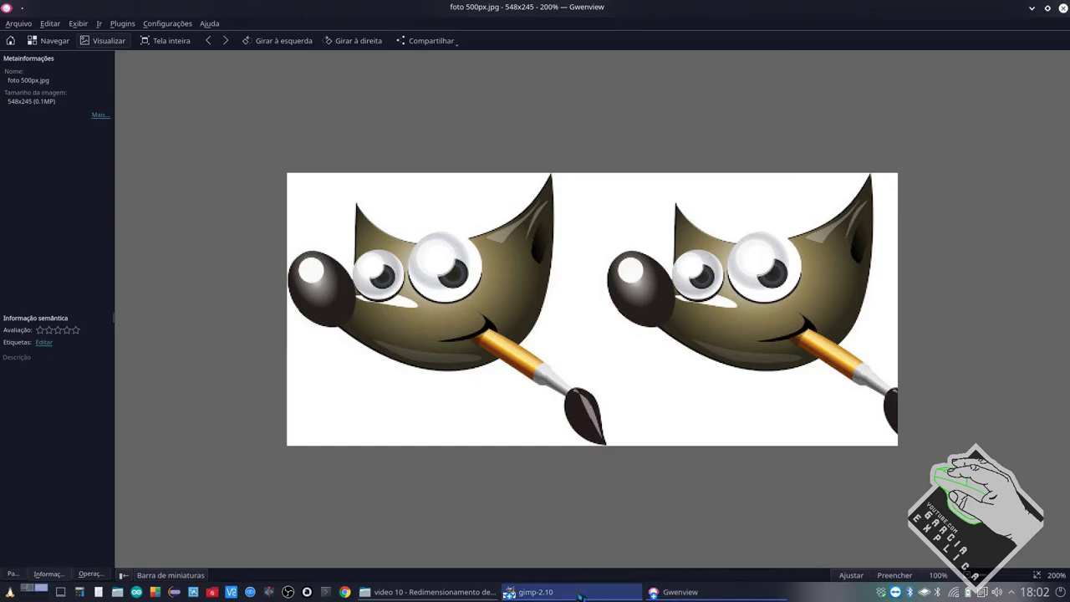
pyautogui.click(556, 546)
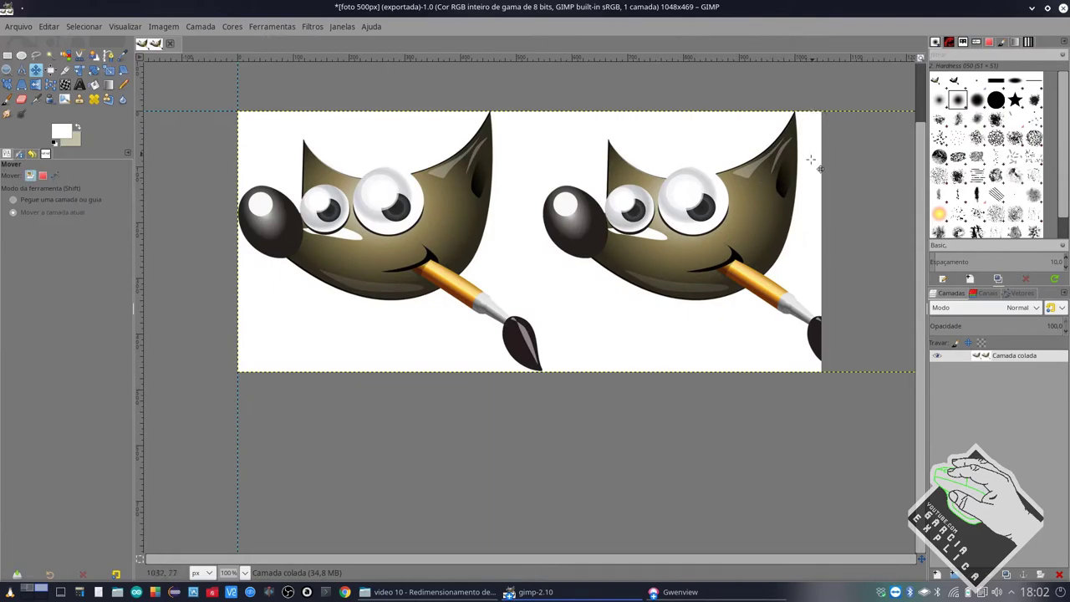
# Scale the two-mascot image up to 2048×917
pyautogui.rightClick(599, 178)
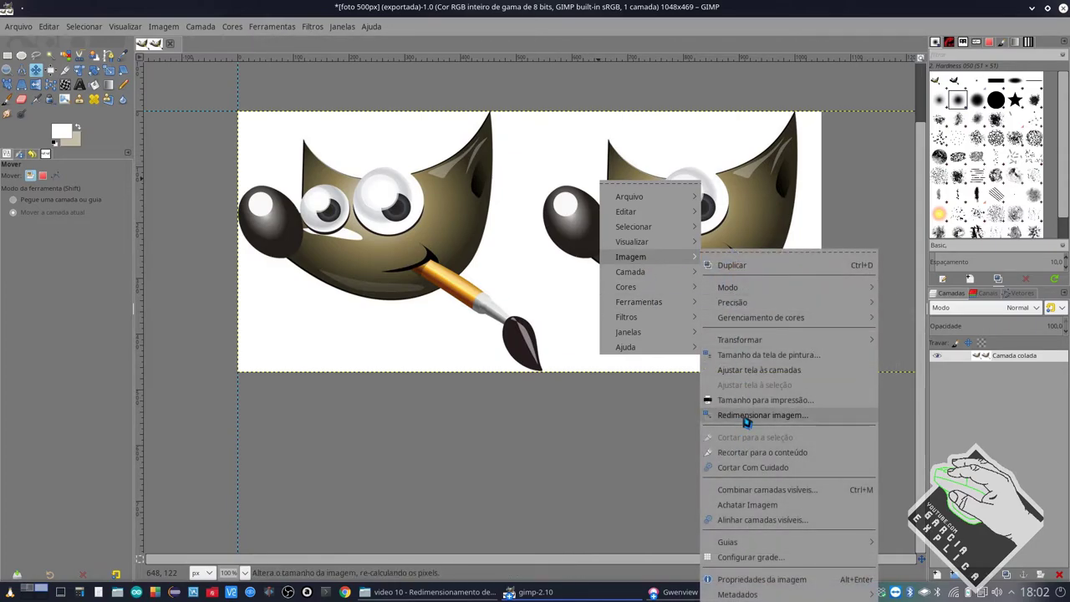
pyautogui.click(747, 418)
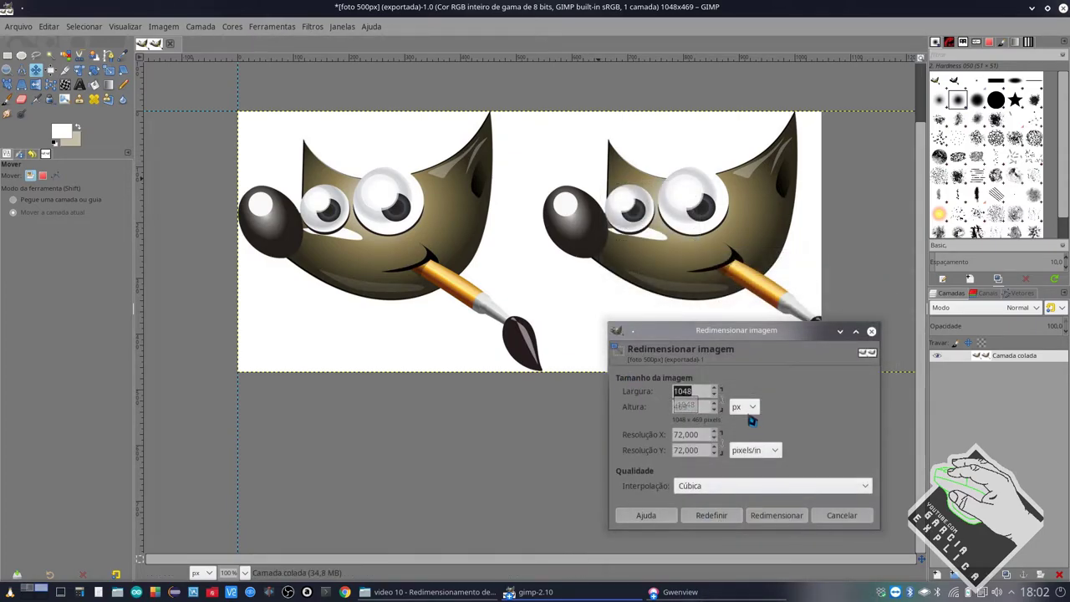
pyautogui.click(692, 392)
pyautogui.write('2048')
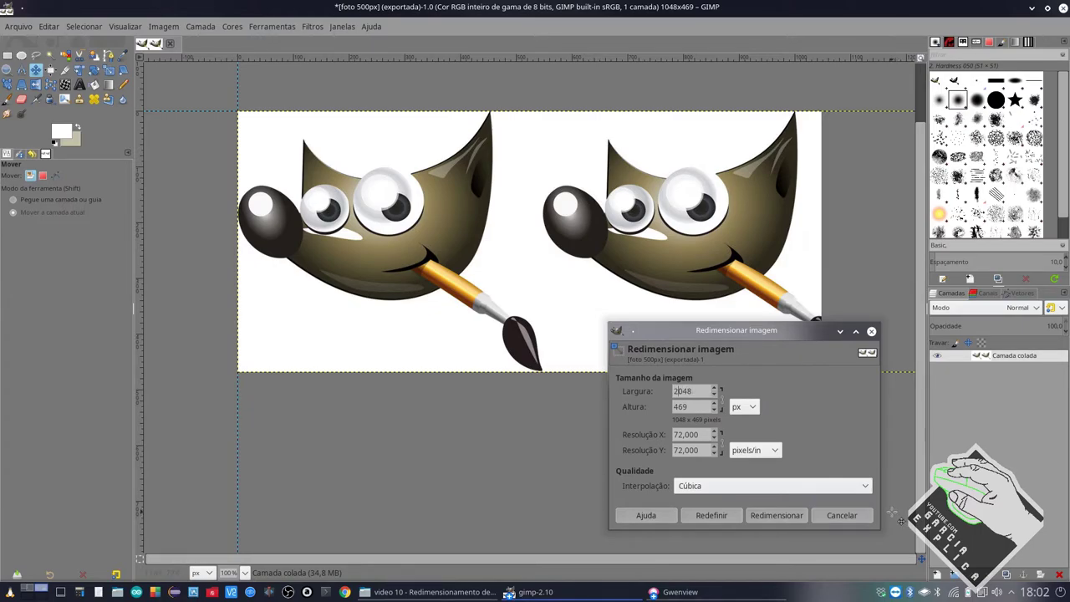
pyautogui.click(790, 520)
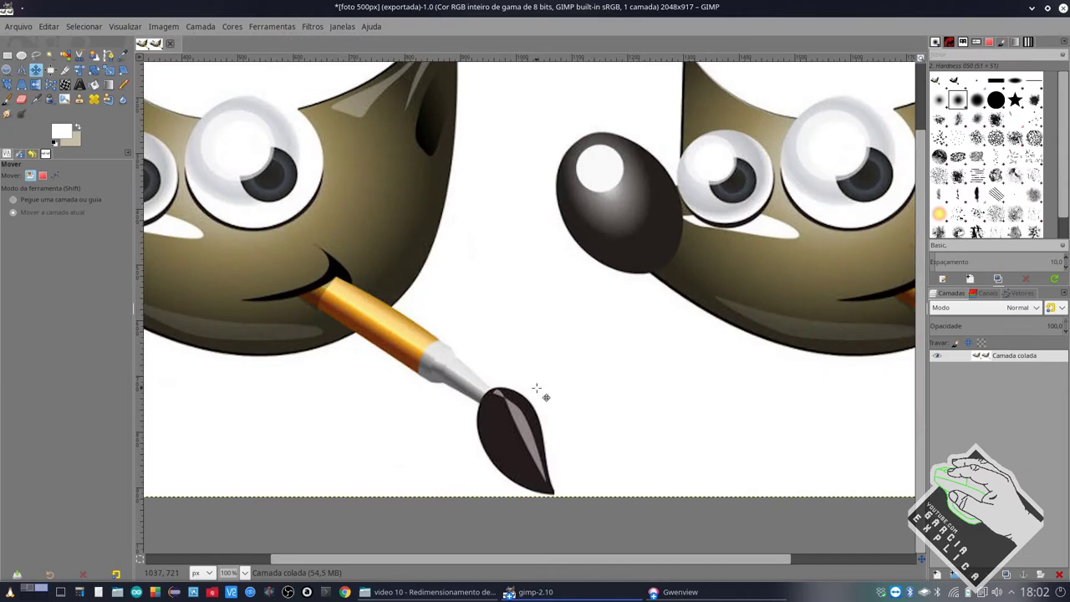
# Export it as 'foto 2000px.jpg' at JPEG quality 90
pyautogui.click(22, 27)
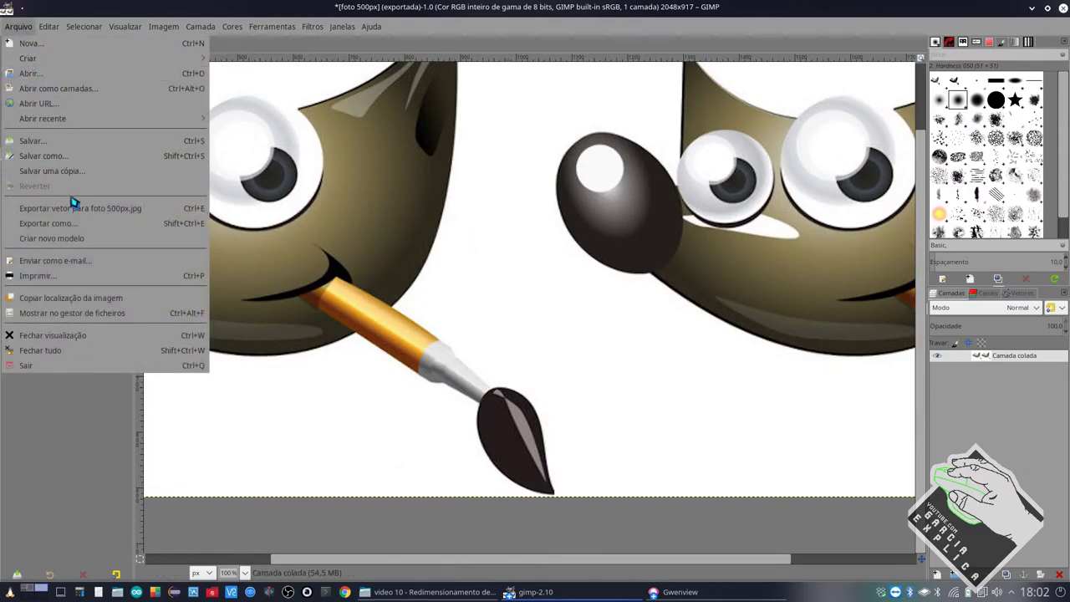
pyautogui.click(47, 223)
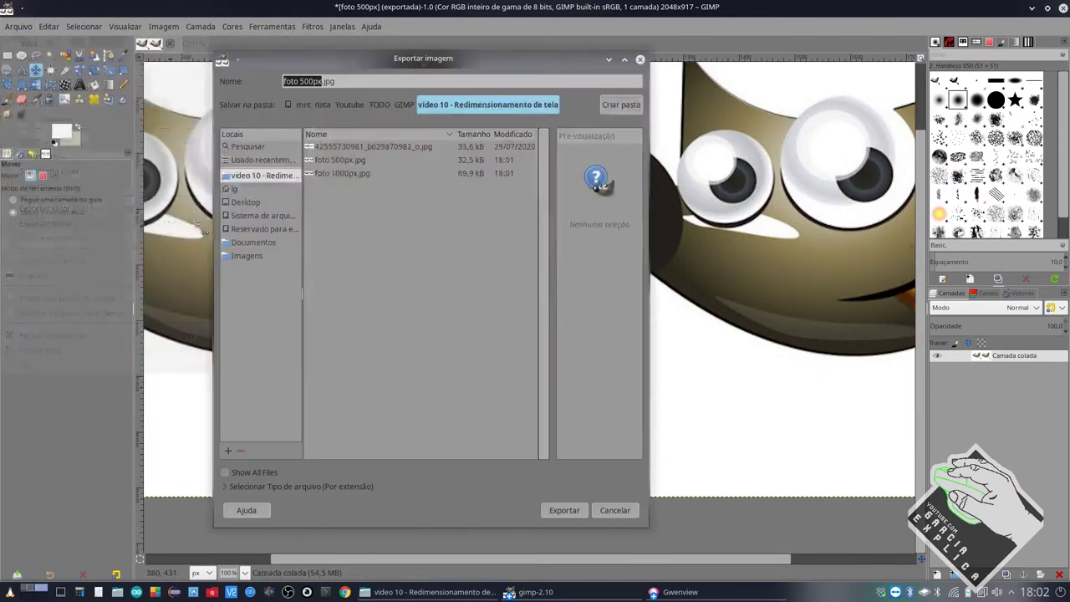
pyautogui.click(302, 82)
pyautogui.press('BackSpace')
pyautogui.write('20')
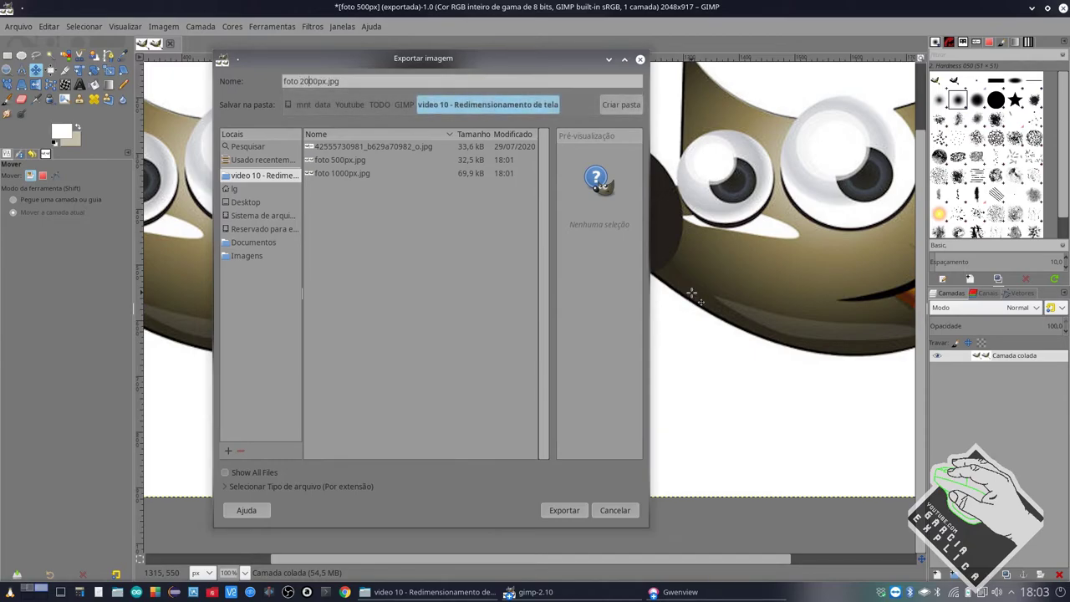
pyautogui.click(564, 510)
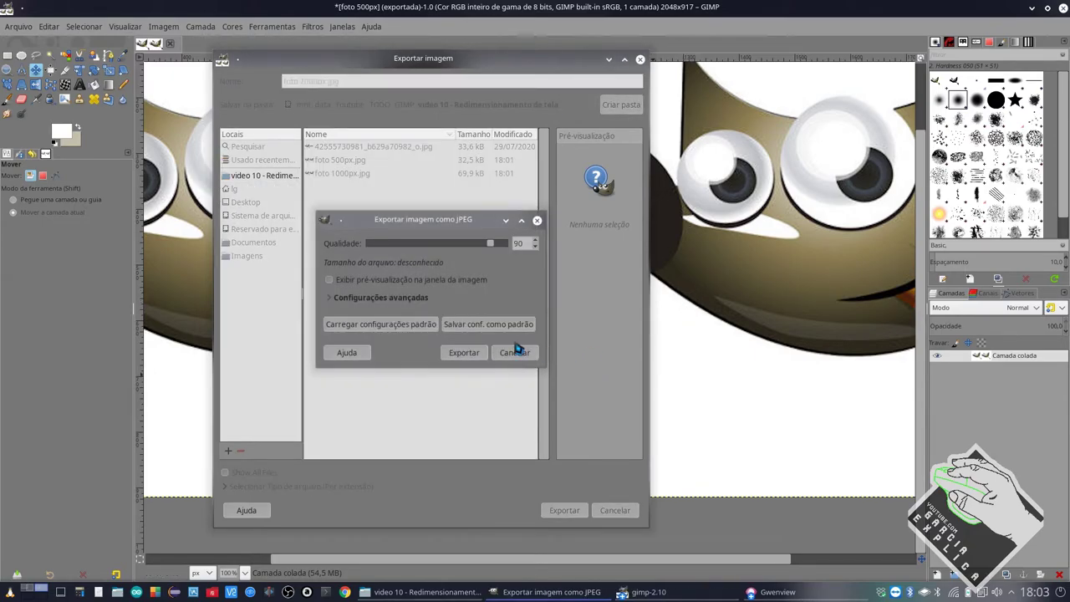
pyautogui.click(466, 353)
# Open foto 2000px.jpg in Gwenview and zoom in to 200%
pyautogui.click(423, 592)
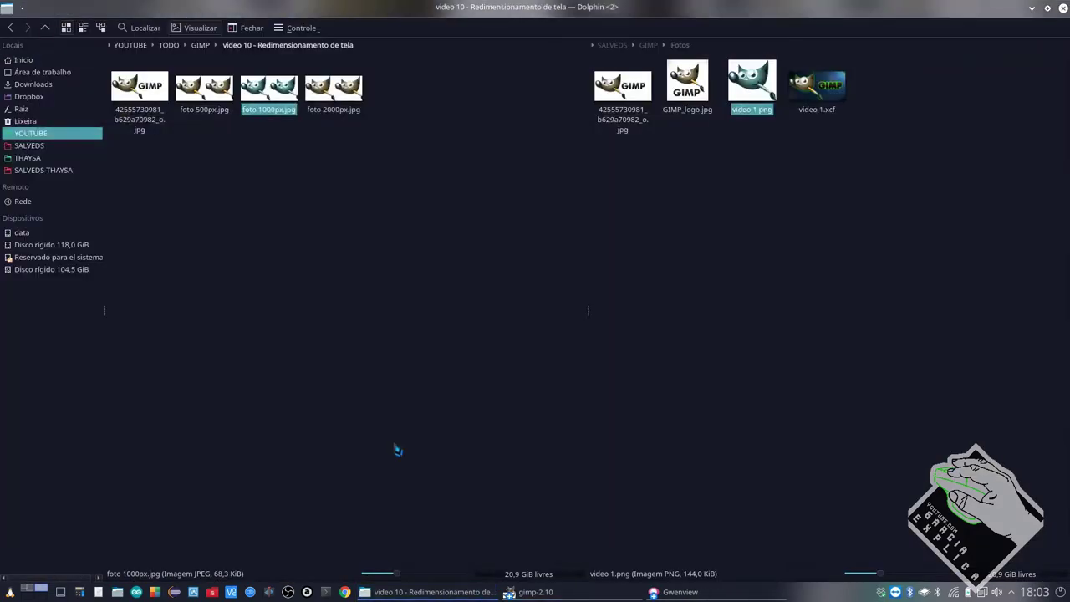
pyautogui.click(339, 96)
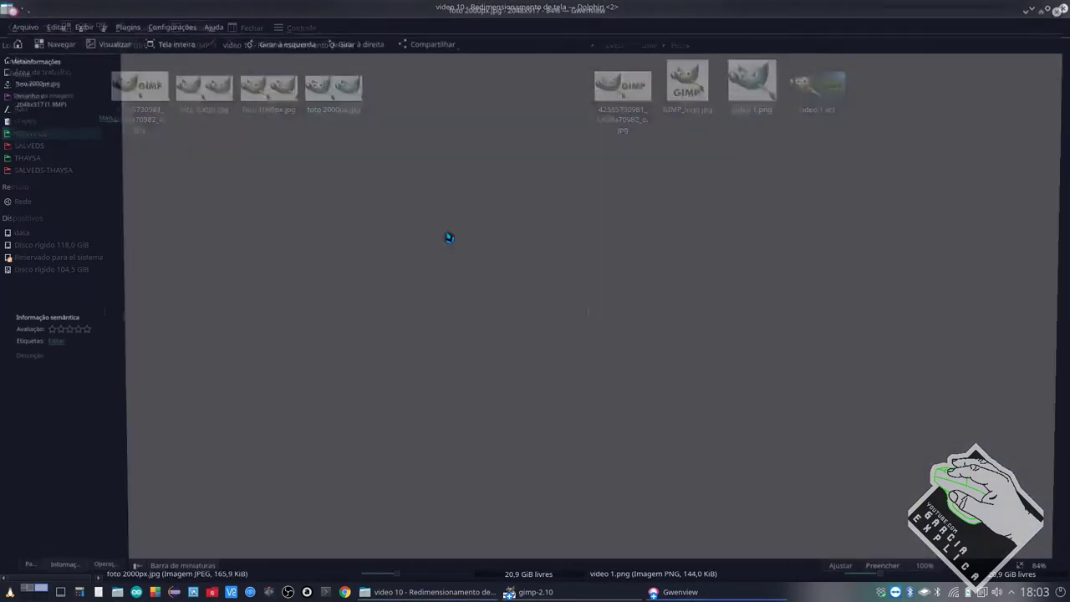
pyautogui.scroll(2, 478, 243)
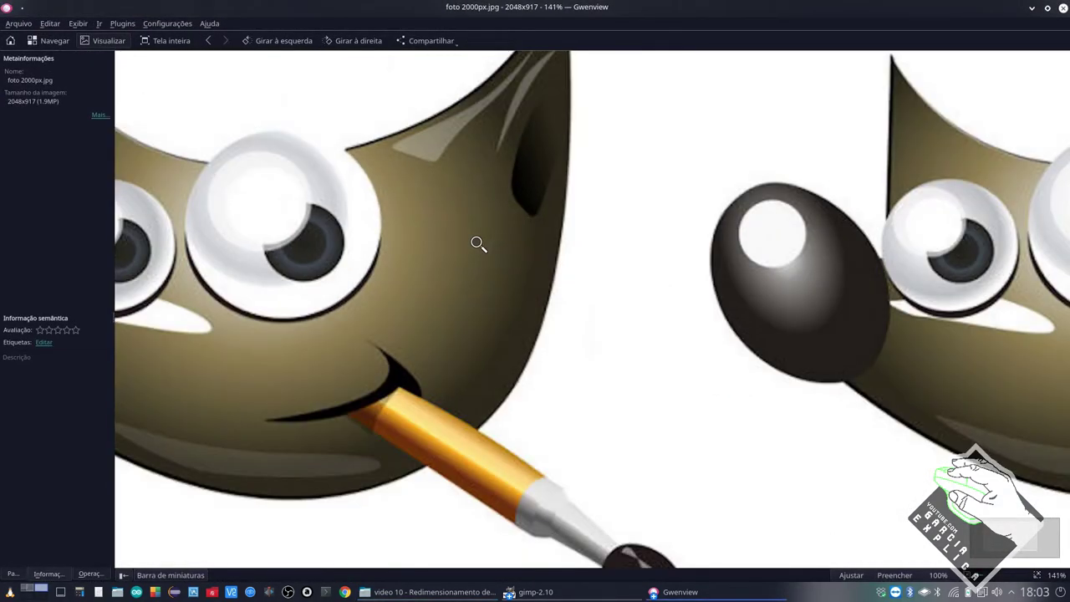
pyautogui.scroll(2, 479, 243)
pyautogui.hscroll(-2, 481, 249)
pyautogui.hscroll(-2, 481, 249)
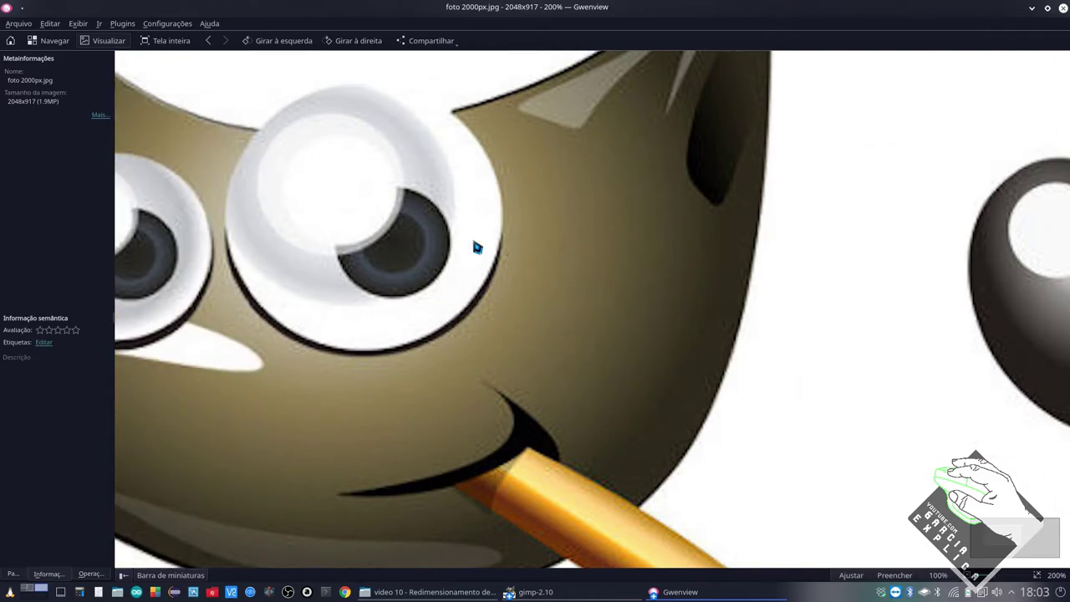
pyautogui.hscroll(-4, 477, 244)
pyautogui.hscroll(-2, 474, 242)
pyautogui.hscroll(1, 474, 241)
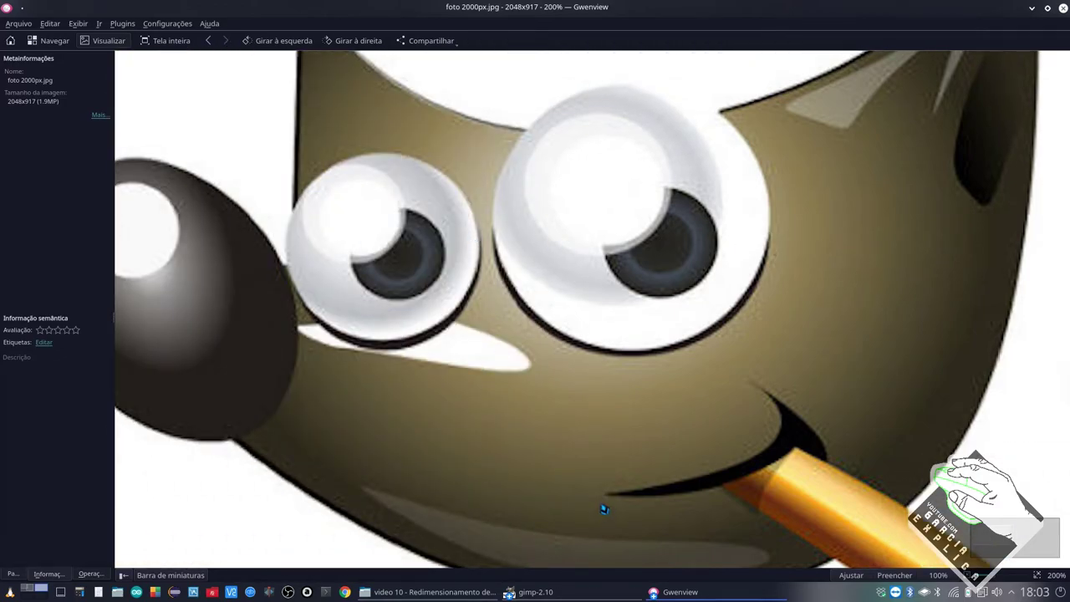
pyautogui.hotkey('alt', 'Tab')
pyautogui.hotkey('alt', 'Tab')
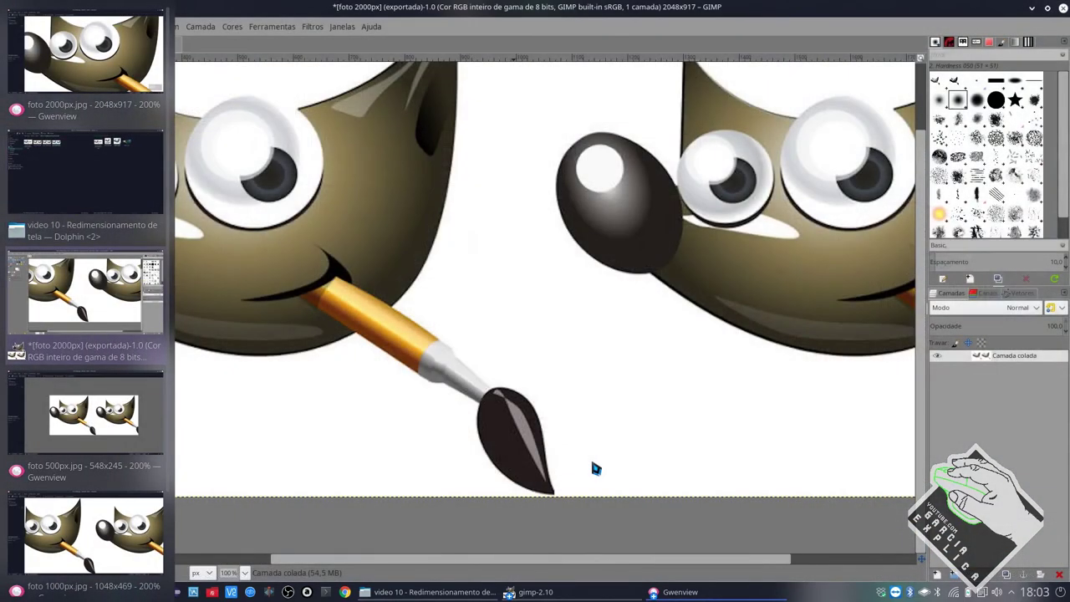
pyautogui.hotkey('alt', 'Tab')
pyautogui.hotkey('alt', 'Tab')
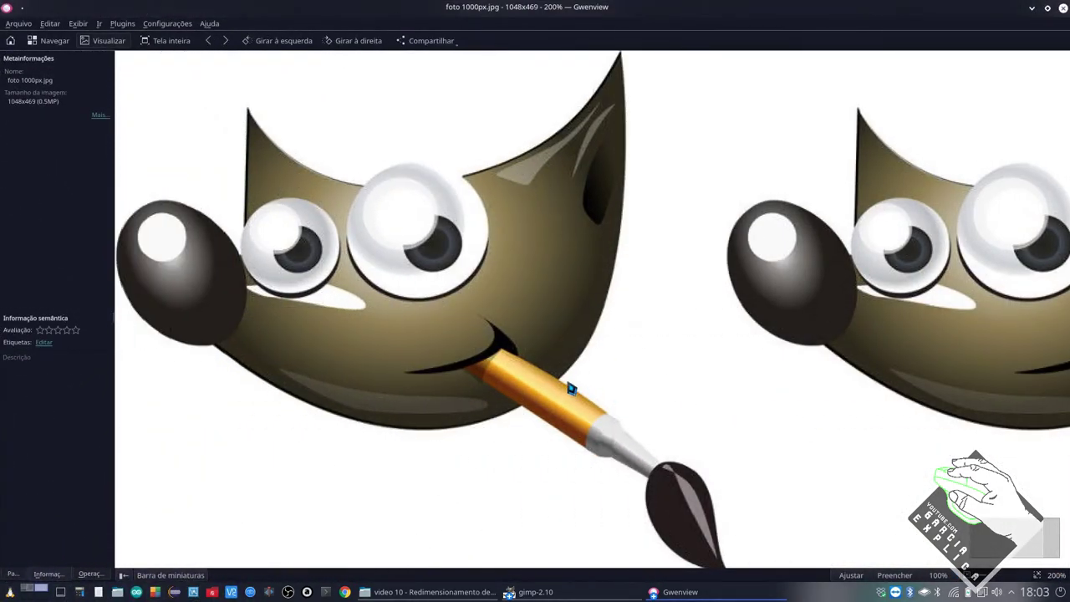
# Flip between foto 2000px.jpg and foto 1000px.jpg, zooming in on details
pyautogui.press('space')
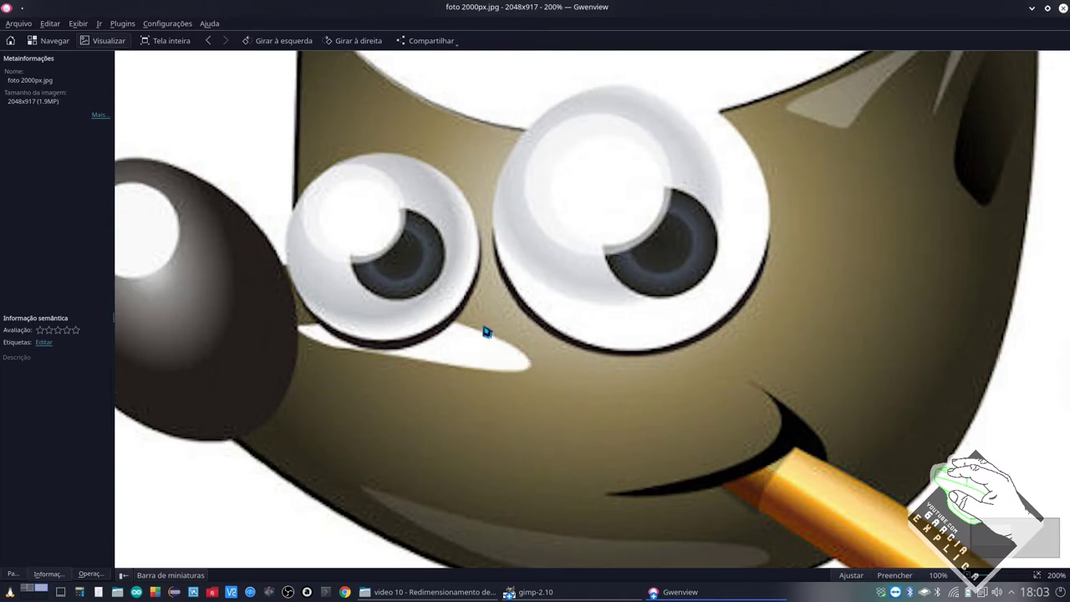
pyautogui.press('BackSpace')
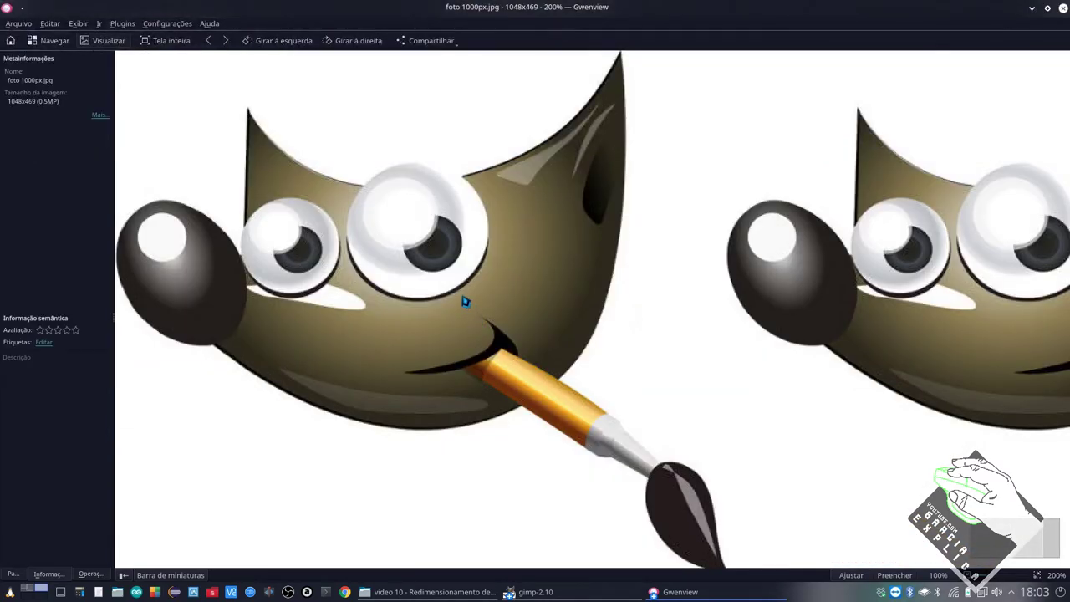
pyautogui.press('space')
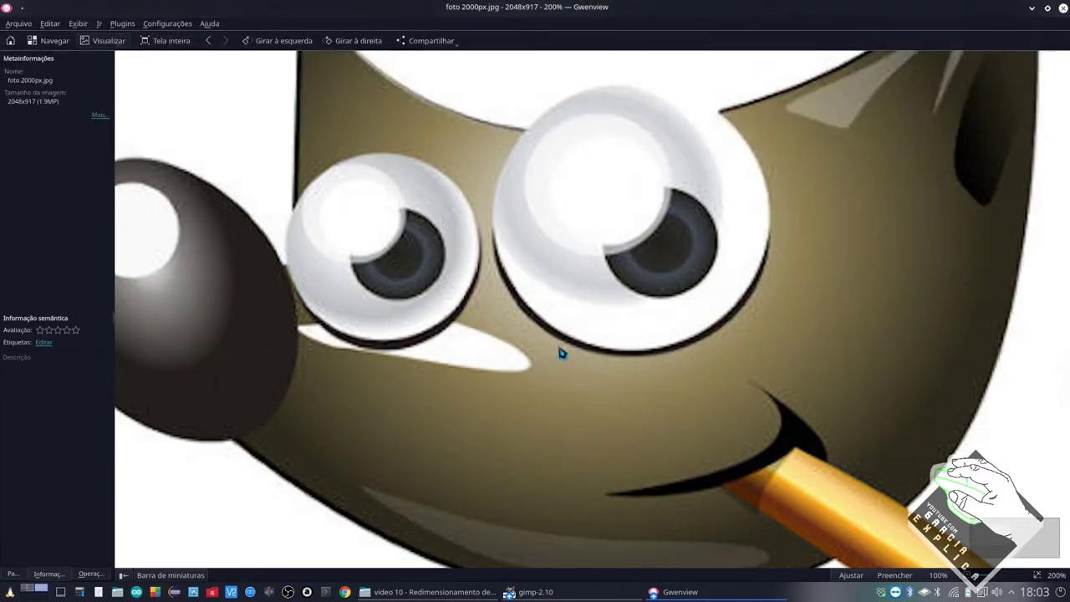
pyautogui.press('BackSpace')
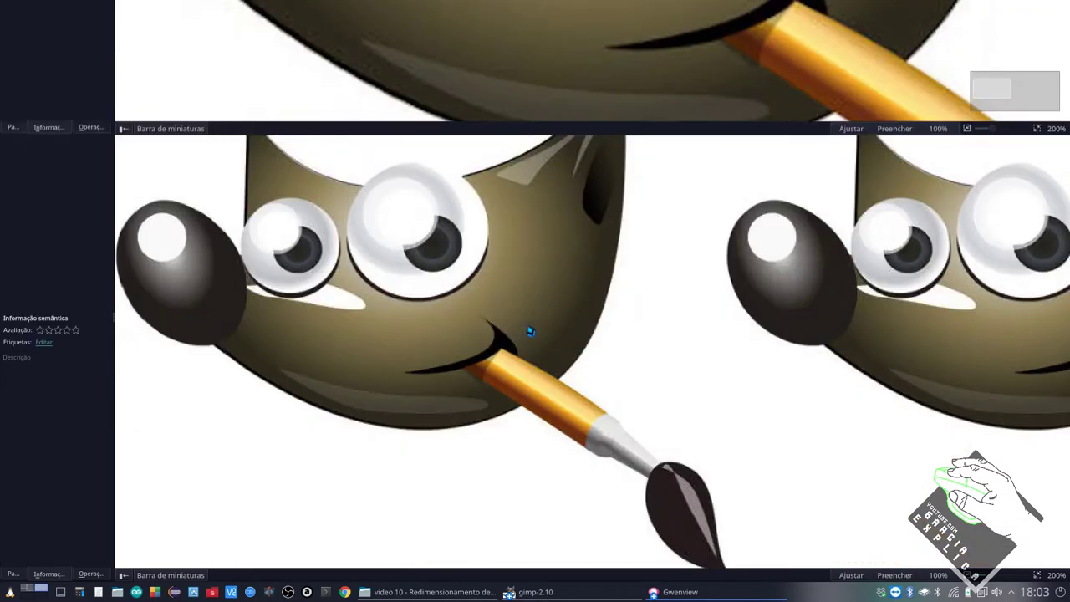
pyautogui.scroll(1, 436, 287)
pyautogui.scroll(2, 436, 286)
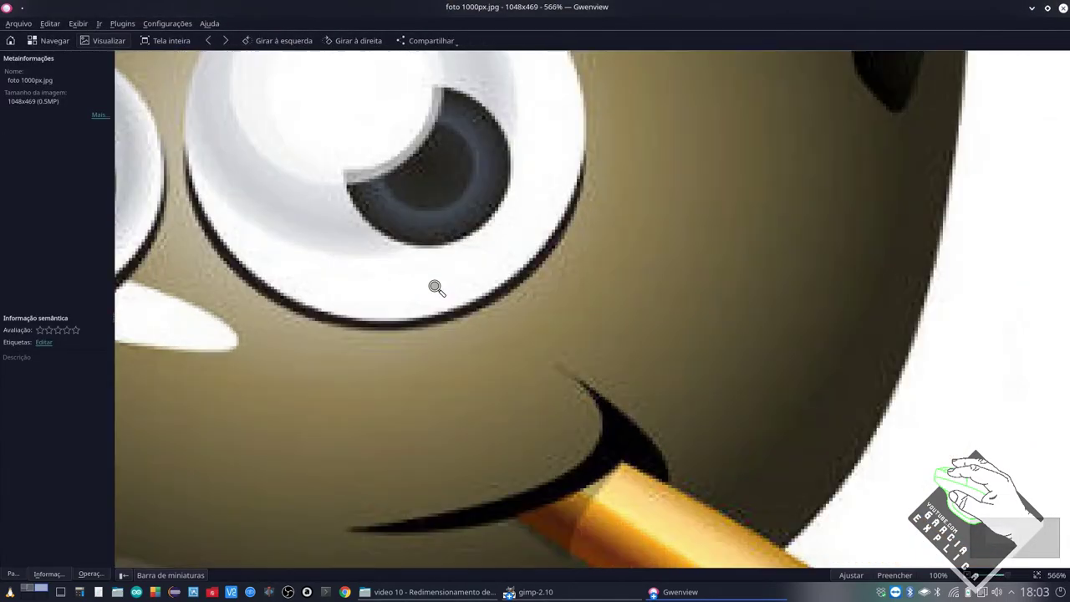
pyautogui.scroll(-1, 438, 289)
pyautogui.scroll(-1, 437, 291)
pyautogui.scroll(1, 425, 290)
pyautogui.scroll(1, 422, 287)
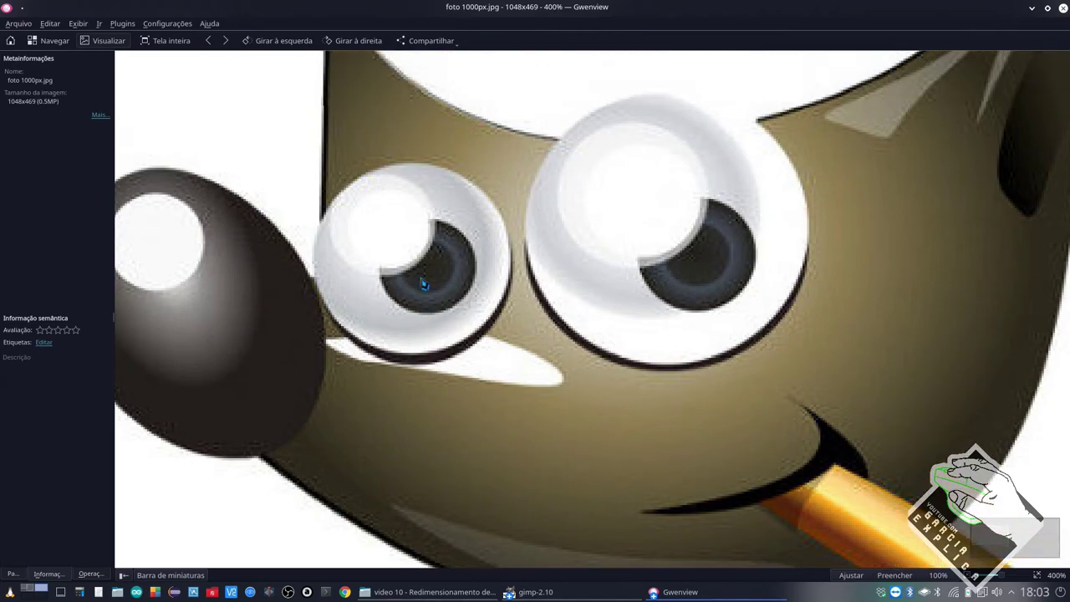
pyautogui.hscroll(1, 424, 285)
pyautogui.hscroll(-1, 424, 285)
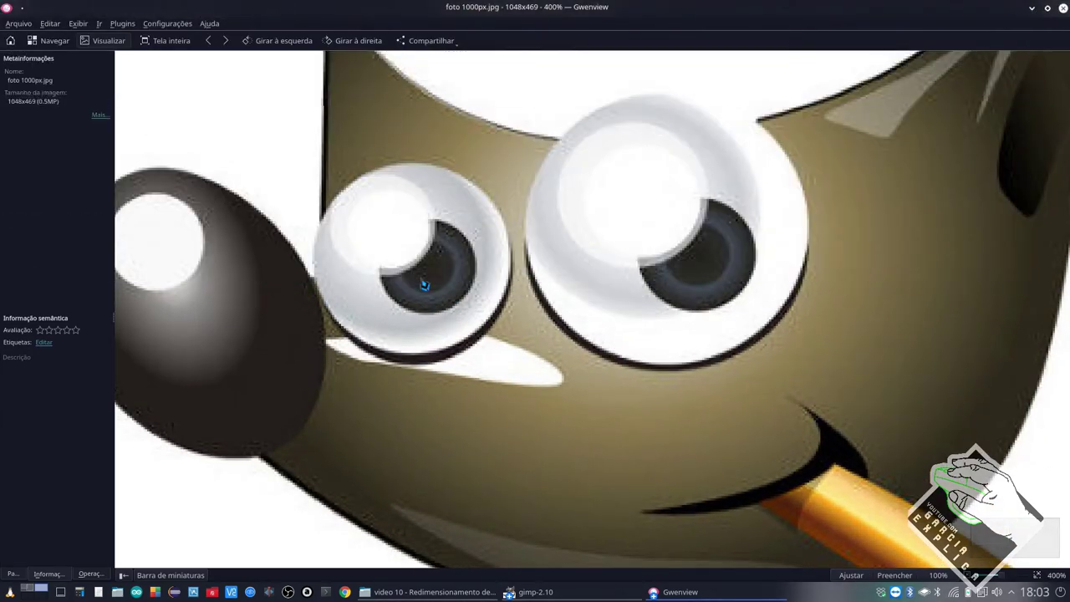
pyautogui.hscroll(1, 424, 286)
# Keep alternating the two images at 400%, ending on foto 1000px.jpg
pyautogui.press('space')
pyautogui.press('BackSpace')
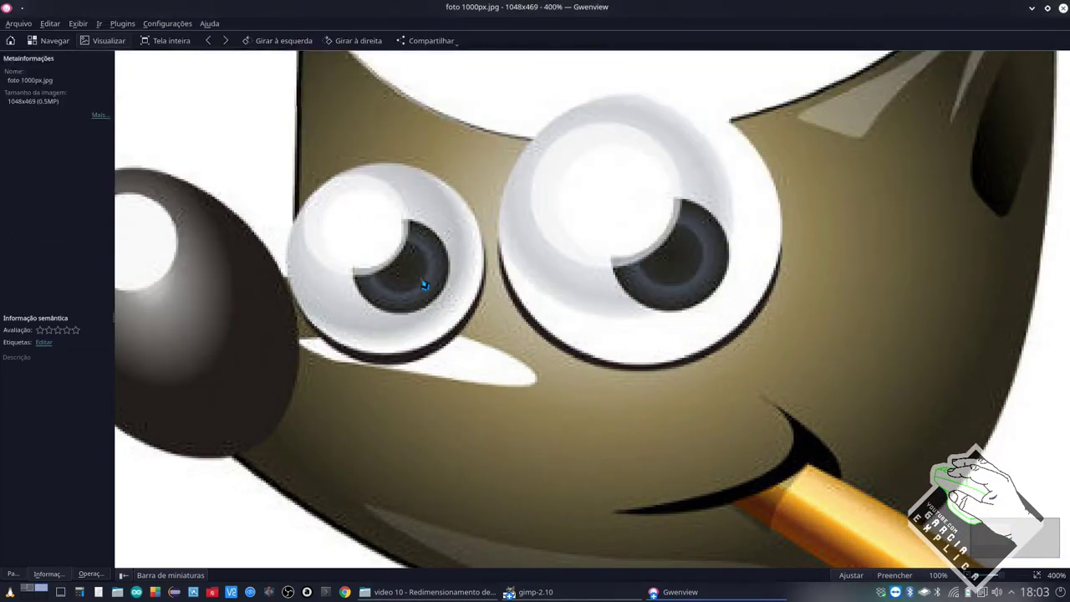
pyautogui.press('space')
pyautogui.press('BackSpace')
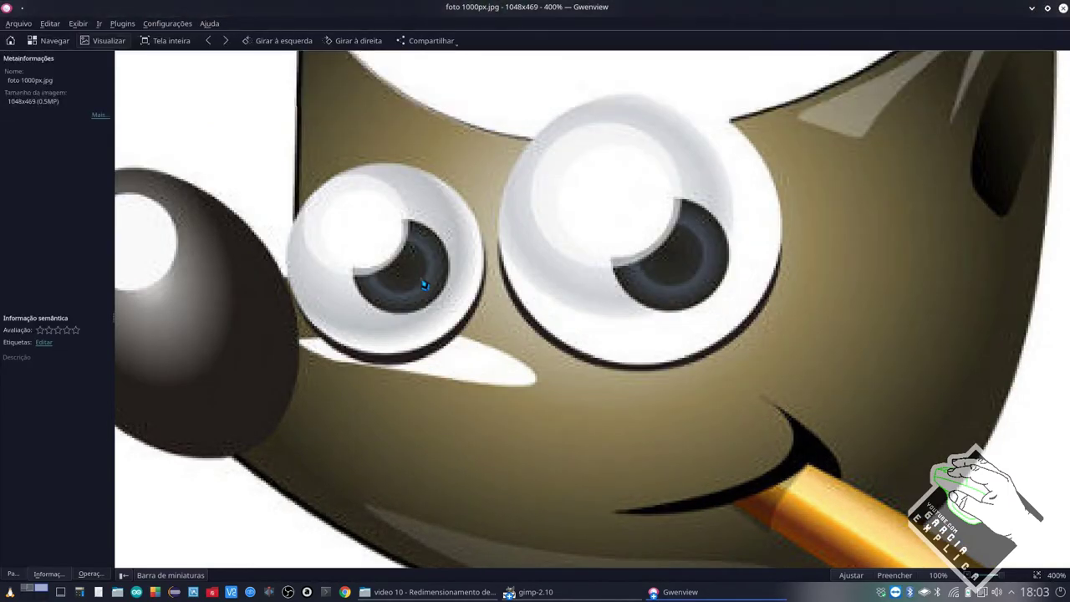
pyautogui.scroll(-1, 424, 285)
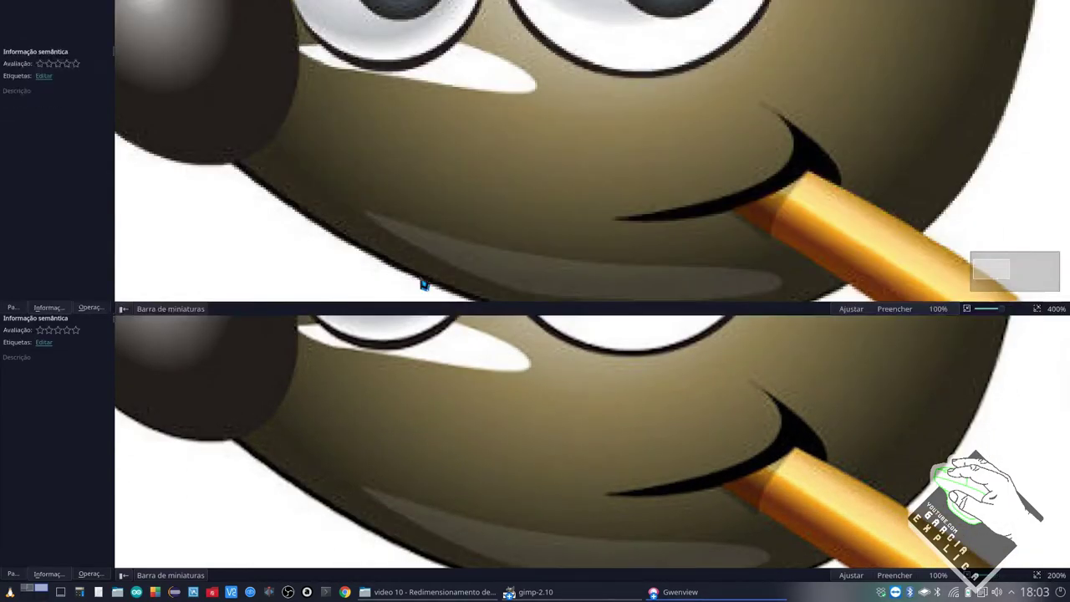
pyautogui.press('space')
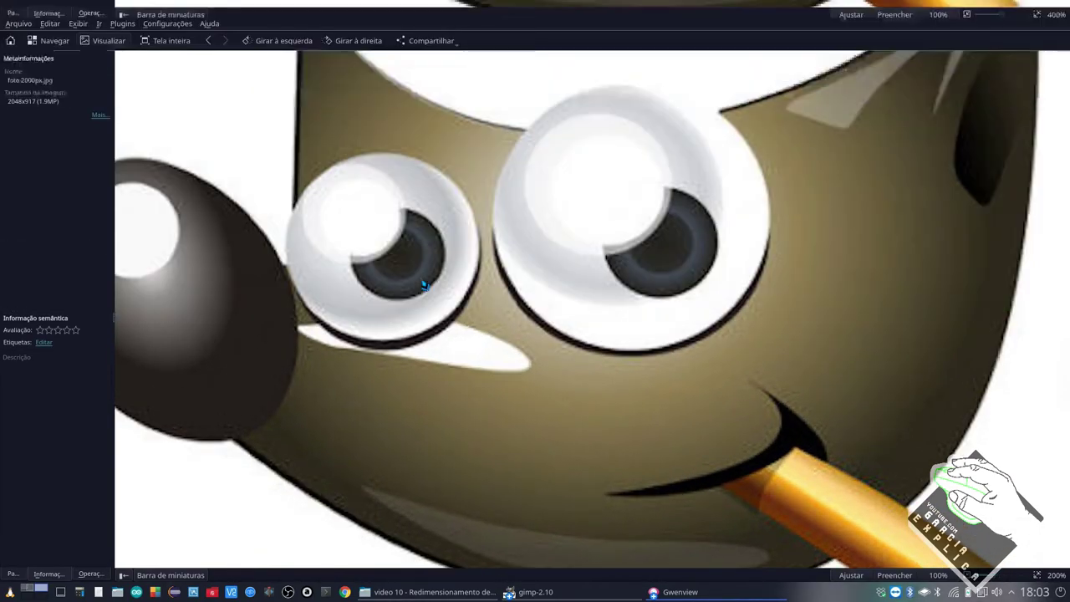
pyautogui.press('BackSpace')
# Switch to the foto 500px.jpg viewer and zoom to 800% on the pixelated eyes
pyautogui.hotkey('alt', 'Tab')
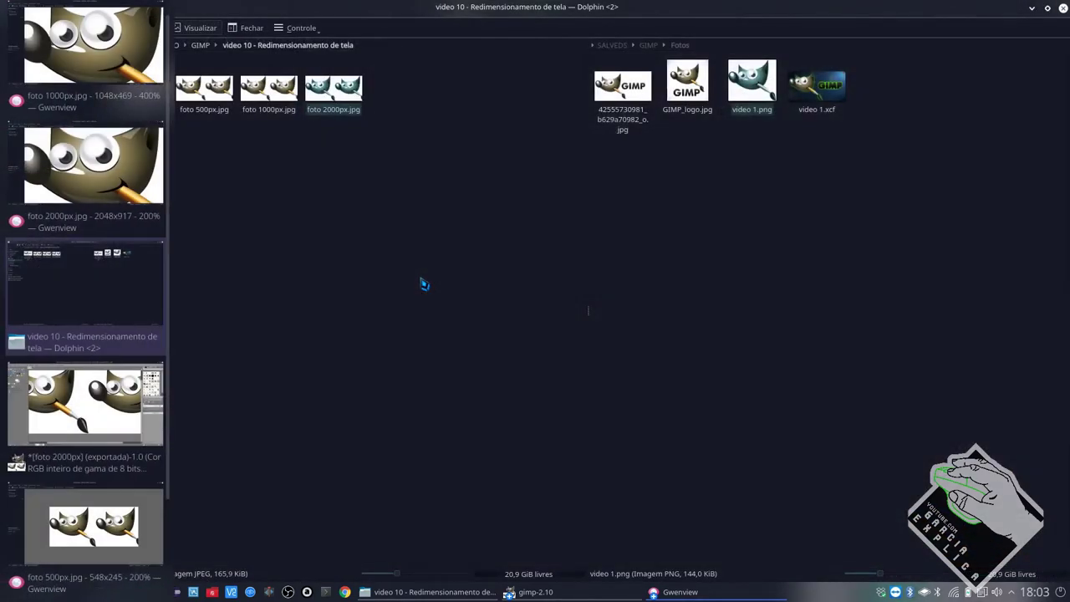
pyautogui.hotkey('alt', 'Tab')
pyautogui.hotkey('alt', 'Tab')
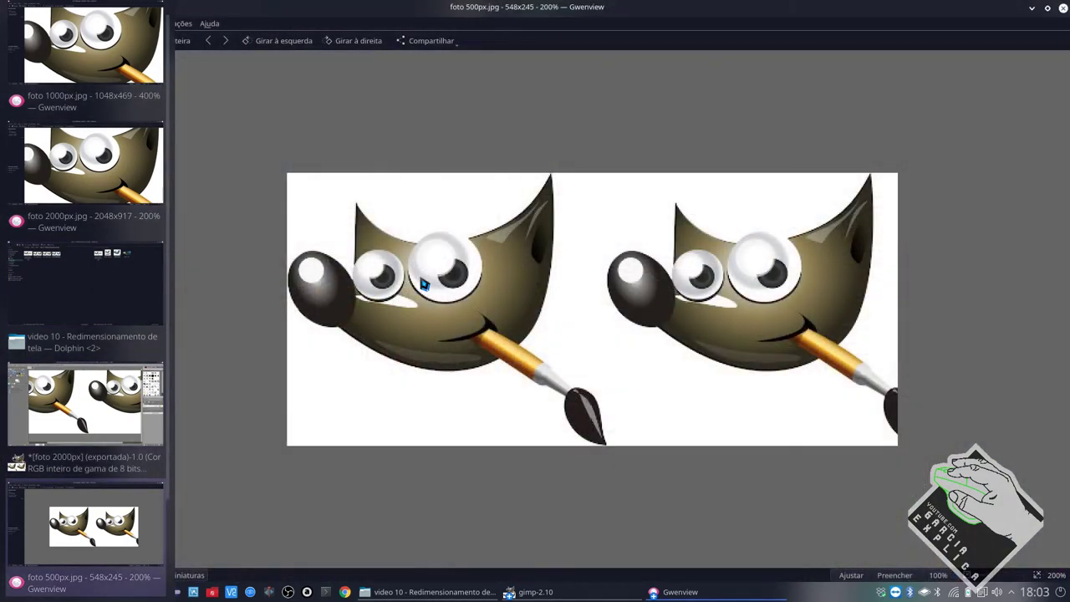
pyautogui.scroll(2, 408, 263)
pyautogui.scroll(2, 408, 263)
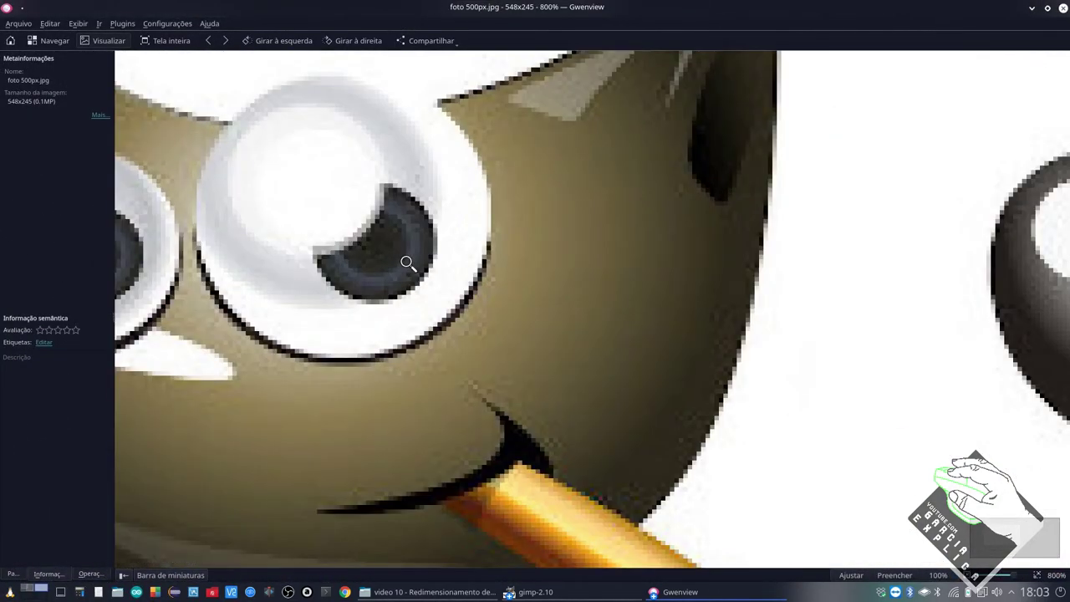
pyautogui.hscroll(-2, 407, 259)
pyautogui.hscroll(-3, 407, 259)
pyautogui.hscroll(-3, 452, 276)
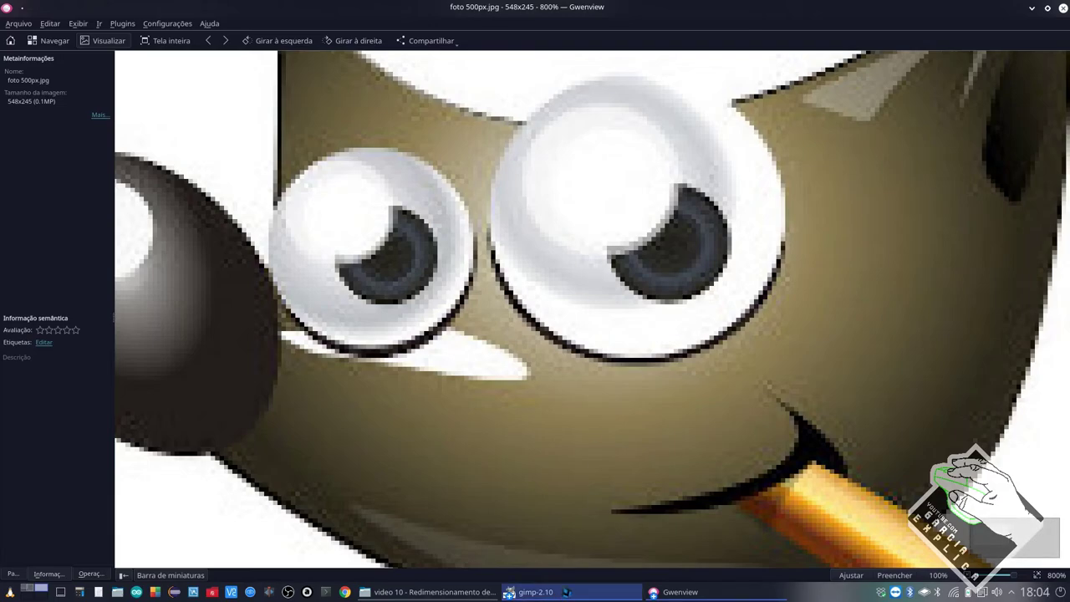
pyautogui.click(552, 593)
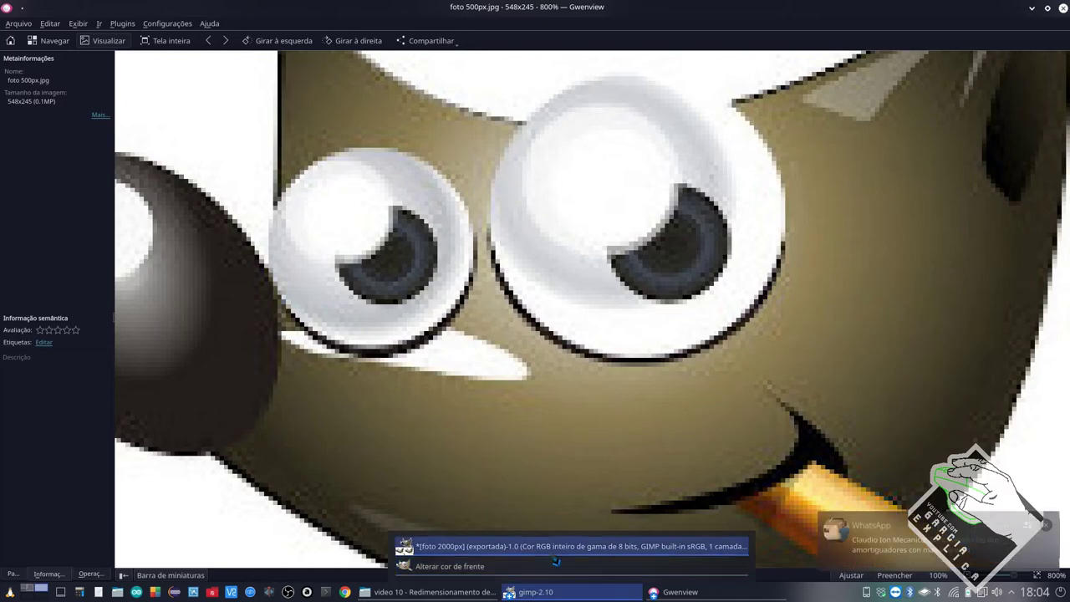
# Bring GIMP back and zoom out to see the whole 2048×917 two-mascot image
pyautogui.click(556, 547)
pyautogui.rightClick(581, 406)
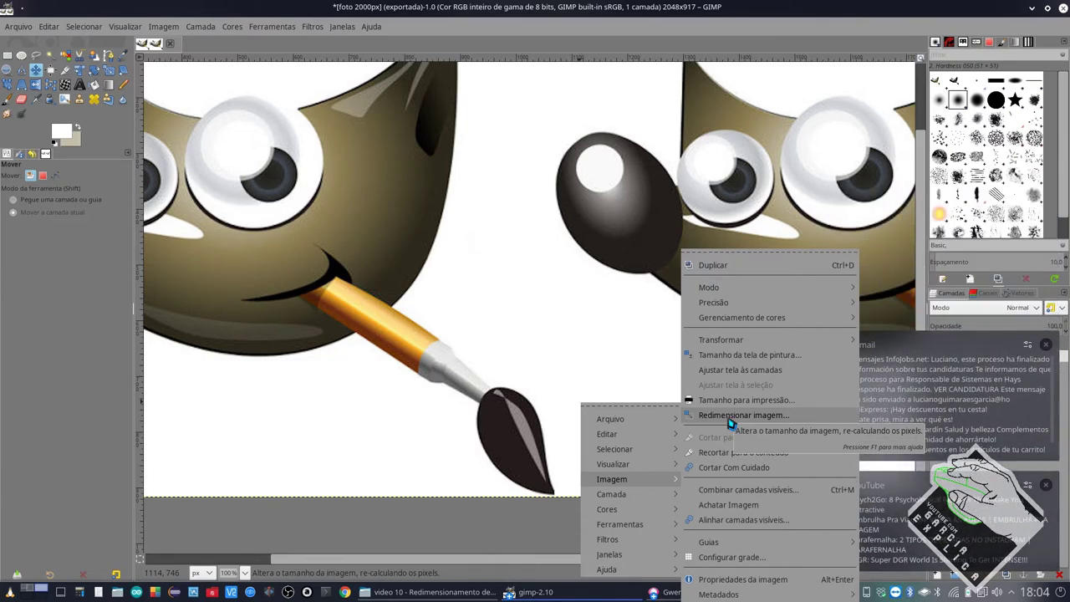
pyautogui.press('Escape')
pyautogui.press('Escape')
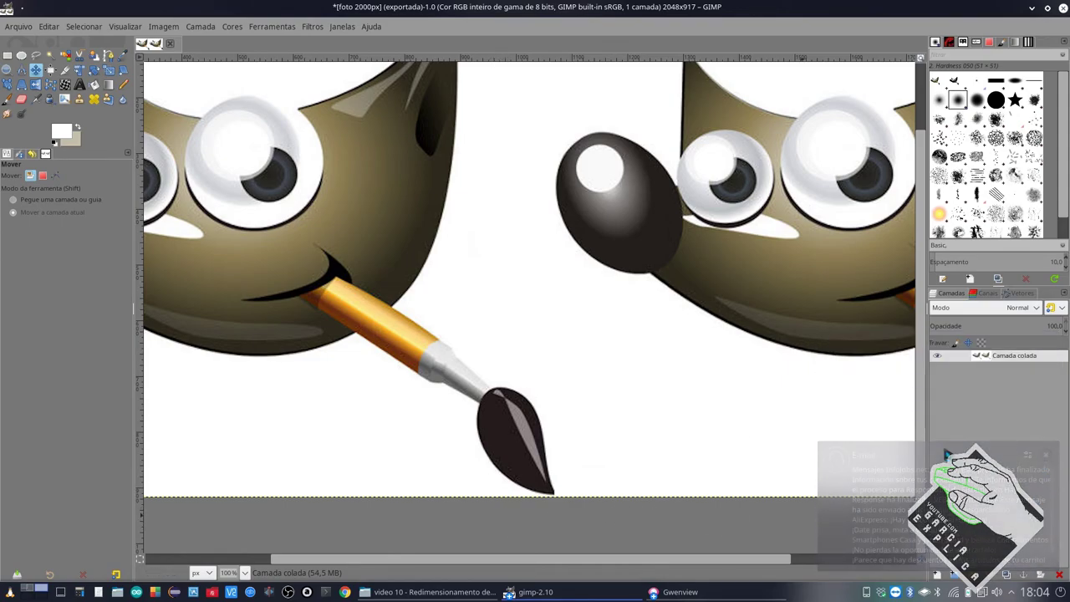
pyautogui.scroll(-1, 558, 364)
pyautogui.scroll(-3, 552, 358)
pyautogui.scroll(1, 540, 344)
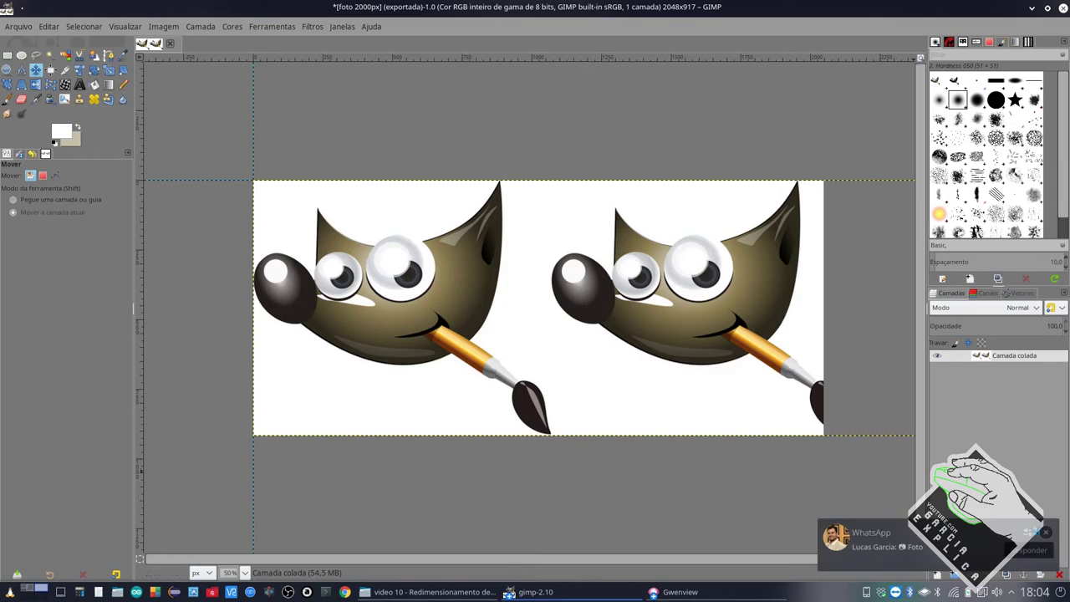
pyautogui.click(1045, 531)
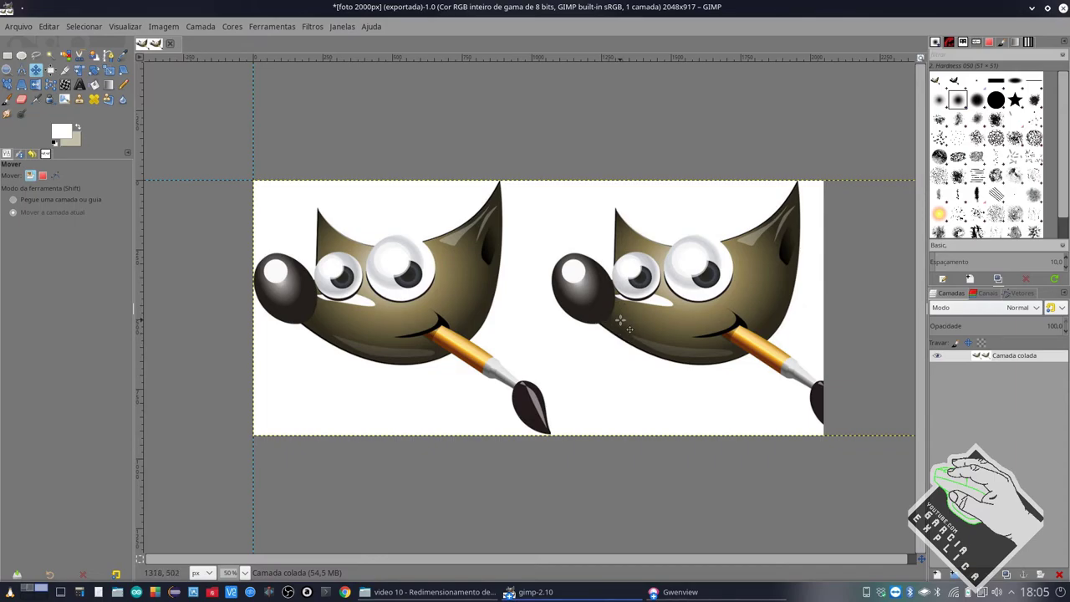
pyautogui.scroll(2, 620, 320)
pyautogui.scroll(1, 603, 309)
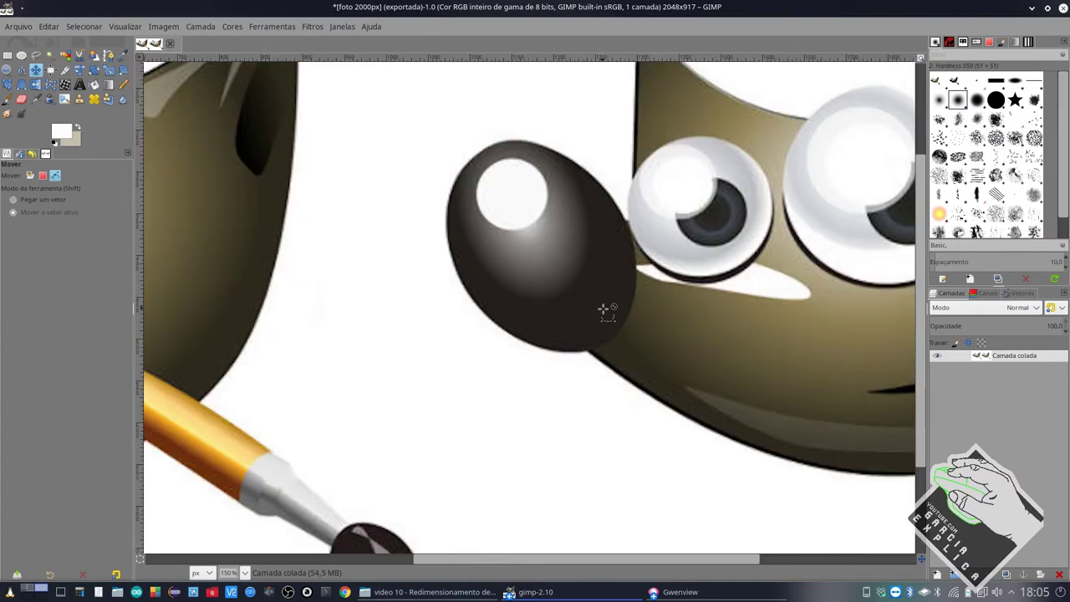
pyautogui.scroll(-2, 603, 309)
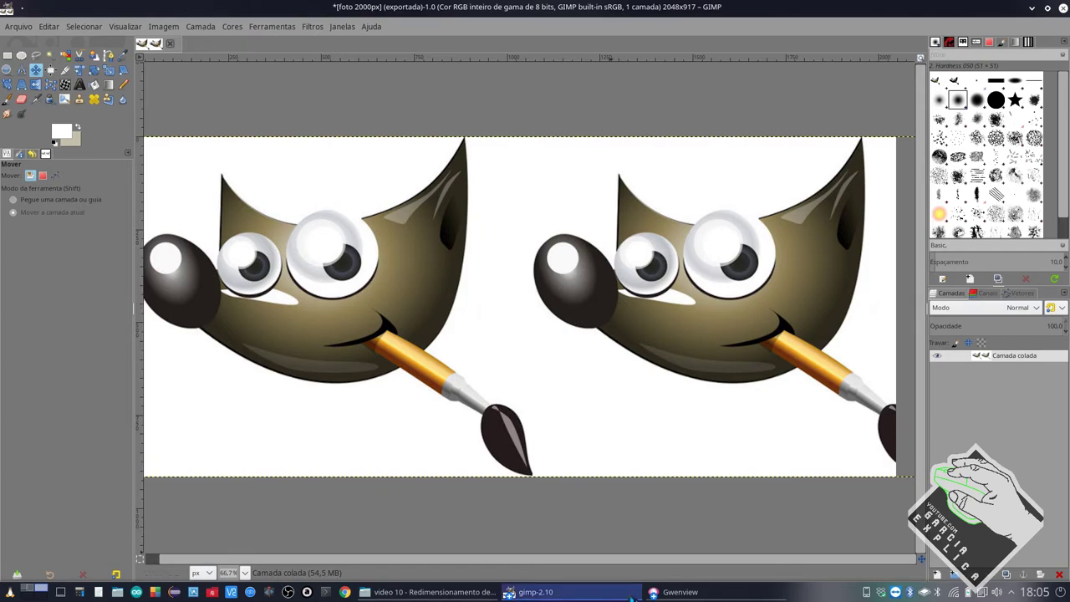
pyautogui.click(531, 593)
pyautogui.moveTo(676, 592)
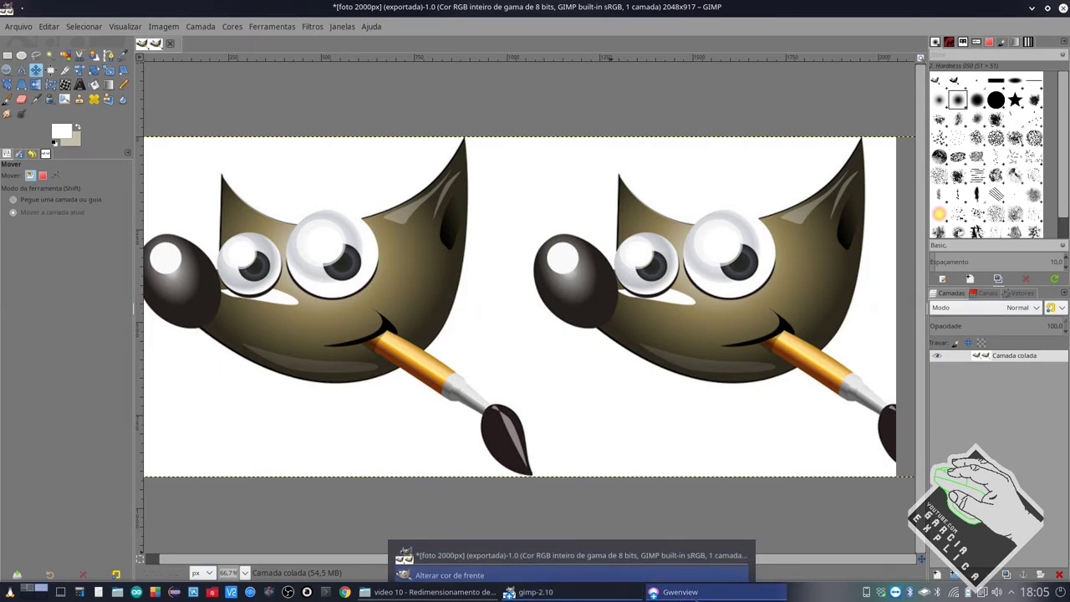
# View the foto 500px, 1000px and 2000px Gwenview windows in turn, then return to GIMP
pyautogui.click(694, 526)
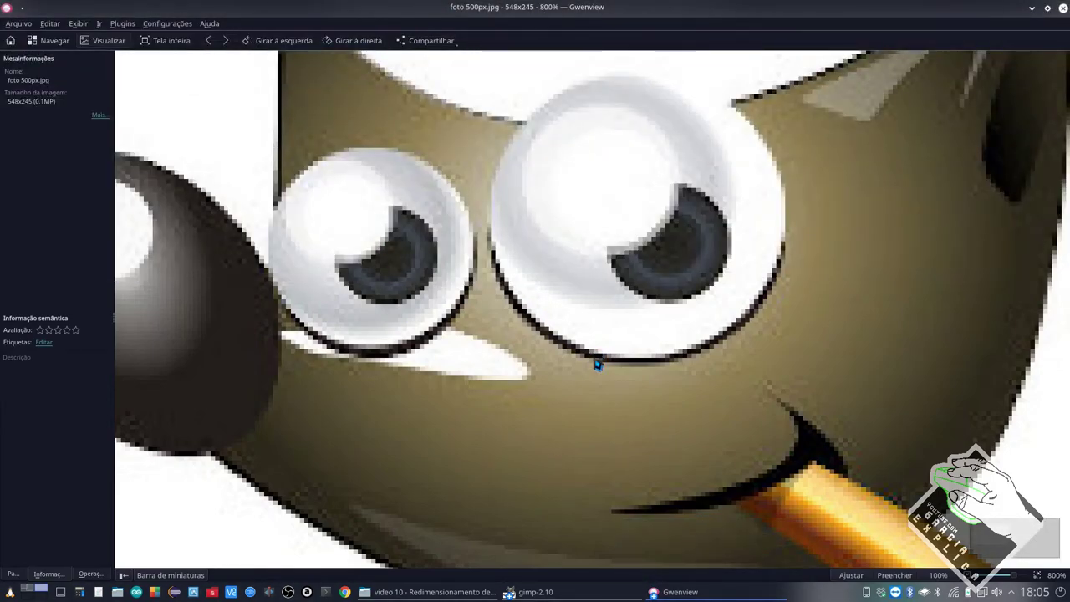
pyautogui.click(694, 593)
pyautogui.click(707, 546)
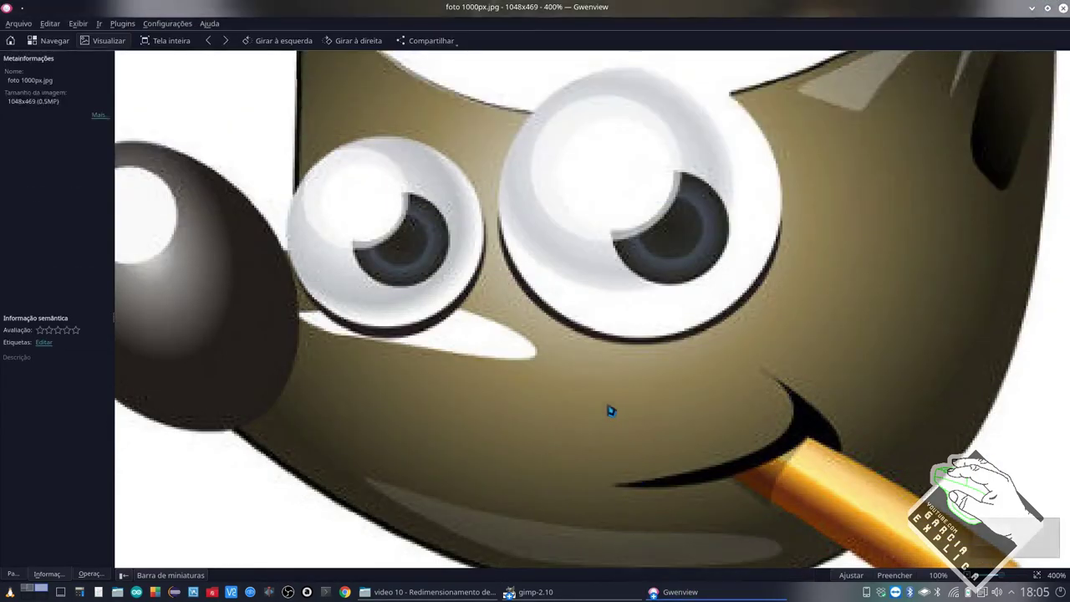
pyautogui.click(719, 594)
pyautogui.click(635, 569)
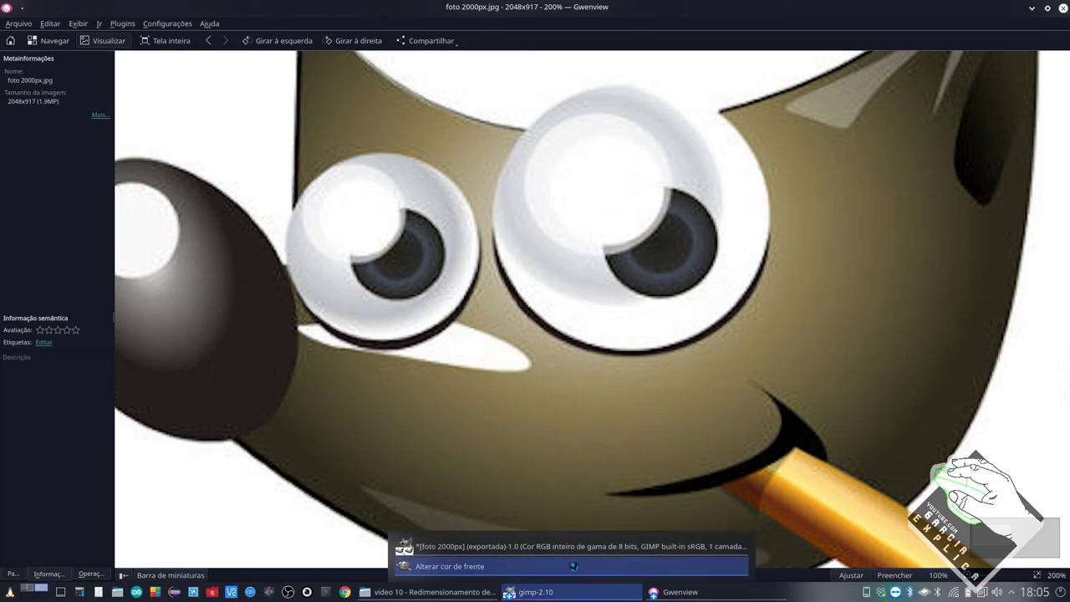
pyautogui.click(552, 592)
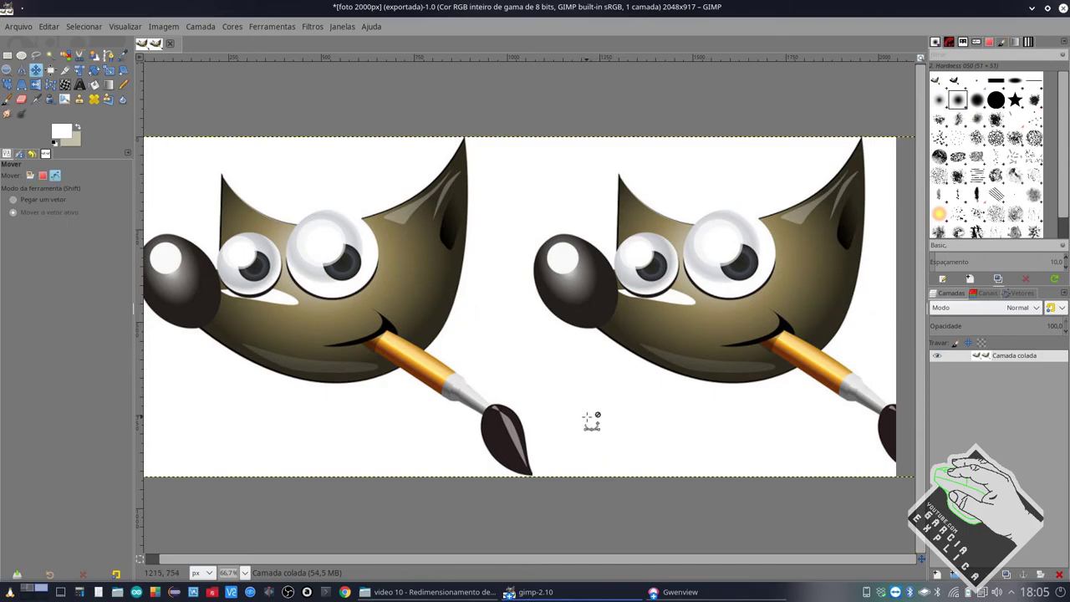
# Nudge the mascot layer, switch to Rectangle Select, and bring up the canvas's Image commands
pyautogui.keyDown('ctrl'); pyautogui.scroll(-1, 589, 422); pyautogui.keyUp('ctrl')
pyautogui.rightClick(605, 423)
pyautogui.moveTo(638, 499)
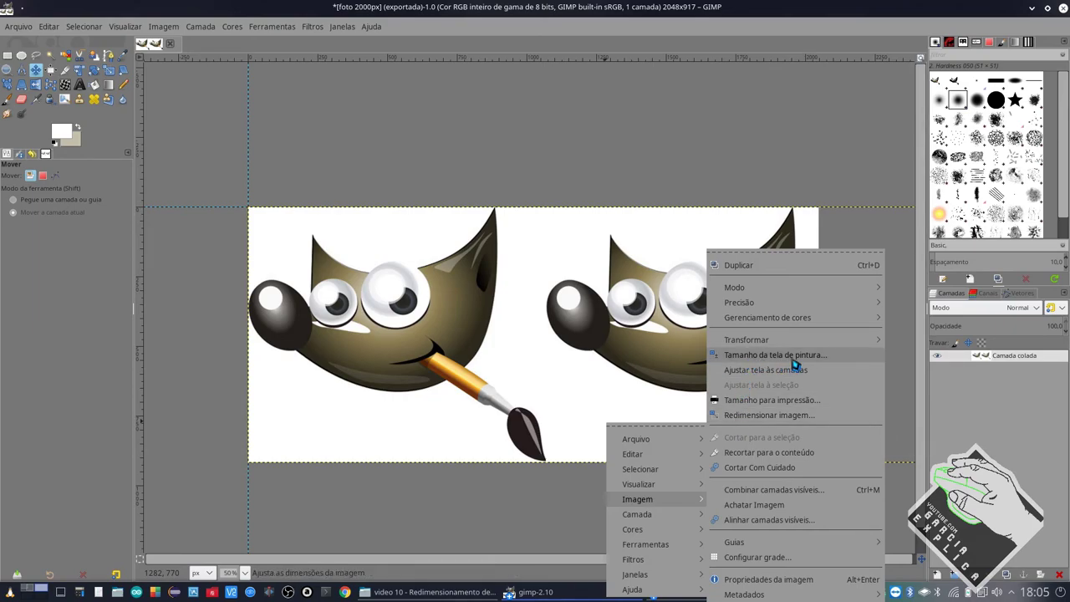
pyautogui.click(502, 475)
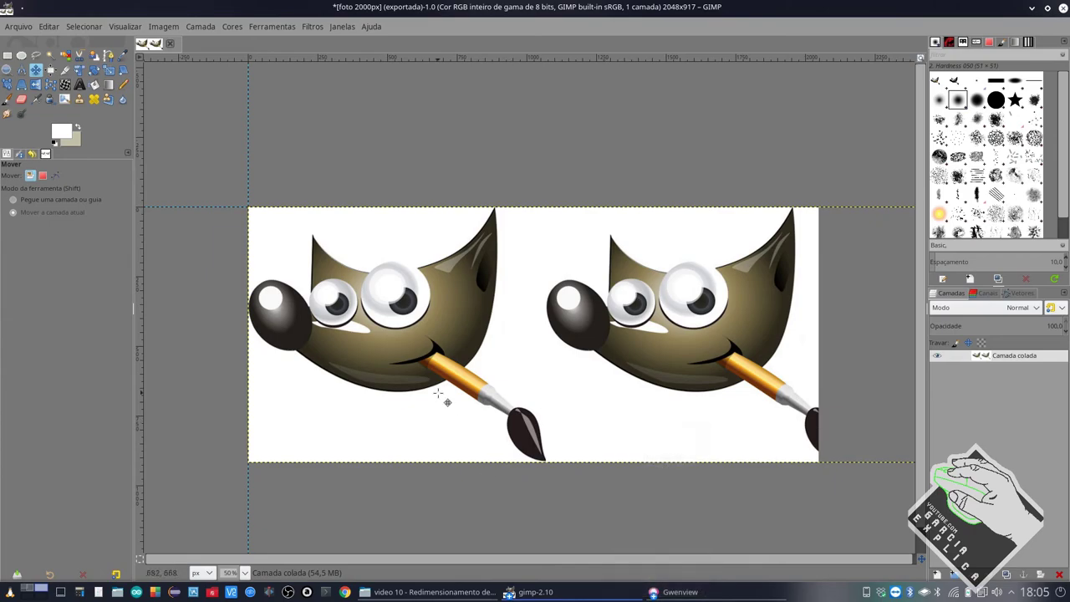
pyautogui.moveTo(183, 180)
pyautogui.mouseDown()
pyautogui.moveTo(240, 262)
pyautogui.moveTo(230, 213)
pyautogui.mouseUp()
pyautogui.click(7, 55)
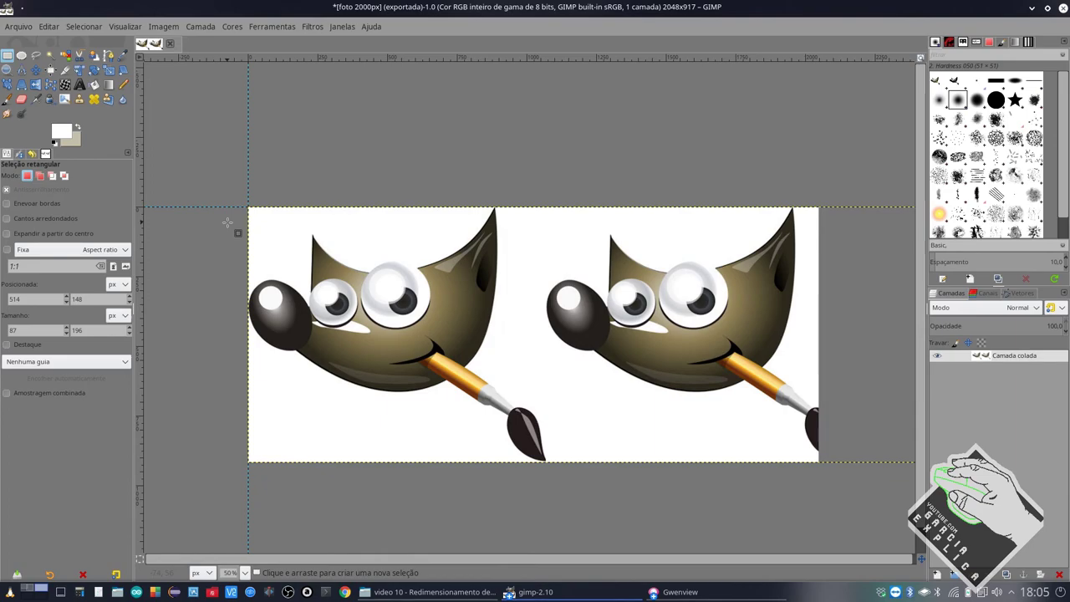
pyautogui.rightClick(550, 333)
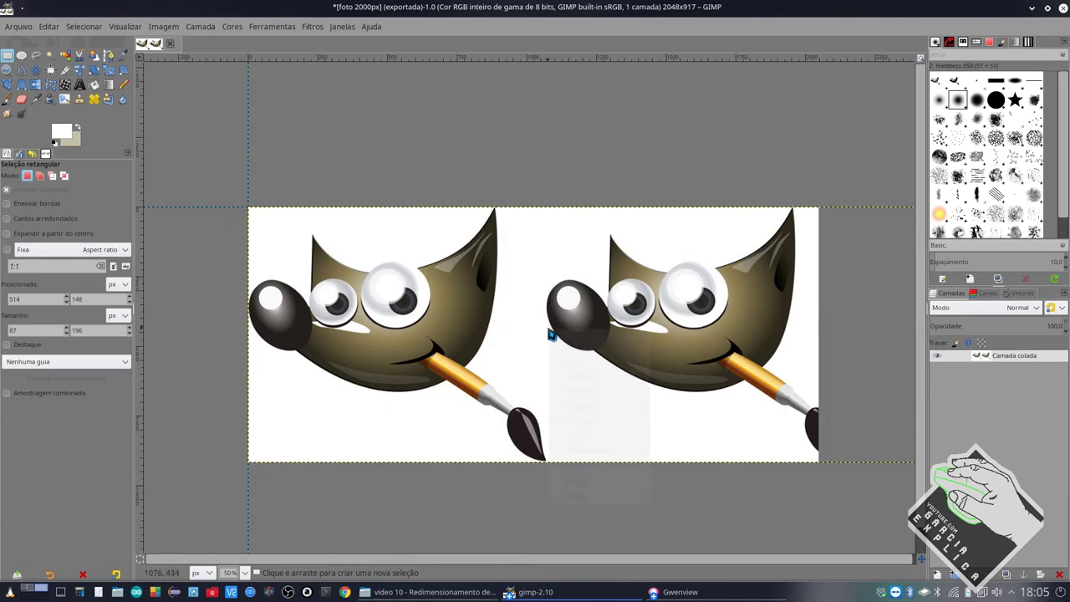
pyautogui.moveTo(581, 406)
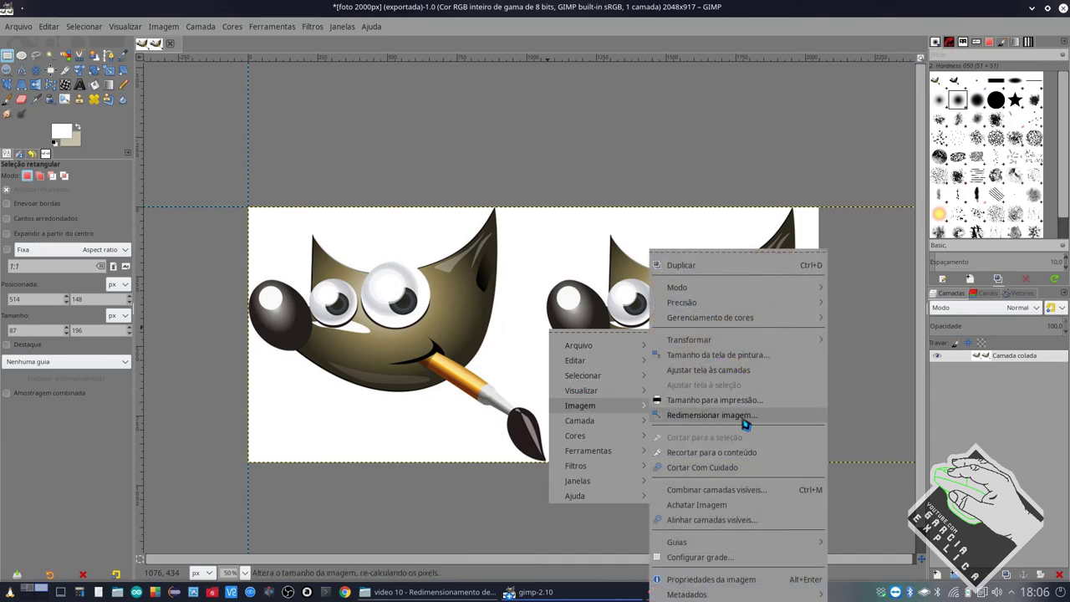
pyautogui.click(726, 358)
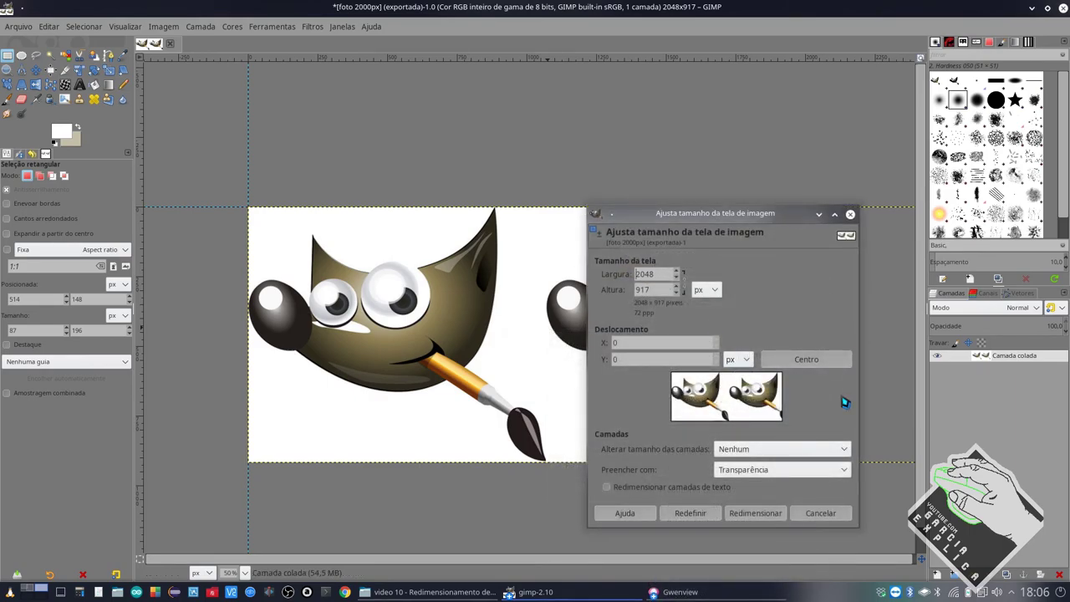
pyautogui.click(755, 497)
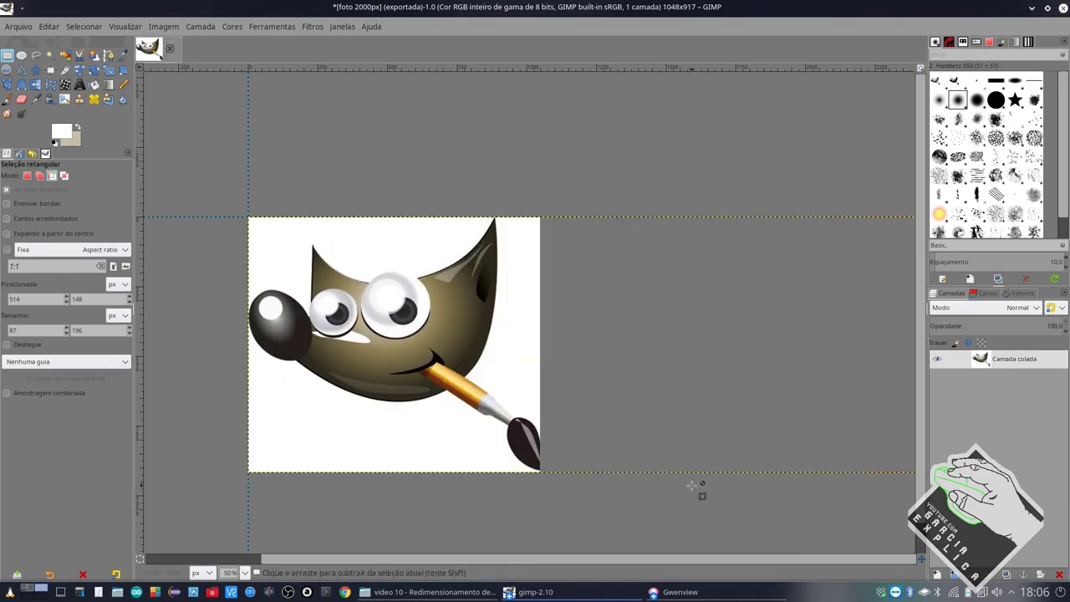
pyautogui.hotkey('ctrl', 'z')
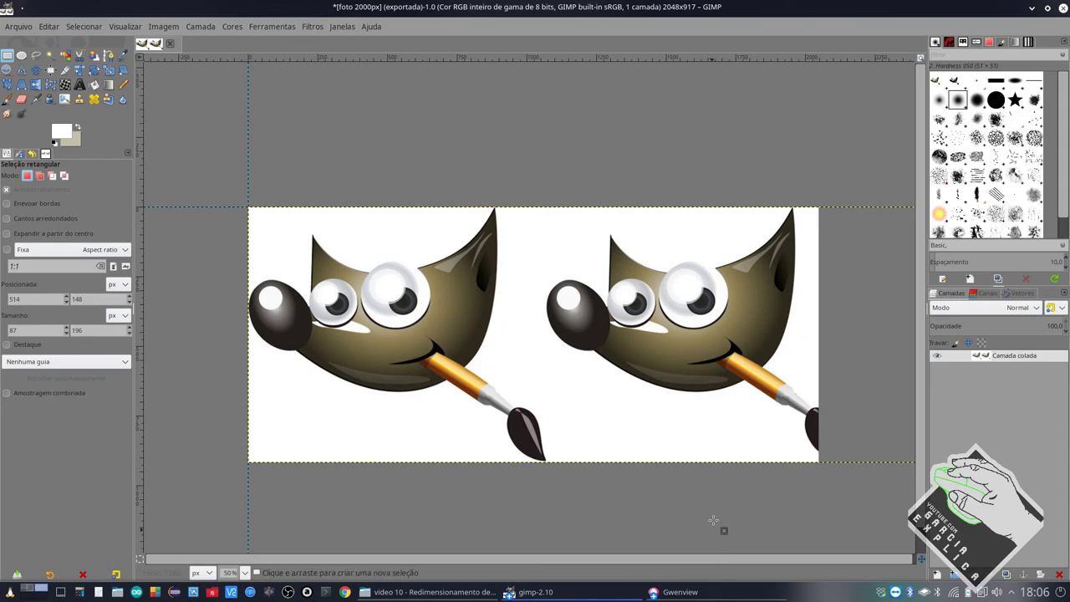
pyautogui.scroll(-1, 707, 506)
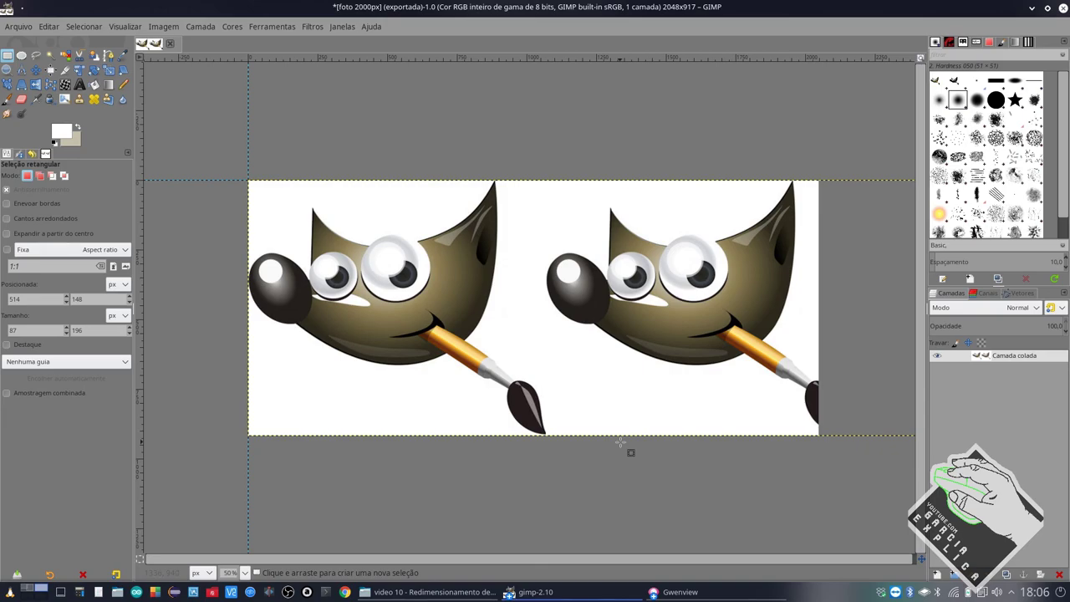
pyautogui.press('-')
pyautogui.press('-')
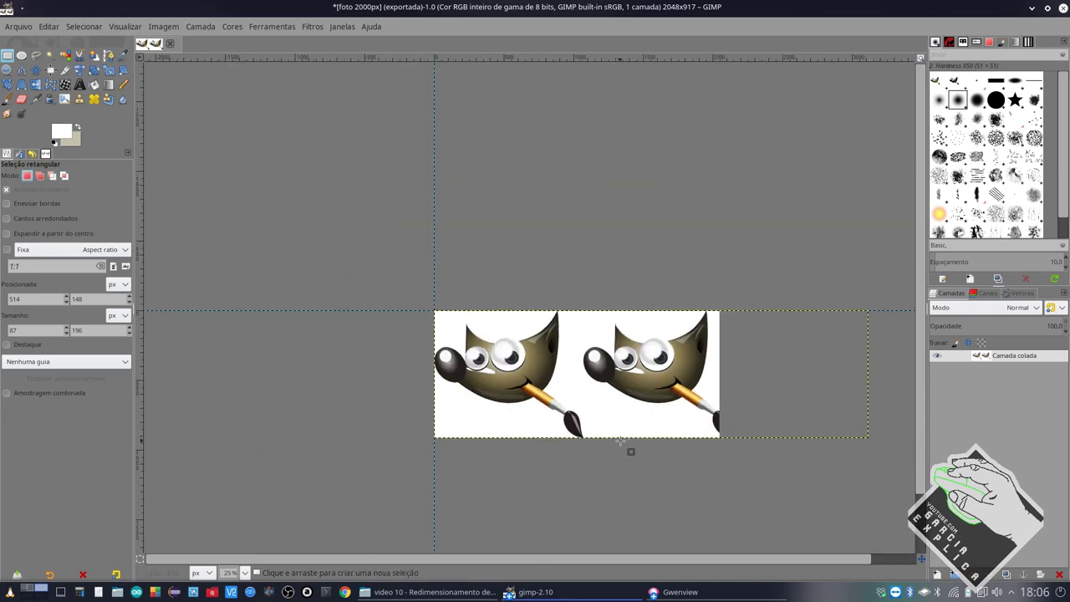
pyautogui.scroll(2, 620, 435)
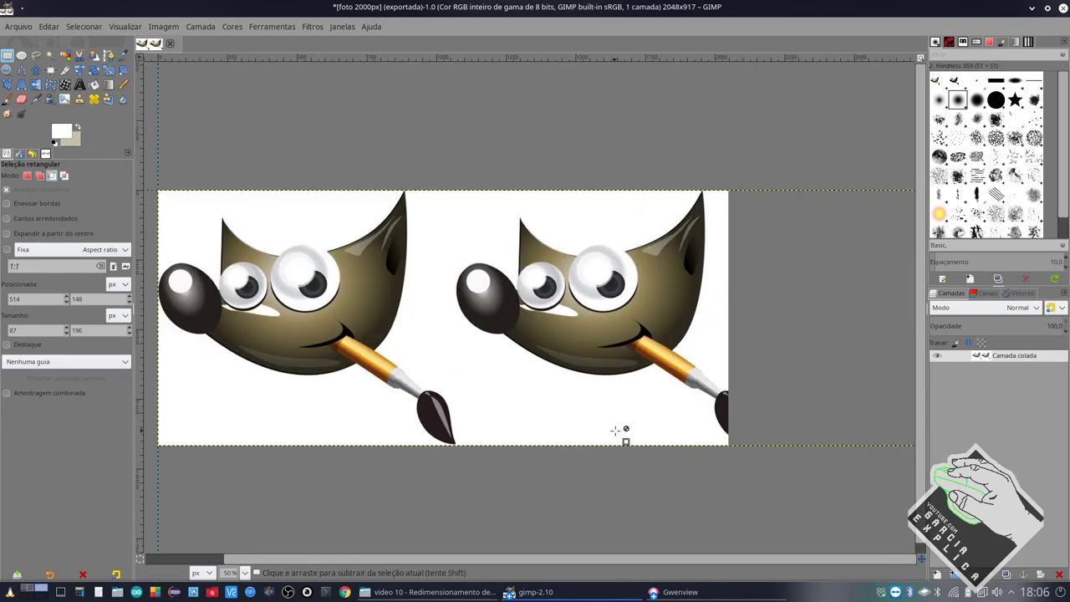
pyautogui.hscroll(-1, 616, 430)
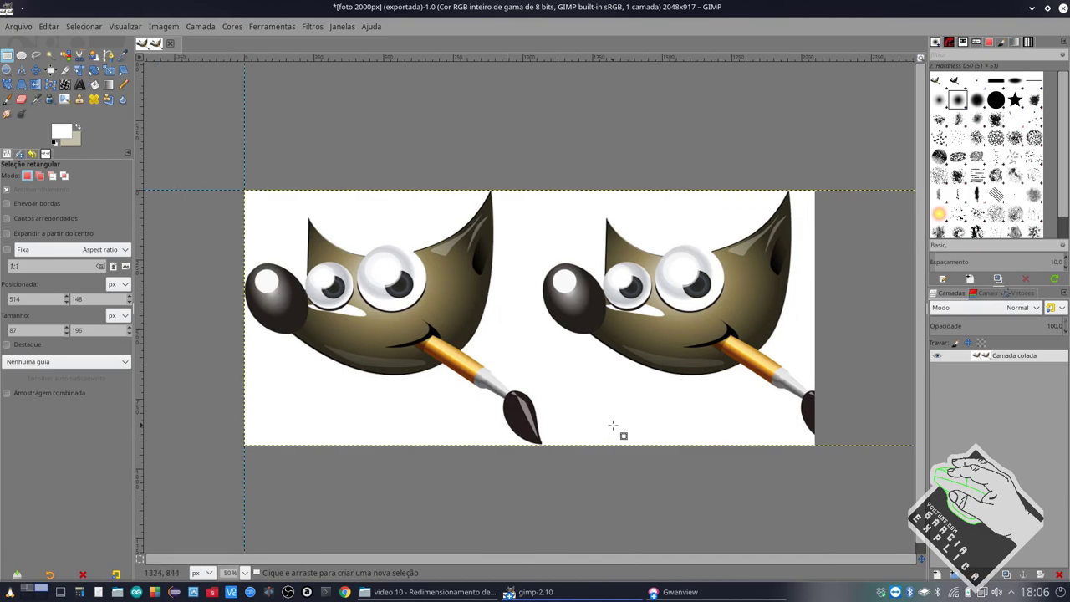
pyautogui.scroll(-1, 613, 426)
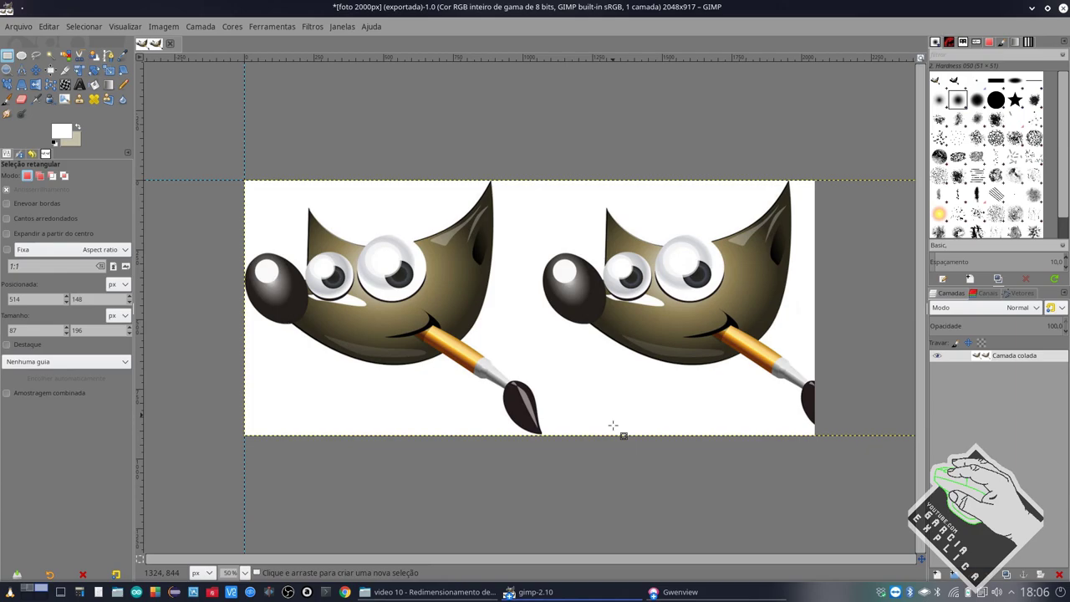